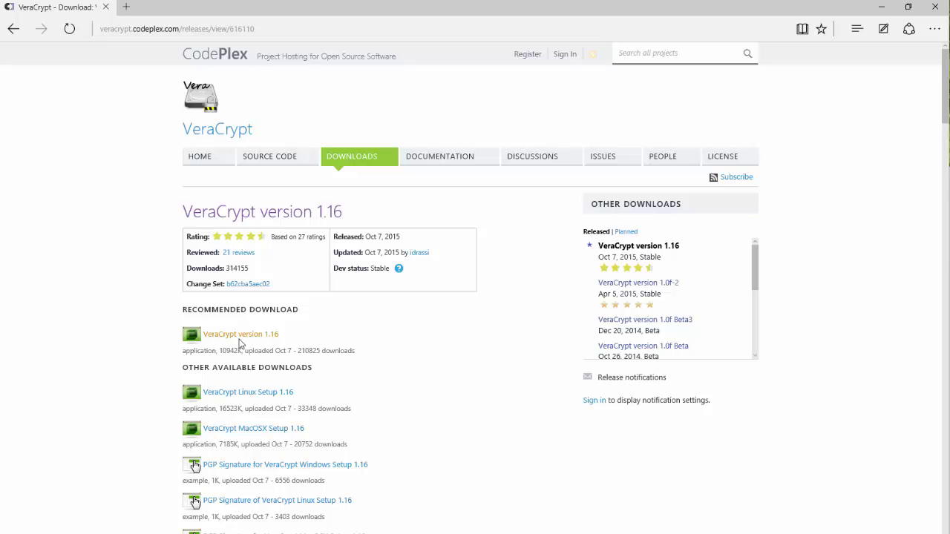
# Step: Minimize Microsoft Edge to reveal the desktop with the downloaded VeraCrypt Setup file
pyautogui.click(880, 7)
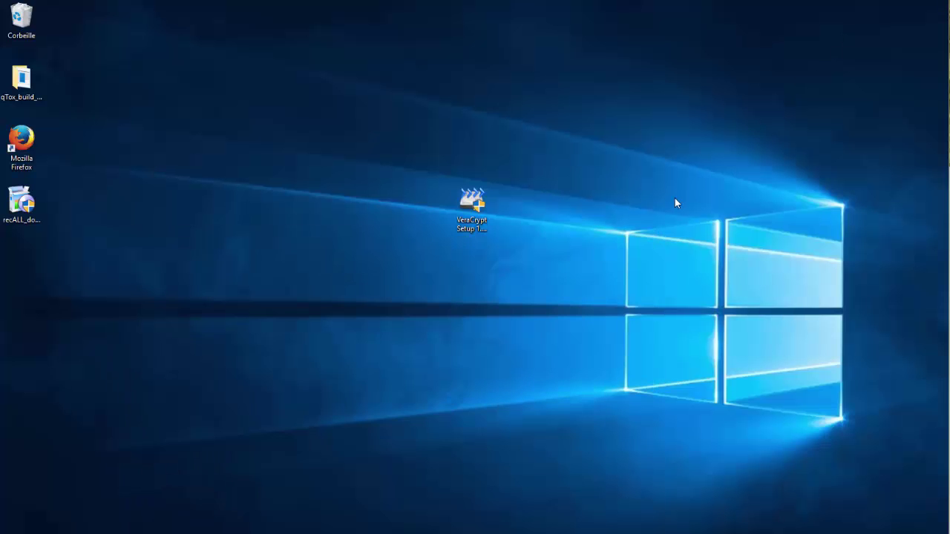
# Step: Launch VeraCrypt Setup 1.16, allow it to make changes, and accept the license terms
pyautogui.click(479, 209)
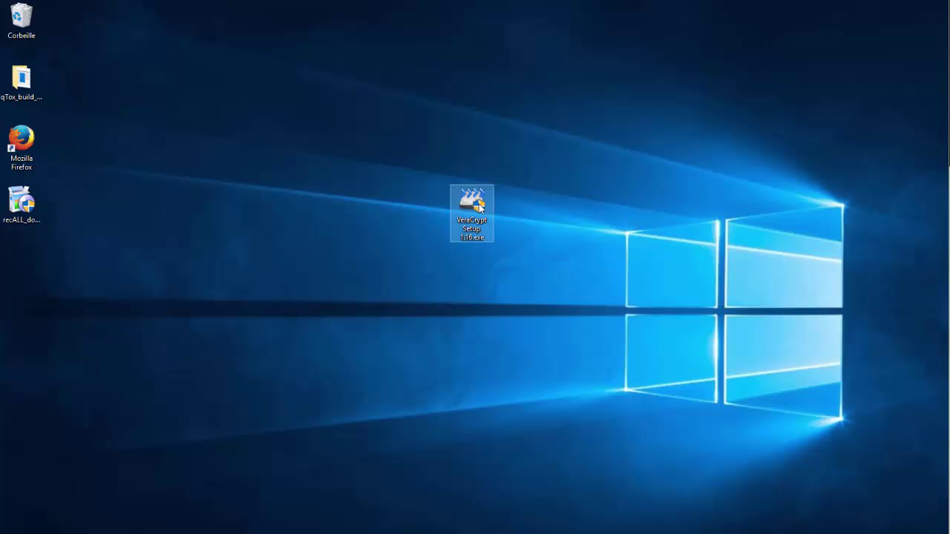
pyautogui.doubleClick(480, 208)
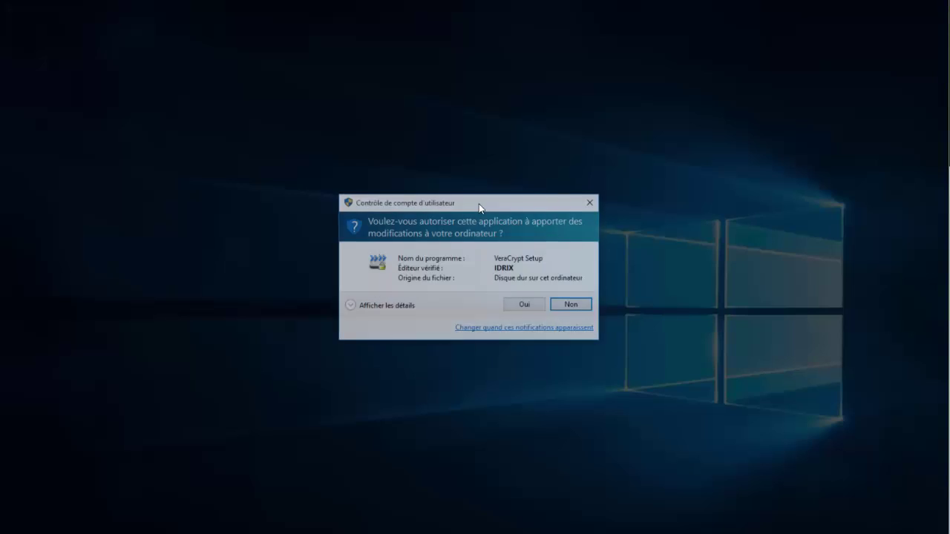
pyautogui.click(522, 306)
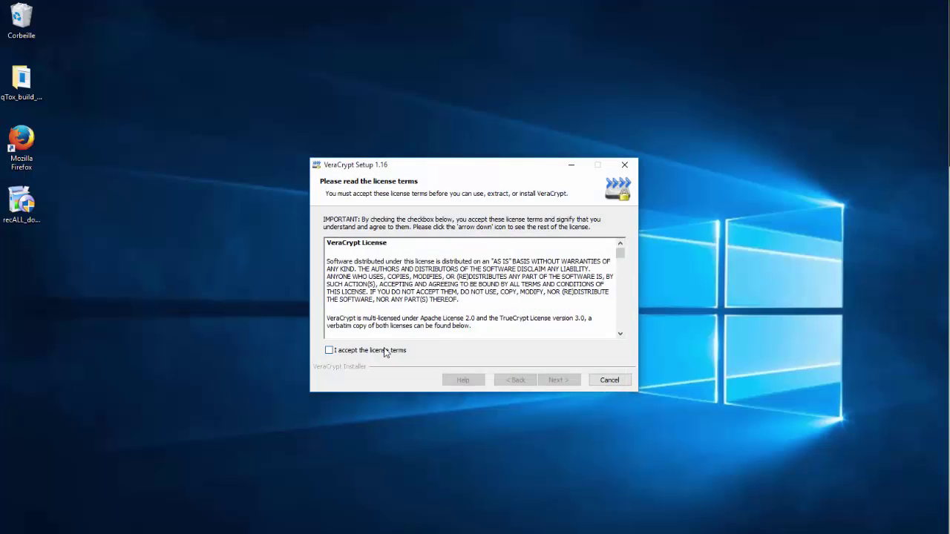
pyautogui.click(385, 352)
pyautogui.click(561, 380)
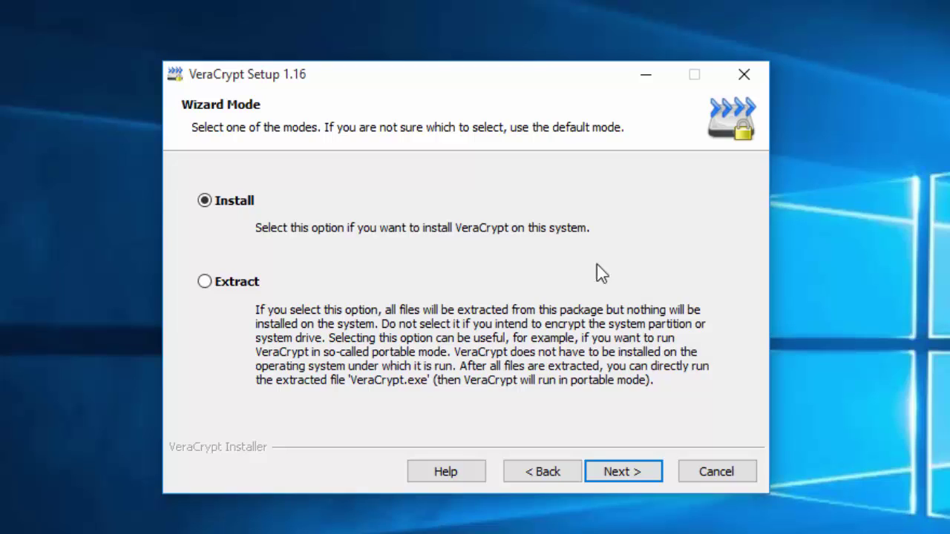
# Step: Extract VeraCrypt in portable mode into a VeraCrypt folder on the desktop
pyautogui.click(236, 288)
pyautogui.click(613, 476)
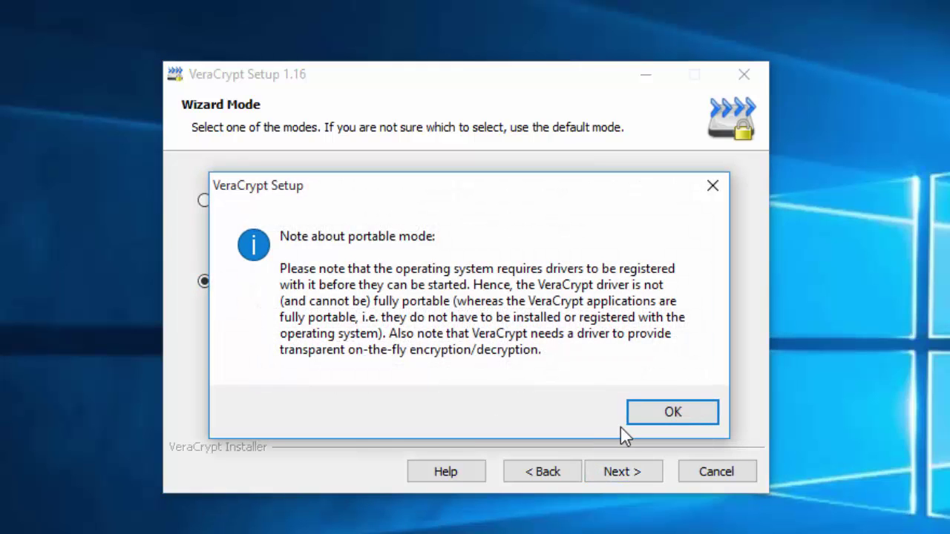
pyautogui.click(662, 415)
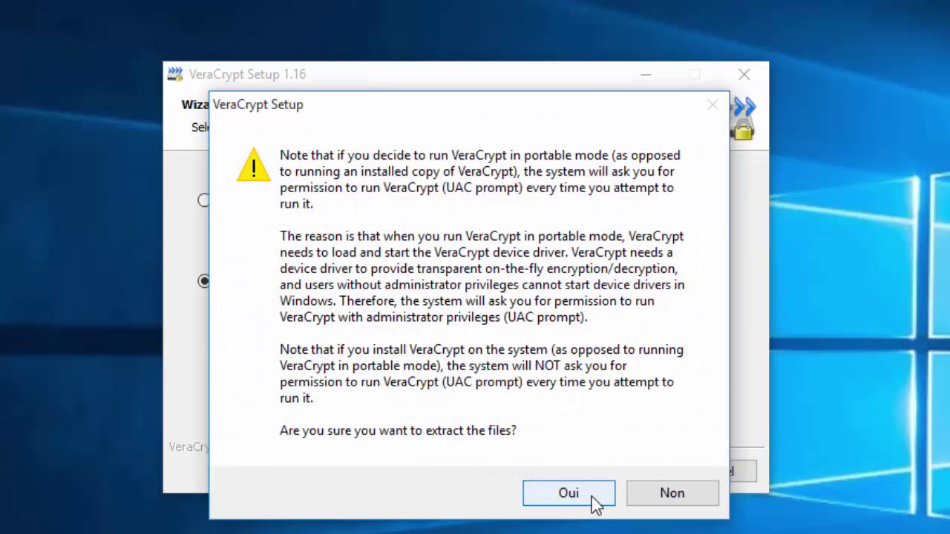
pyautogui.click(591, 496)
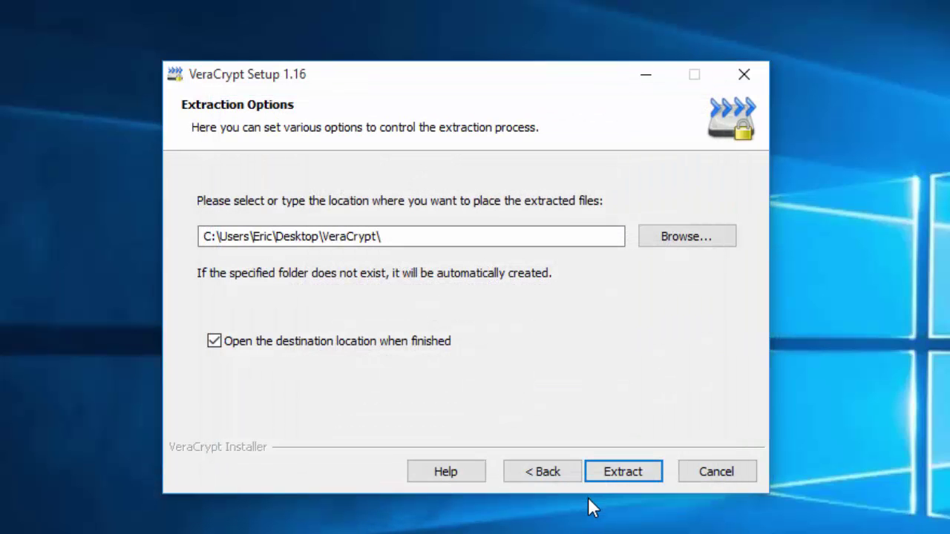
pyautogui.click(659, 471)
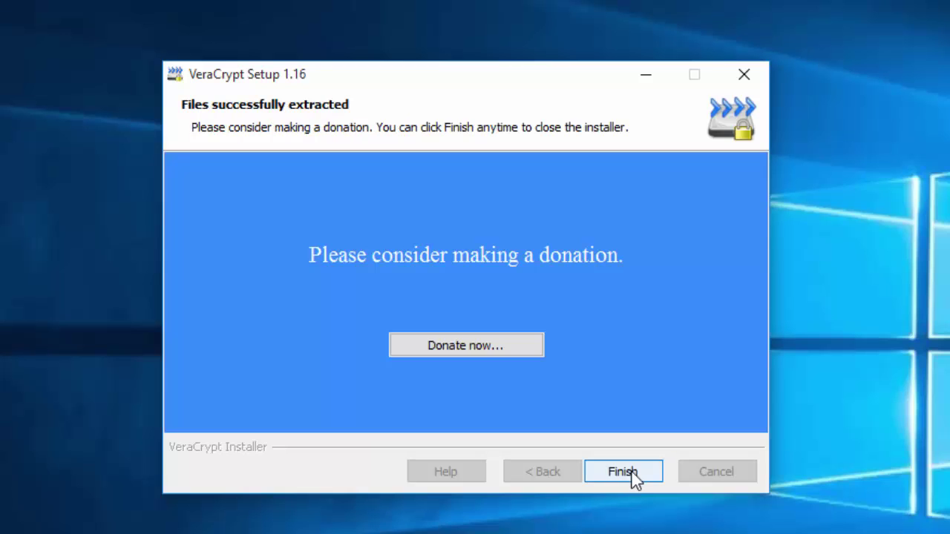
pyautogui.click(631, 478)
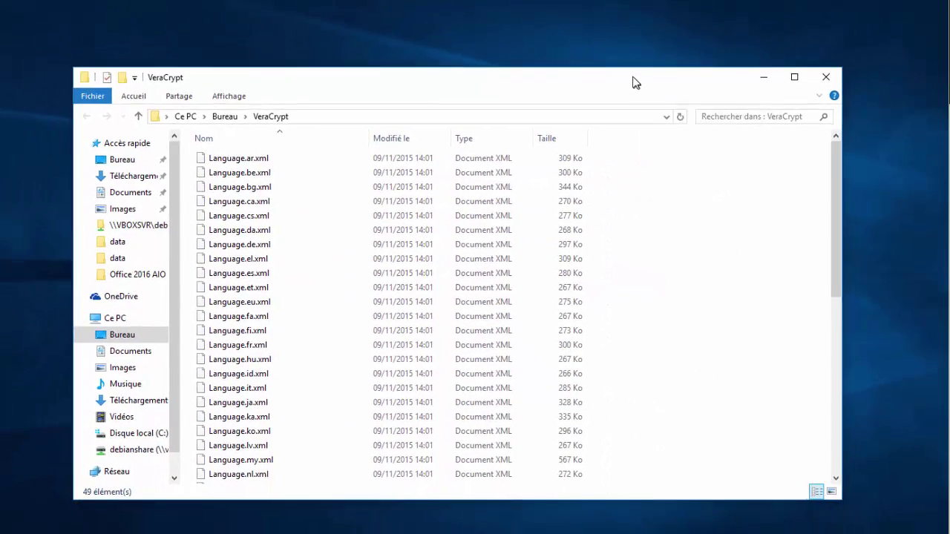
# Step: Run the 64-bit VeraCrypt-x64.exe from the extracted VeraCrypt folder
pyautogui.moveTo(634, 81); pyautogui.dragTo(615, 72)
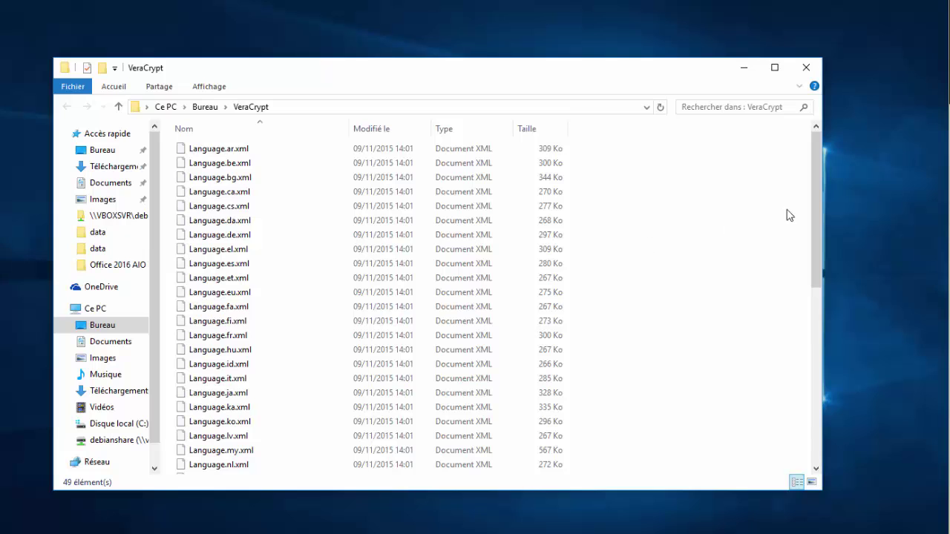
pyautogui.moveTo(818, 205); pyautogui.dragTo(816, 388)
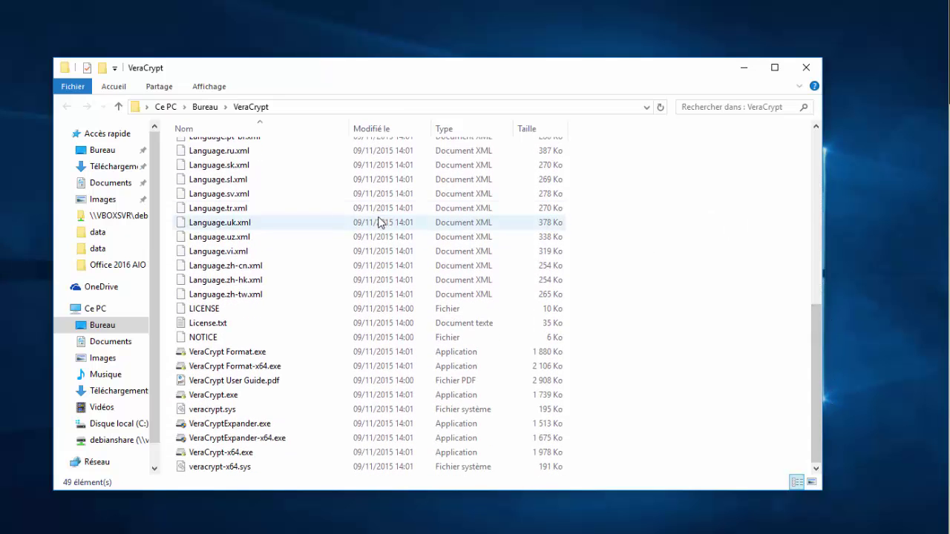
pyautogui.click(229, 394)
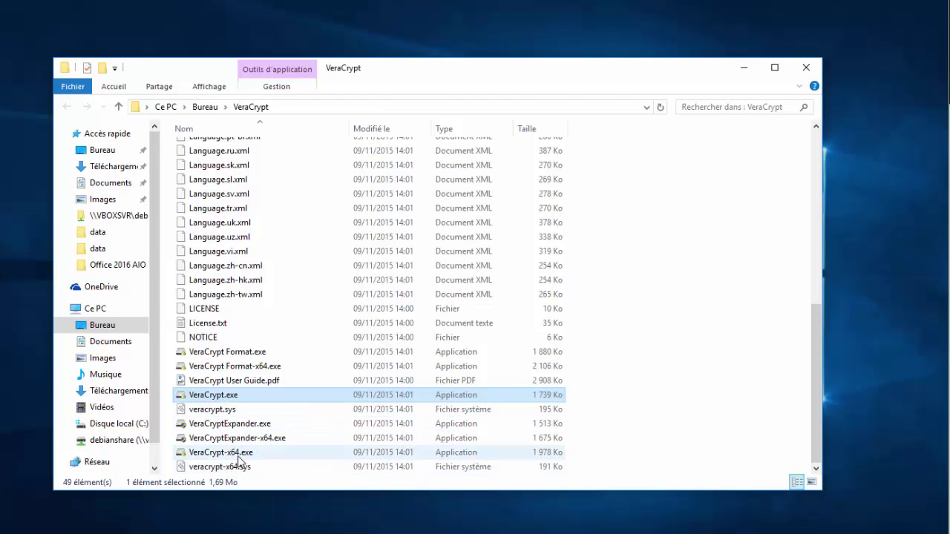
pyautogui.click(207, 452)
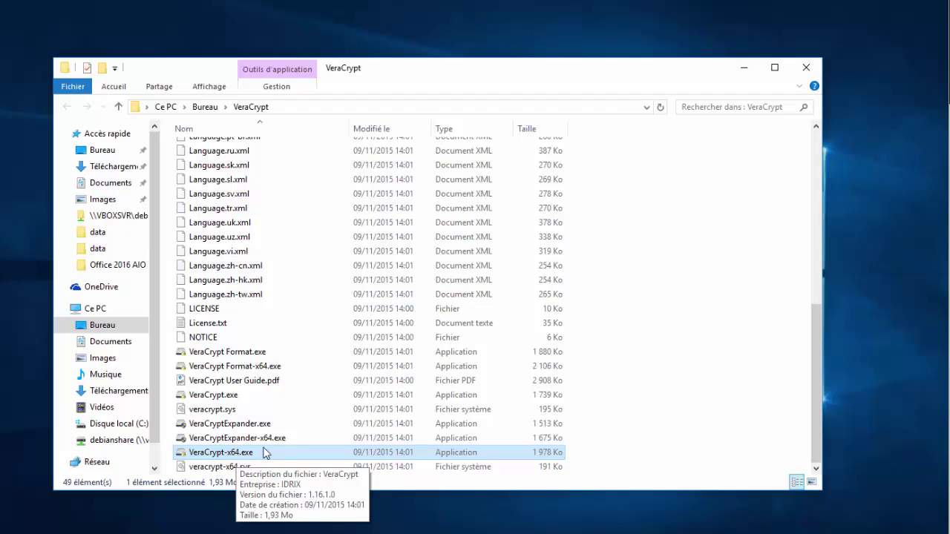
pyautogui.click(239, 398)
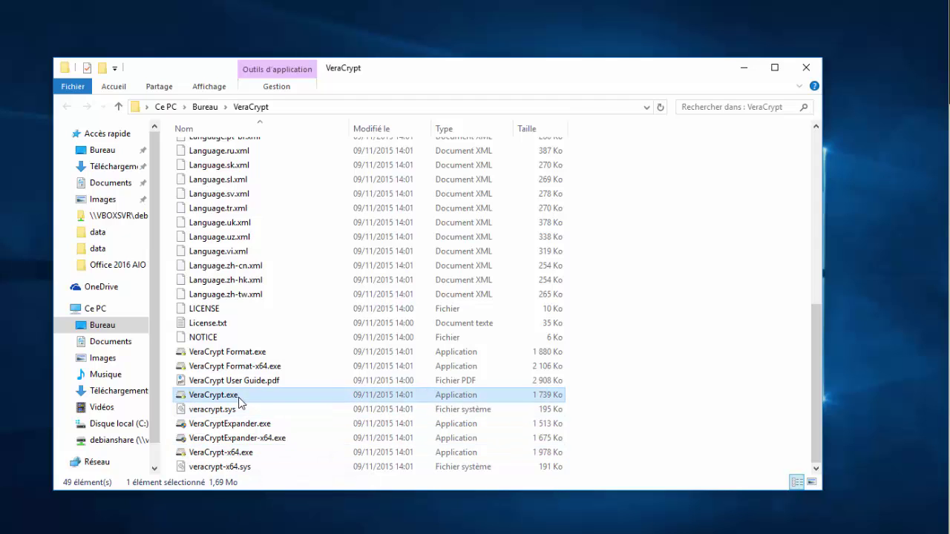
pyautogui.click(237, 452)
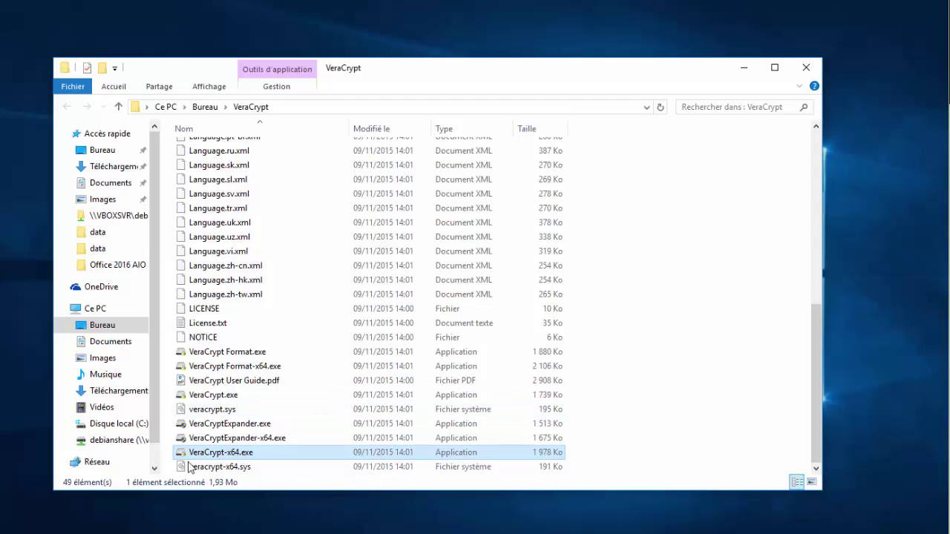
pyautogui.doubleClick(238, 452)
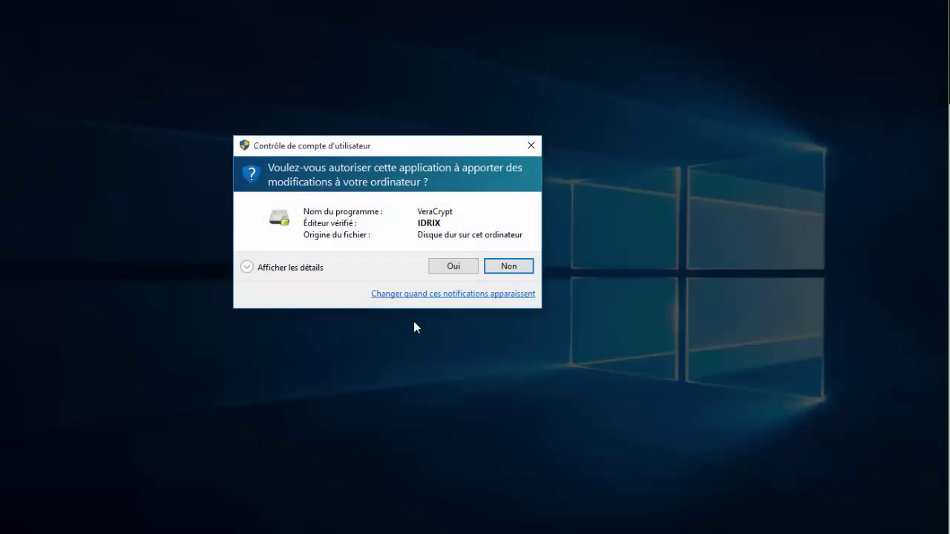
# Step: Allow VeraCrypt to run and switch its interface language to Français
pyautogui.click(438, 272)
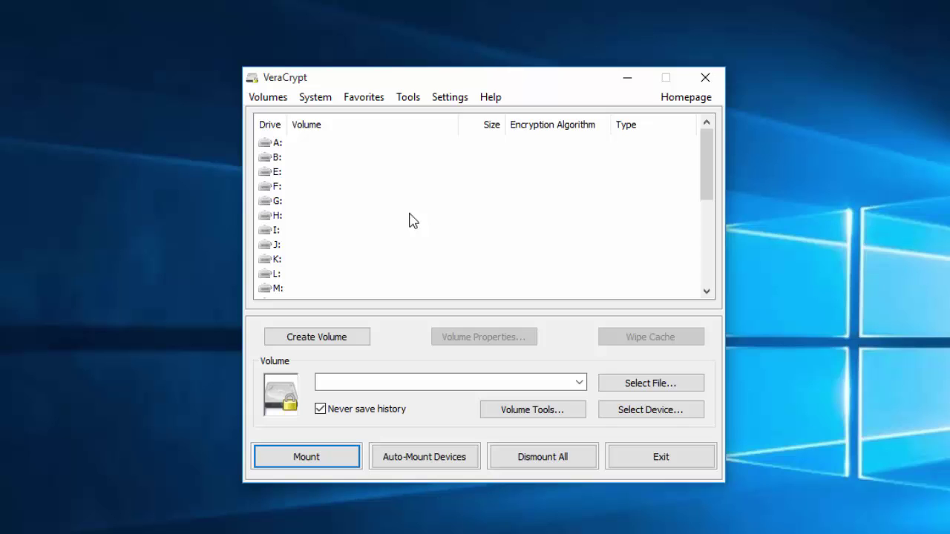
pyautogui.click(466, 102)
pyautogui.click(467, 117)
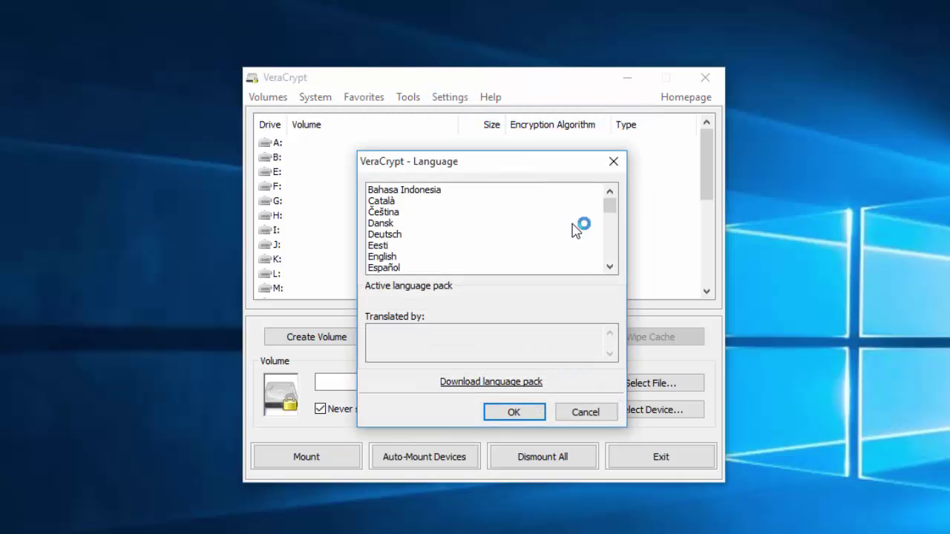
pyautogui.scroll(-2, 417, 260)
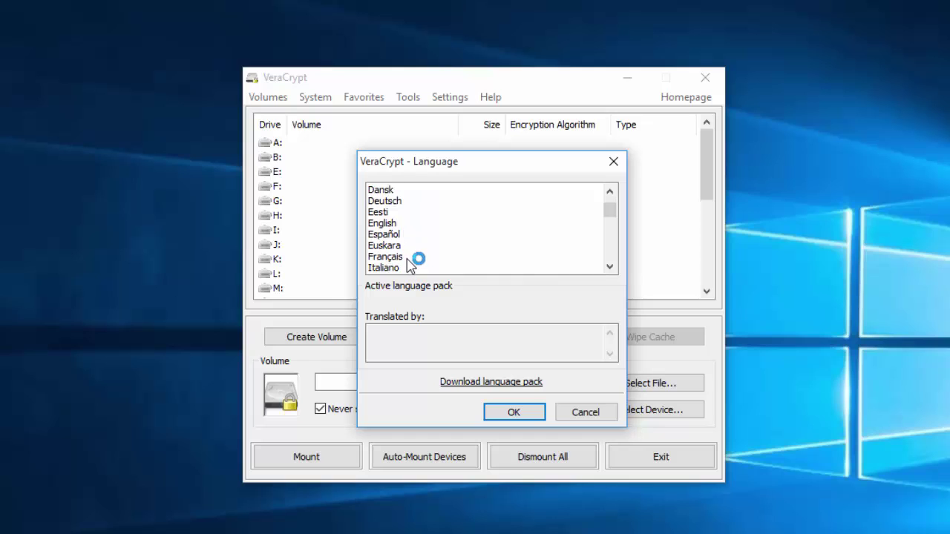
pyautogui.click(401, 224)
pyautogui.click(520, 413)
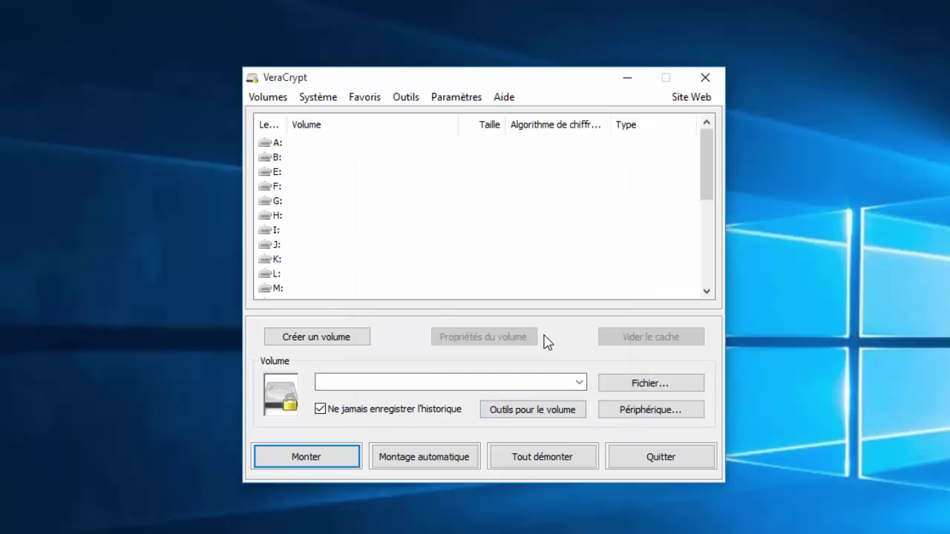
# Step: Start the new volume wizard with an encrypted file container and a standard VeraCrypt volume
pyautogui.click(268, 100)
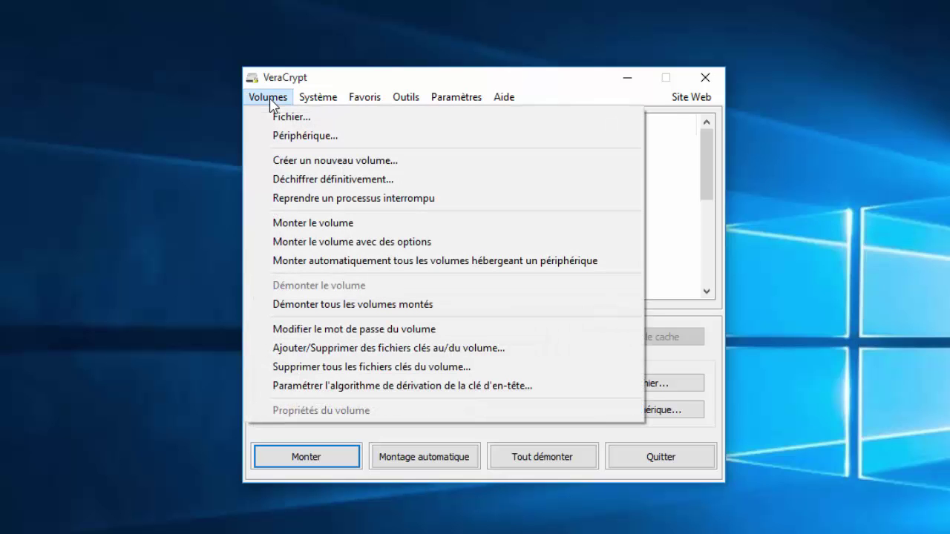
pyautogui.click(308, 169)
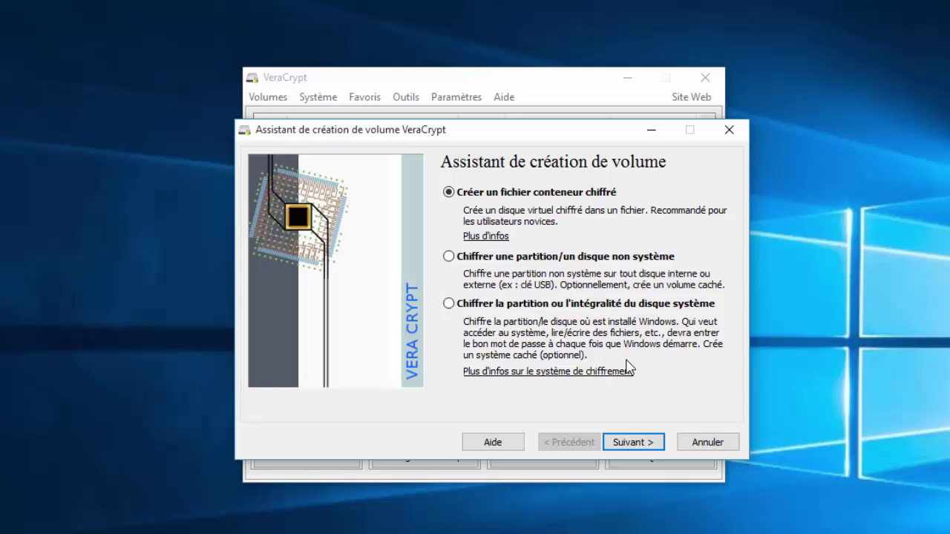
pyautogui.click(521, 261)
pyautogui.click(558, 308)
pyautogui.click(542, 194)
pyautogui.click(632, 443)
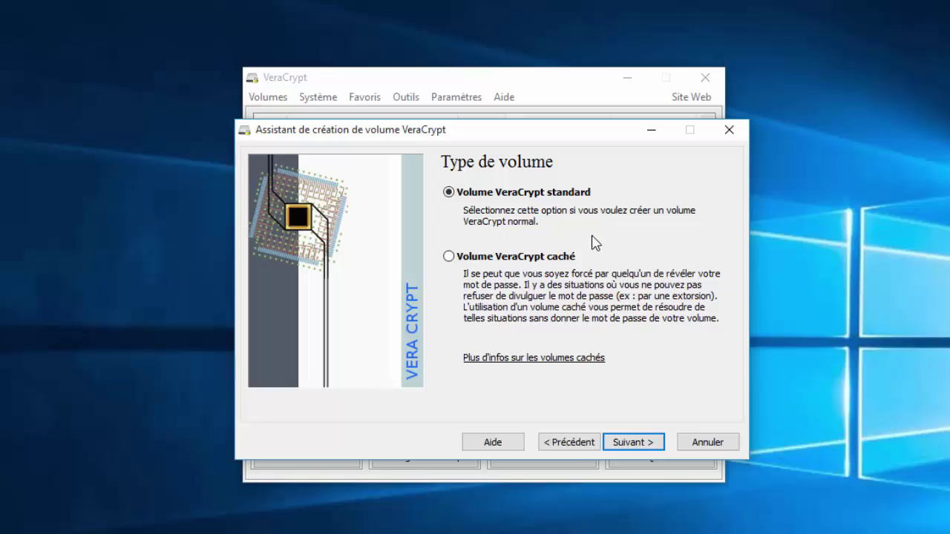
pyautogui.click(633, 444)
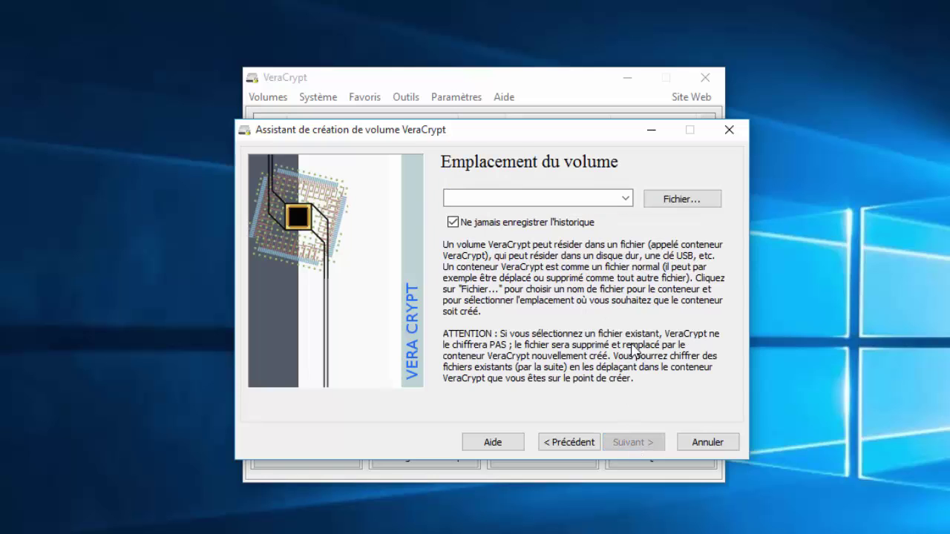
# Step: Set the container file to fldkjsldfkjjk.plv in the Desktop folder
pyautogui.click(667, 202)
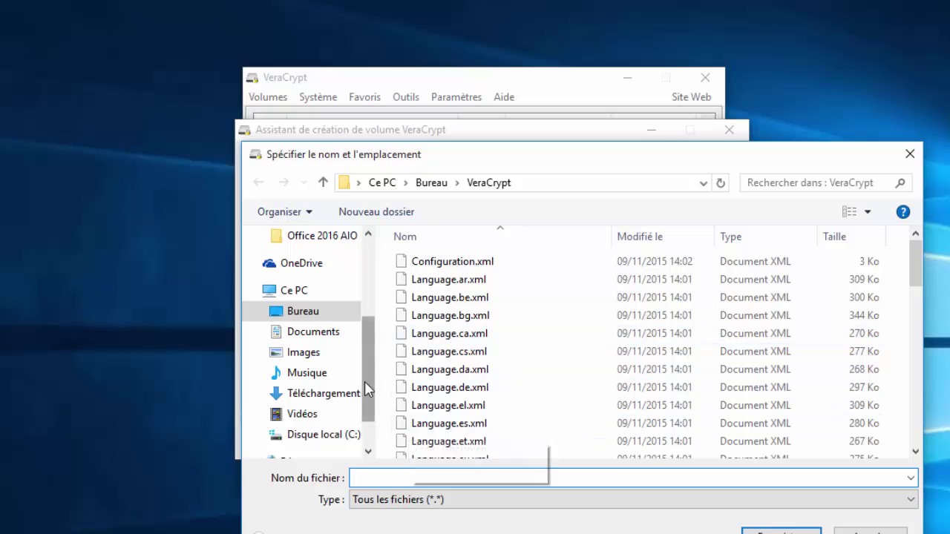
pyautogui.scroll(4, 356, 356)
pyautogui.click(305, 263)
pyautogui.click(417, 478)
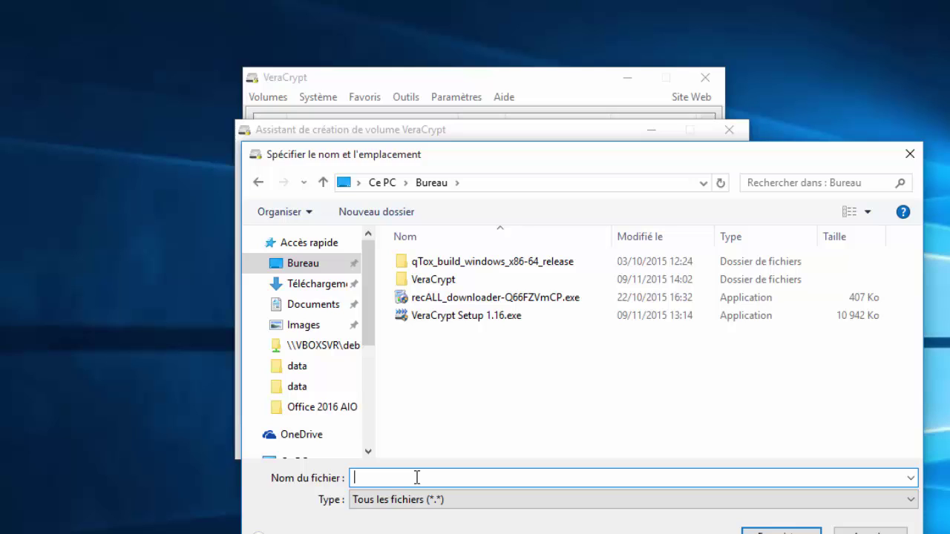
pyautogui.write('fldkjsldfkjjk')
pyautogui.write('.plk')
pyautogui.click(772, 530)
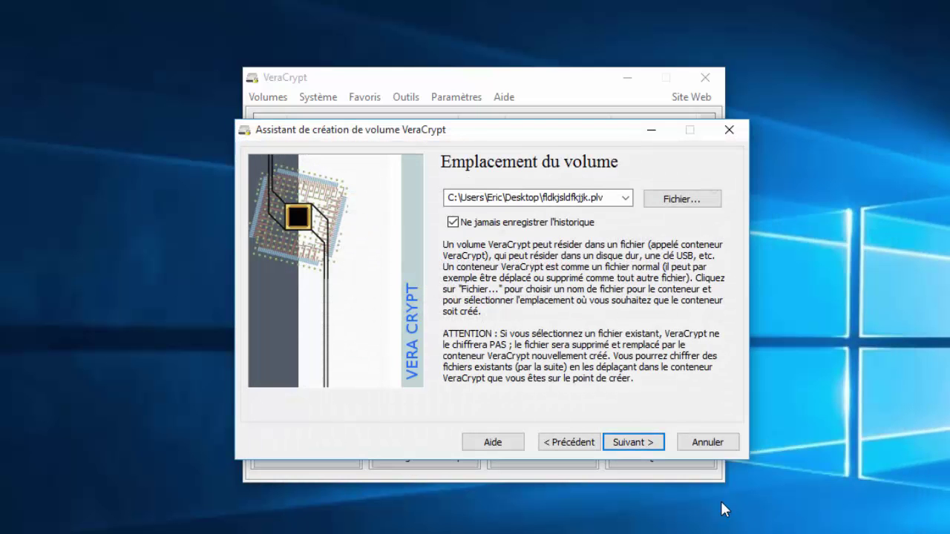
# Step: Keep AES encryption and SHA-512 hashing for the new volume
pyautogui.click(644, 445)
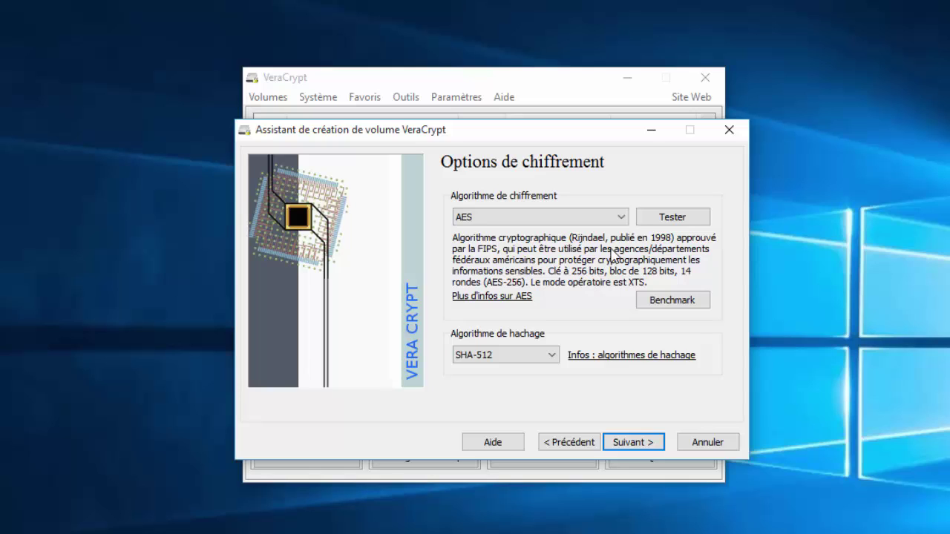
pyautogui.click(618, 220)
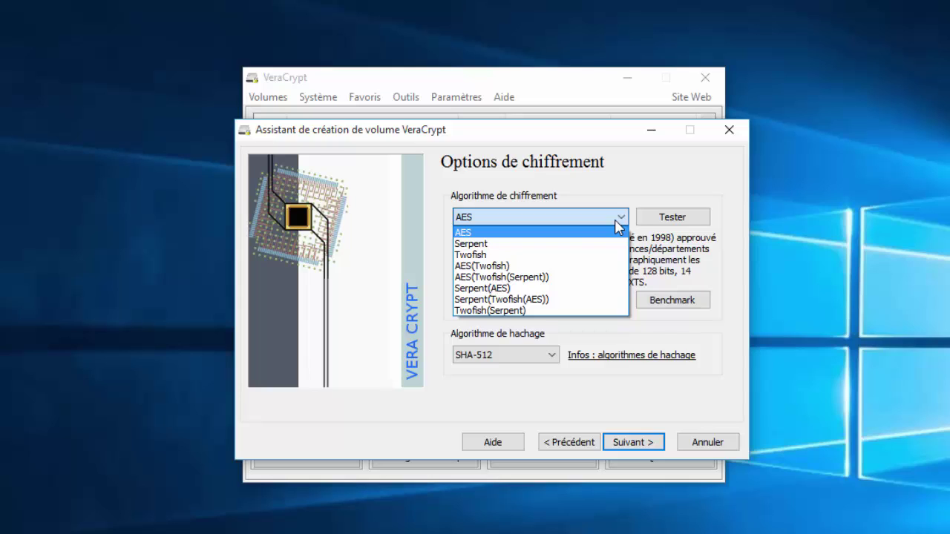
pyautogui.click(616, 220)
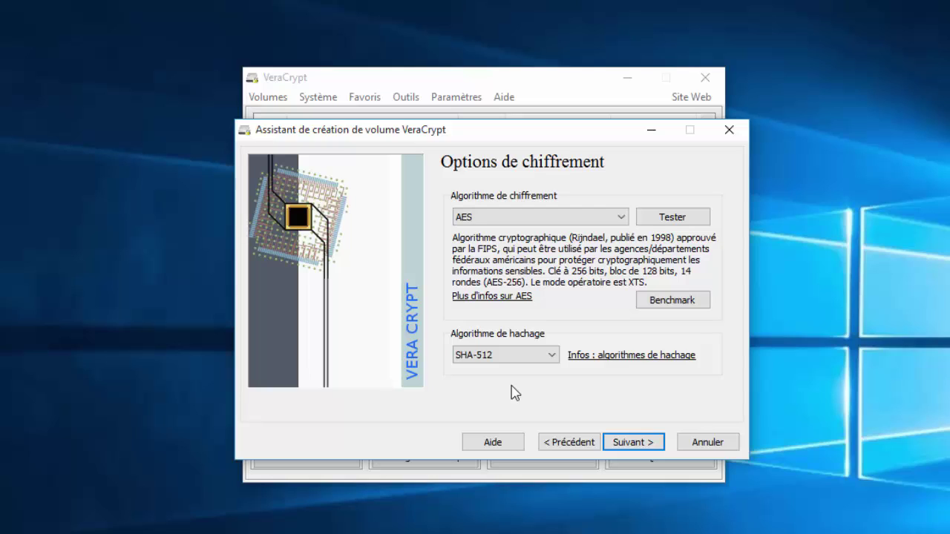
pyautogui.click(550, 356)
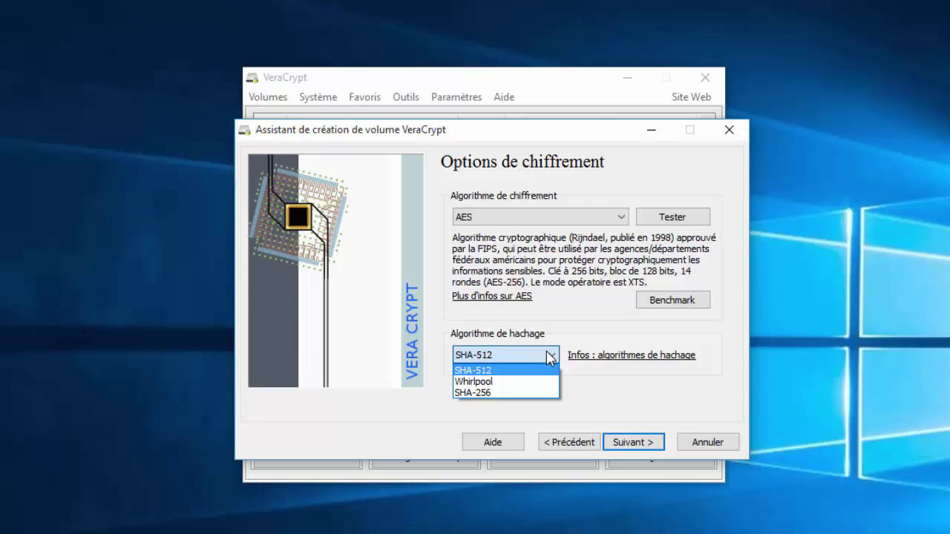
pyautogui.click(550, 356)
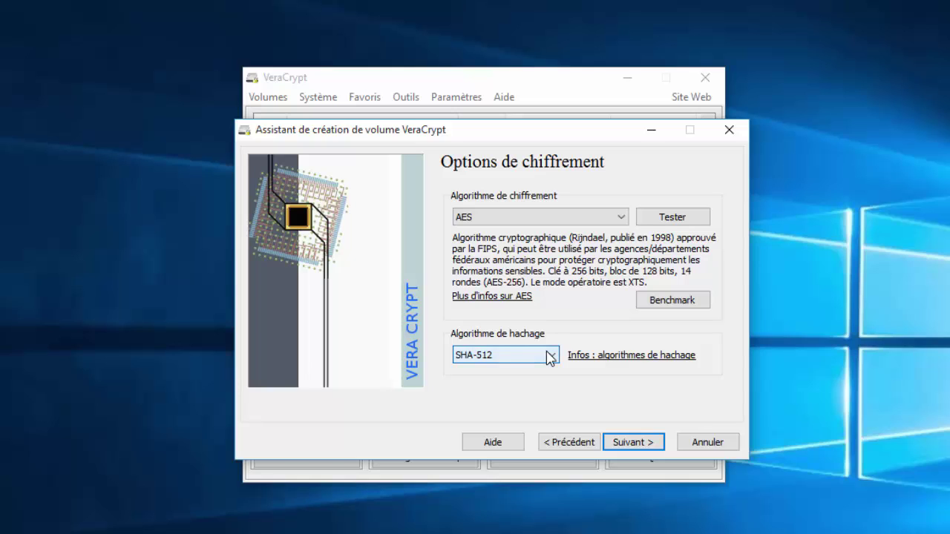
pyautogui.click(634, 443)
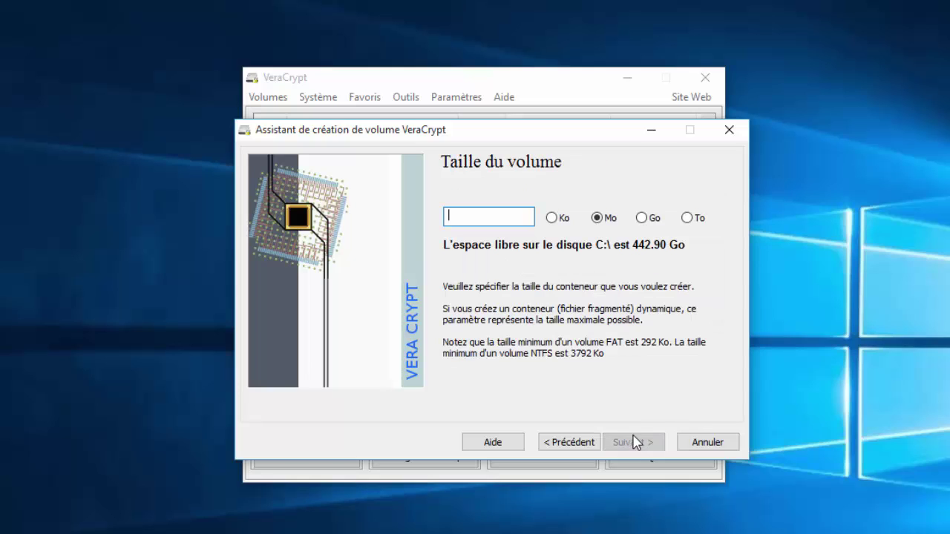
# Step: Set the volume size to 1 Go
pyautogui.click(641, 218)
pyautogui.click(483, 217)
pyautogui.write('1')
pyautogui.click(633, 444)
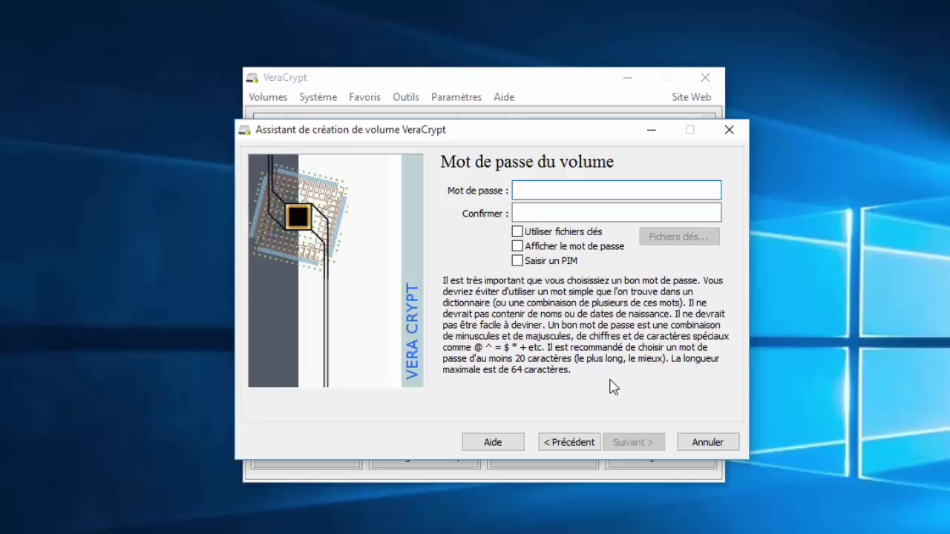
# Step: Enter and confirm the volume password
pyautogui.write('***************************')
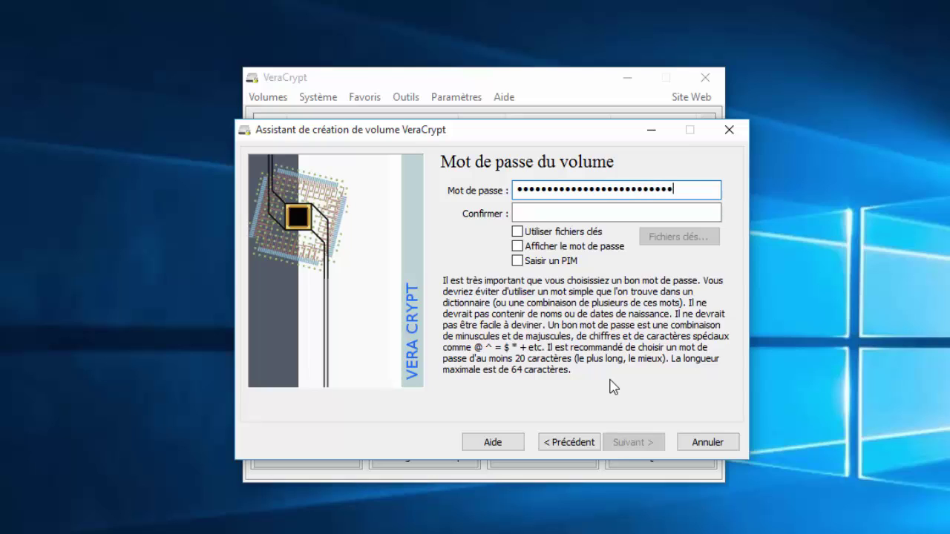
pyautogui.press('Tab')
pyautogui.write('********************')
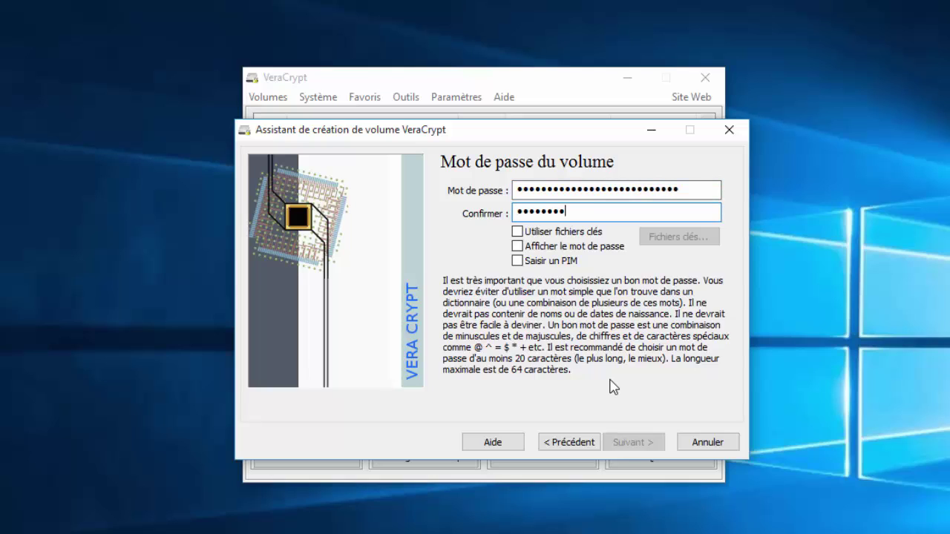
pyautogui.write('******')
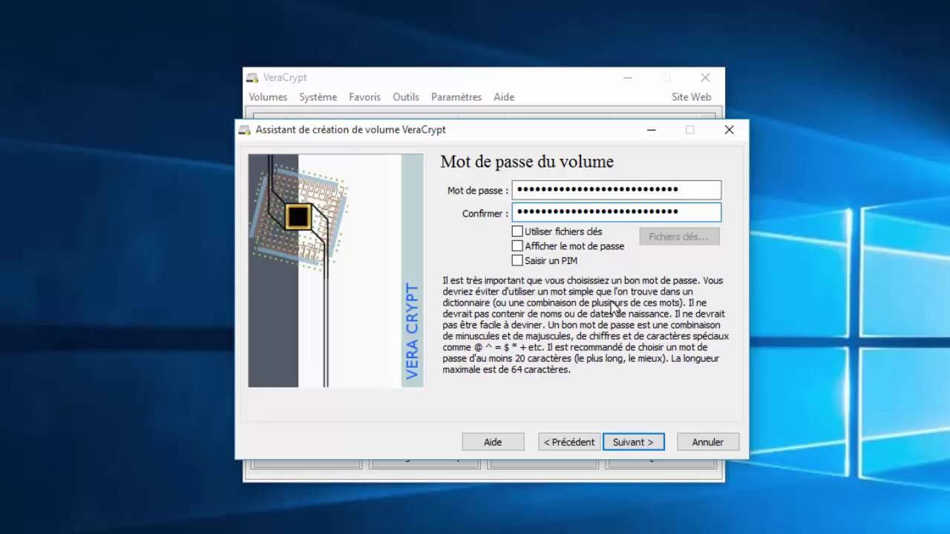
# Step: Add DOC02_02_150846_Page_16.jpg as a keyfile and enable entering a custom PIM
pyautogui.click(519, 233)
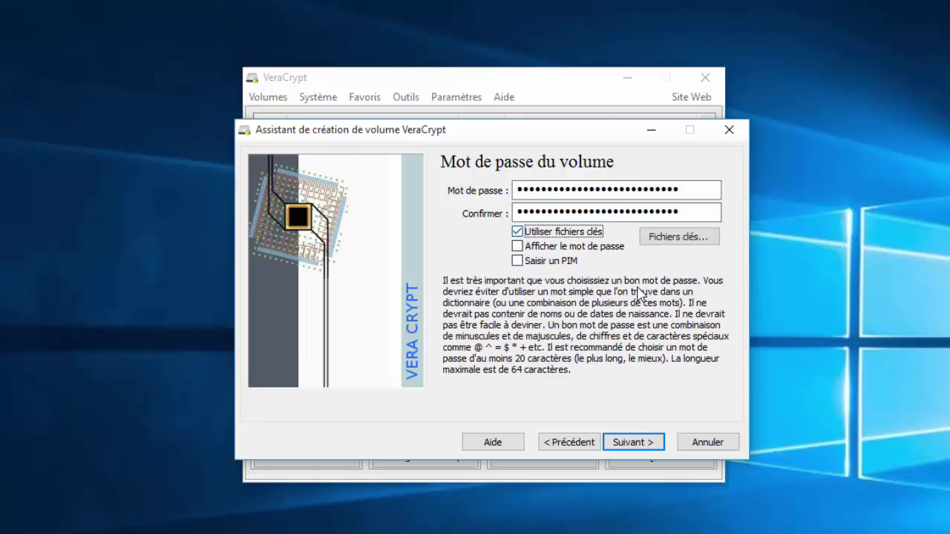
pyautogui.click(682, 245)
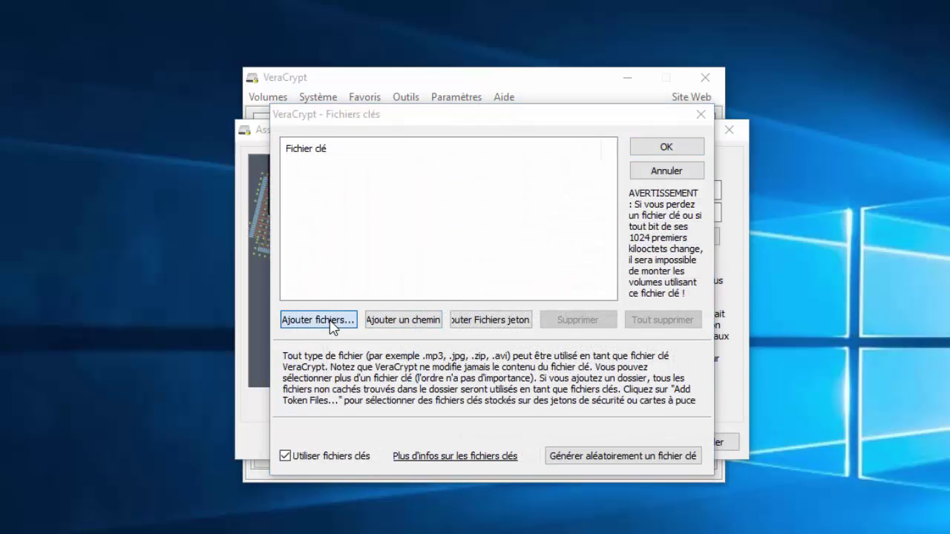
pyautogui.click(319, 320)
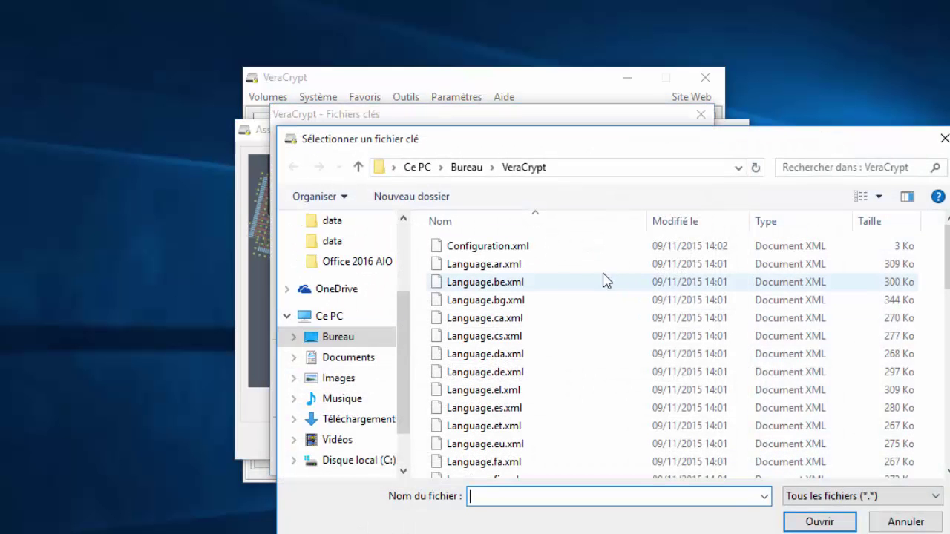
pyautogui.click(349, 379)
pyautogui.scroll(-1, 773, 435)
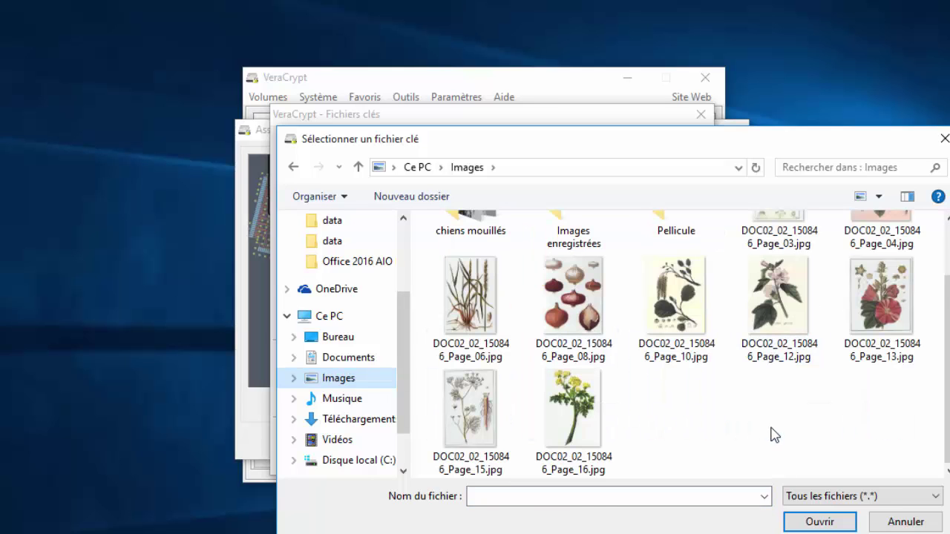
pyautogui.click(585, 420)
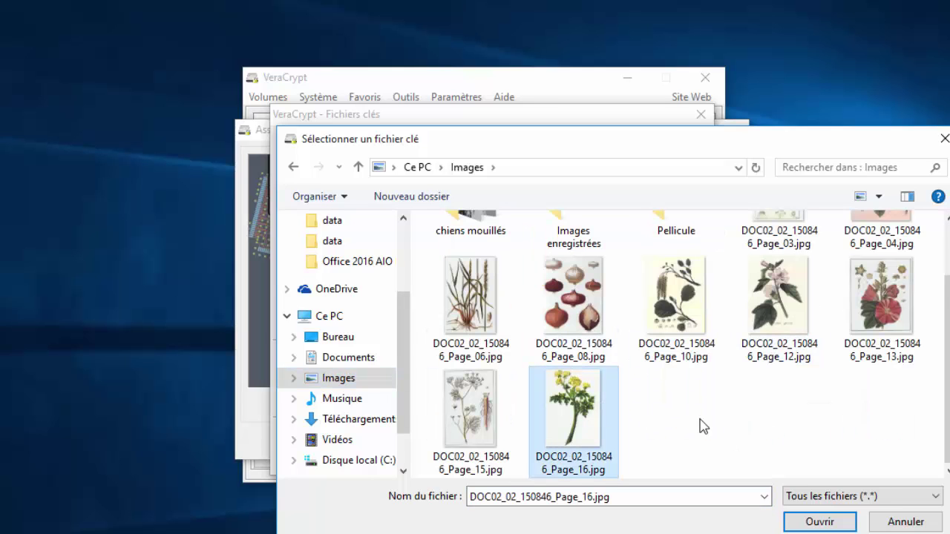
pyautogui.doubleClick(586, 420)
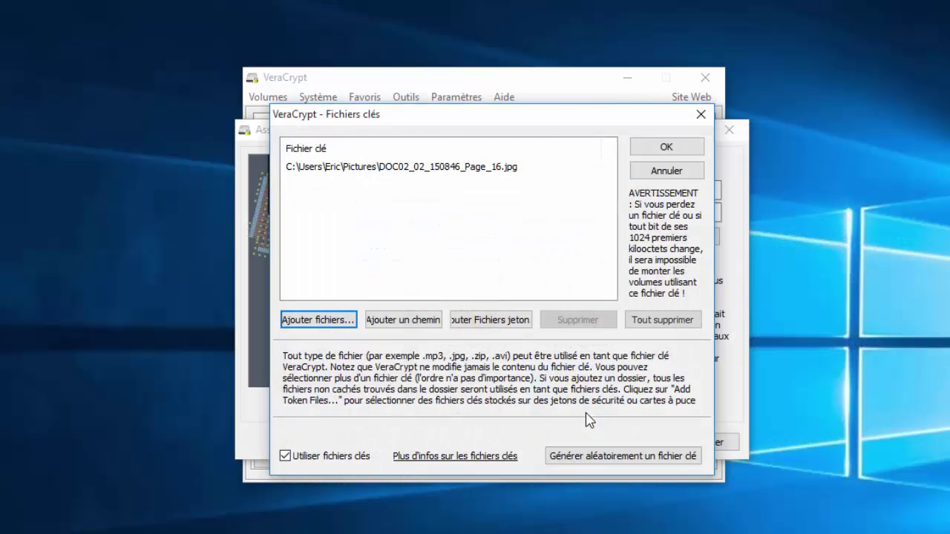
pyautogui.click(500, 173)
pyautogui.click(666, 151)
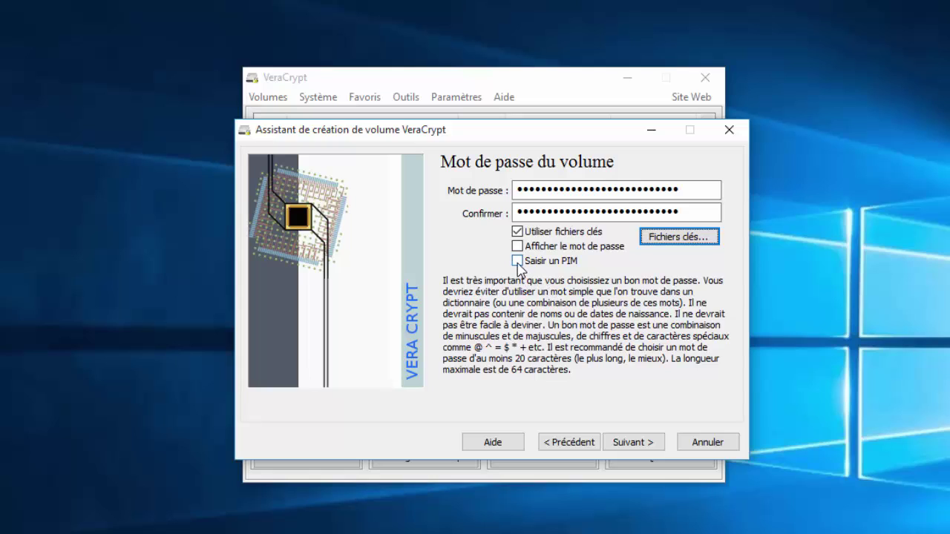
pyautogui.click(518, 262)
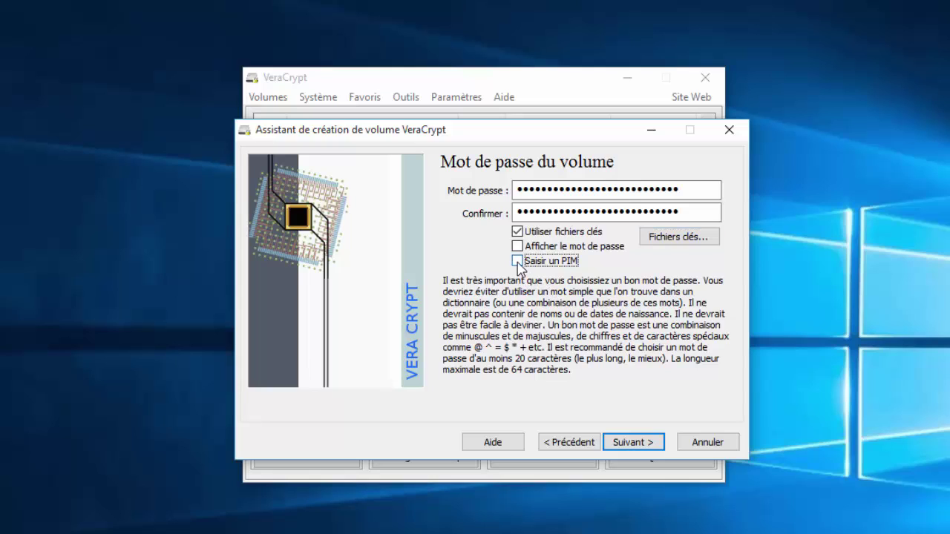
pyautogui.click(648, 444)
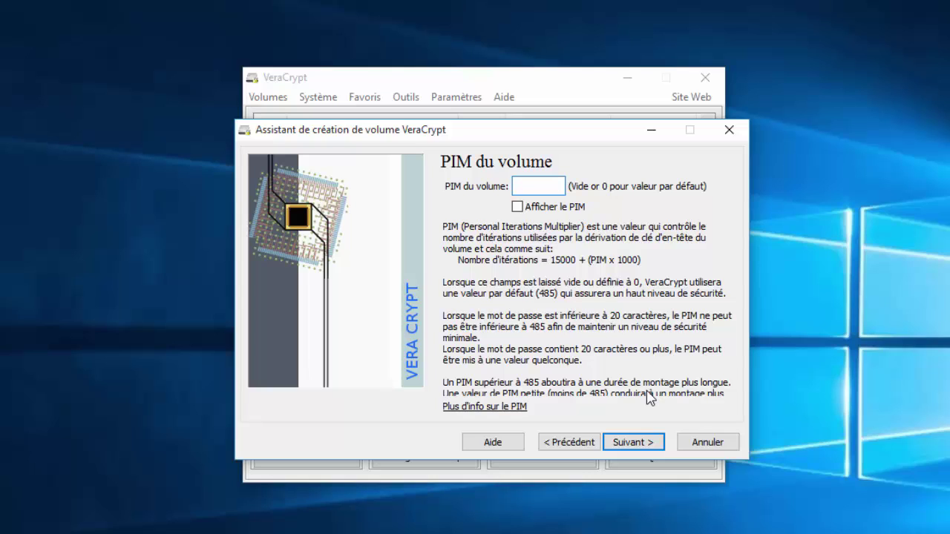
# Step: Set the PIM to 500 and accept the longer mount time warning
pyautogui.write('500')
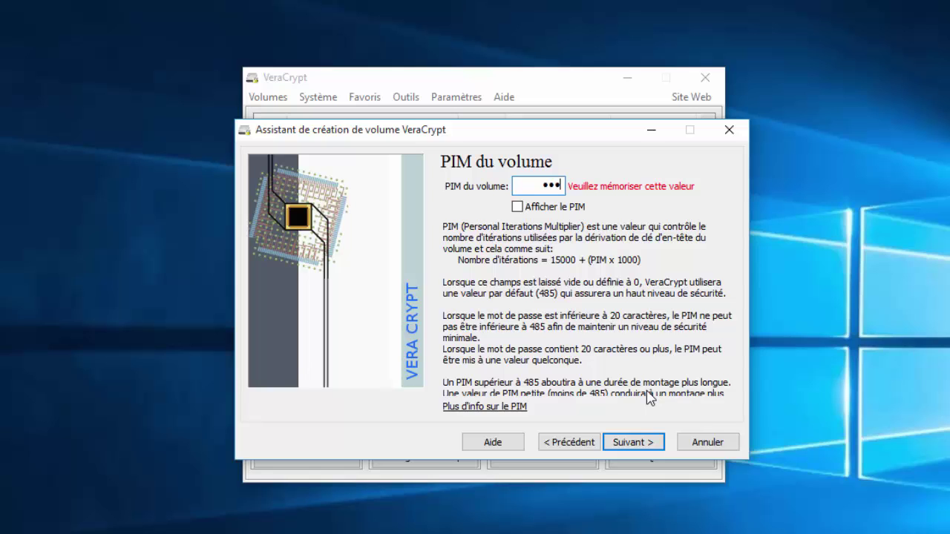
pyautogui.click(648, 446)
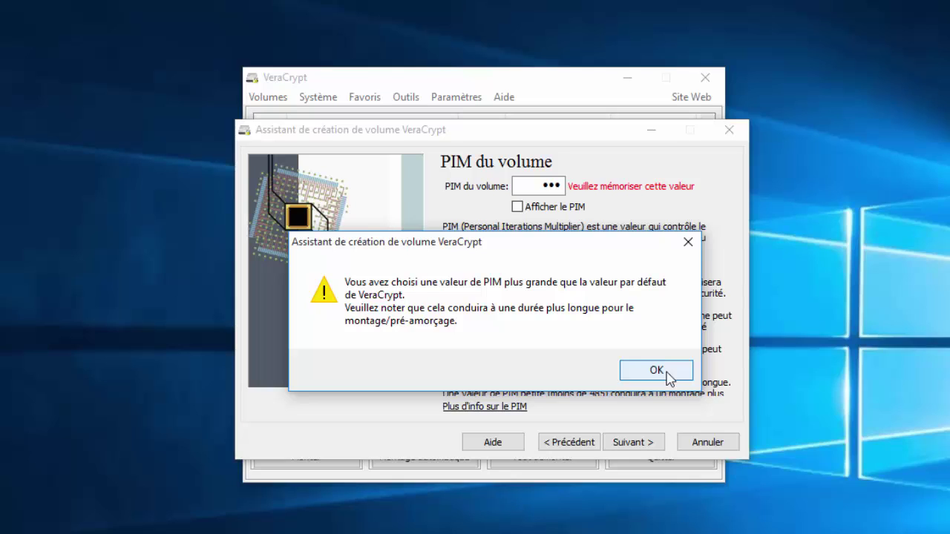
pyautogui.click(656, 371)
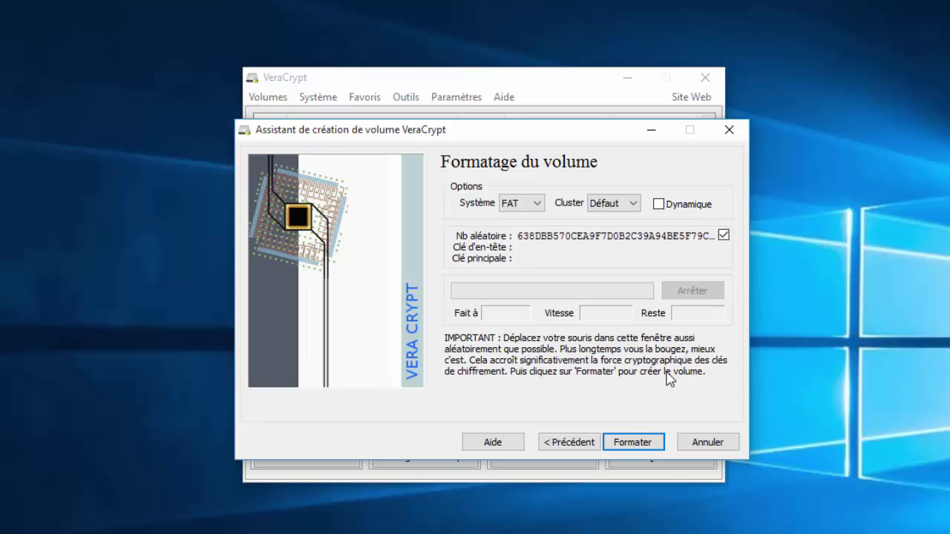
# Step: Format the volume with NTFS and dismiss the volume created message
pyautogui.click(535, 207)
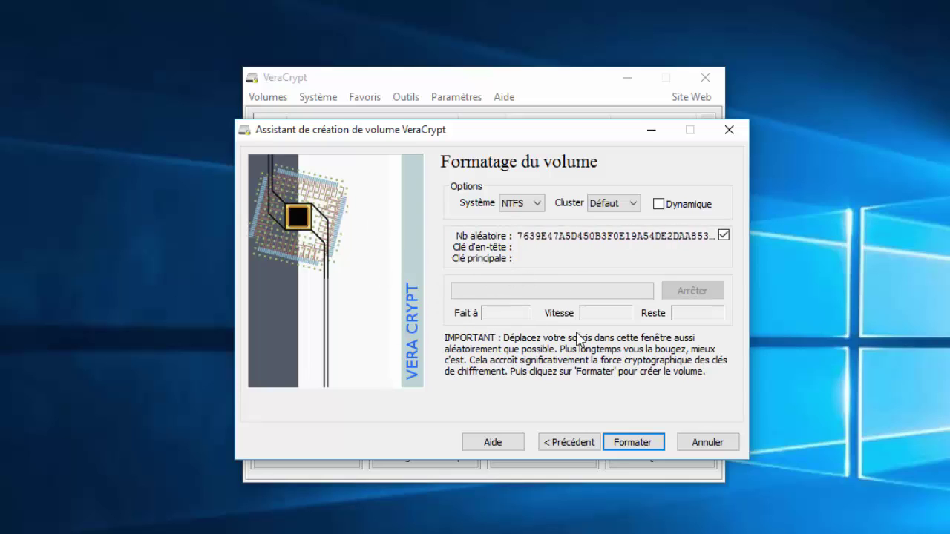
pyautogui.click(631, 447)
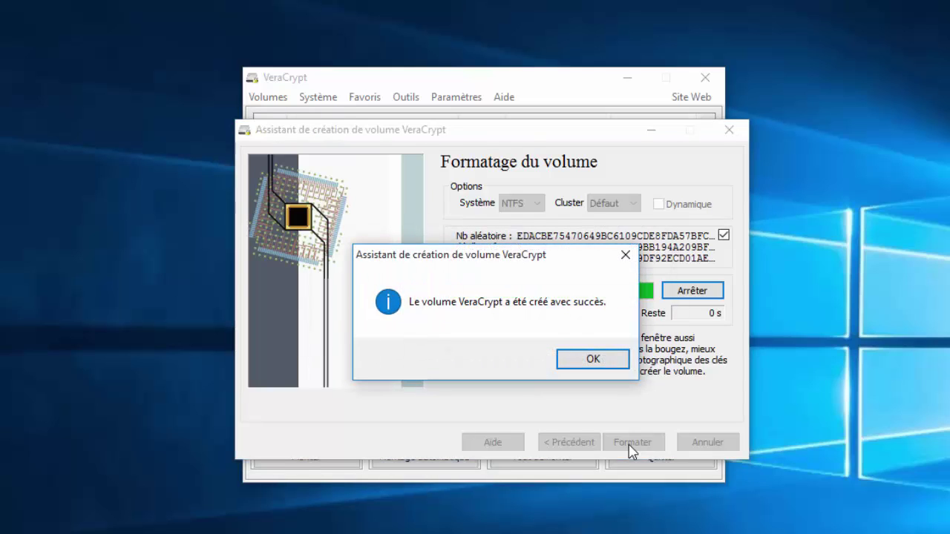
pyautogui.click(622, 365)
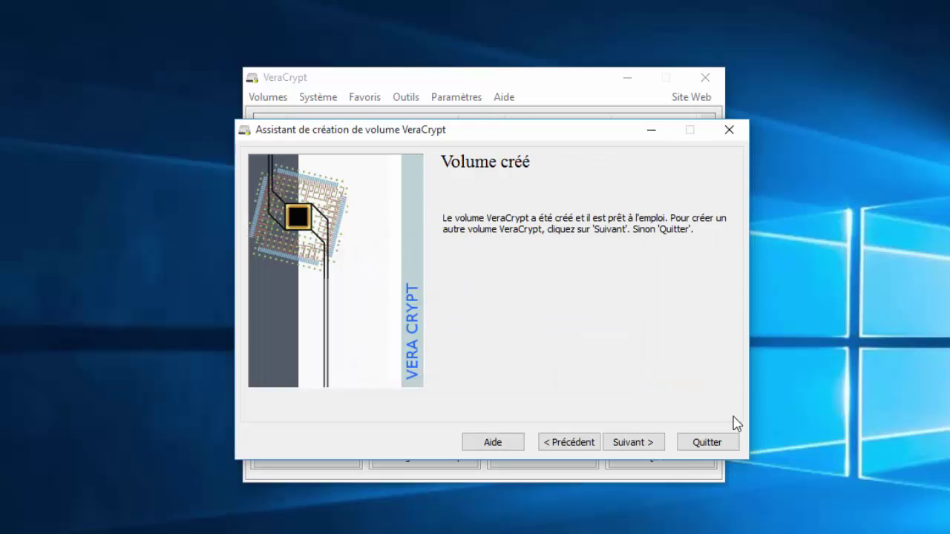
# Step: Close the wizard, pick drive M:, load fldkjsldfkjjk.plv from the Desktop and start mounting it
pyautogui.click(706, 442)
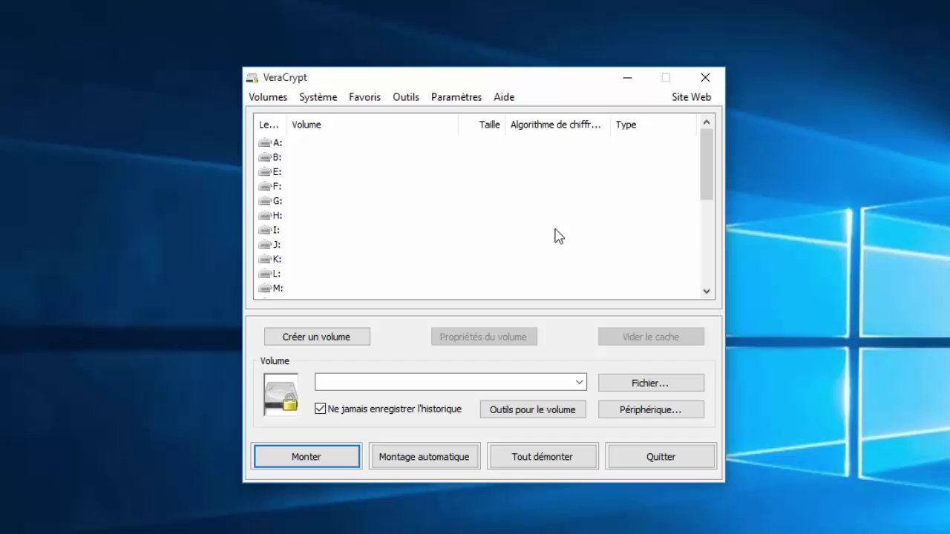
pyautogui.moveTo(710, 193); pyautogui.dragTo(715, 214)
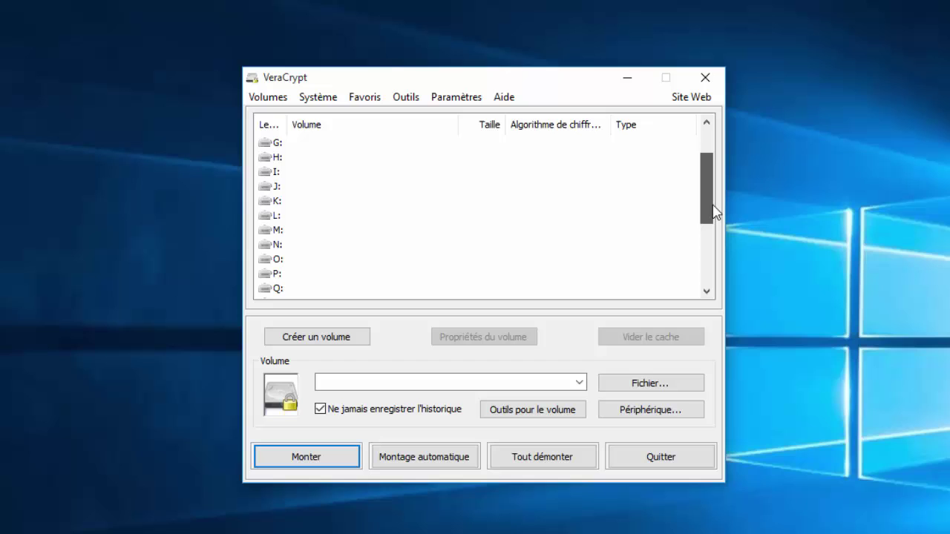
pyautogui.click(279, 236)
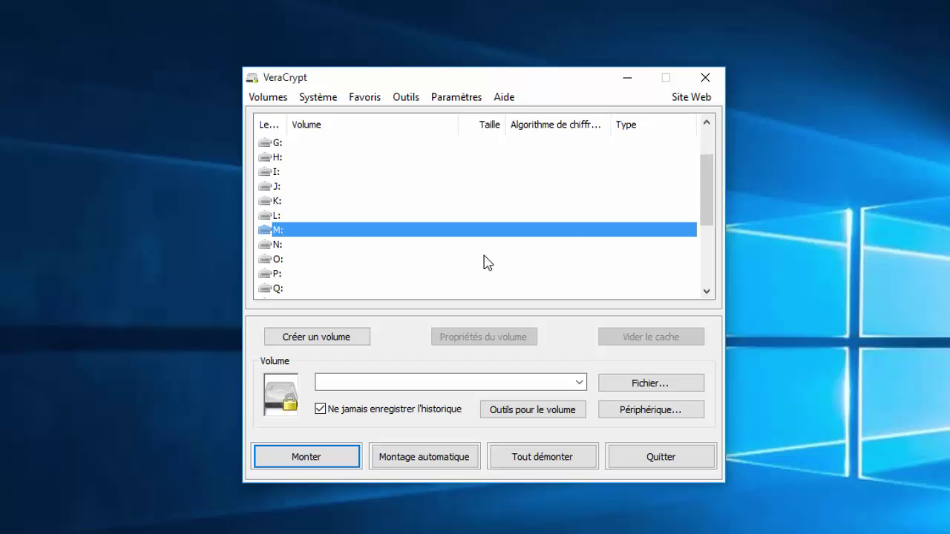
pyautogui.click(630, 379)
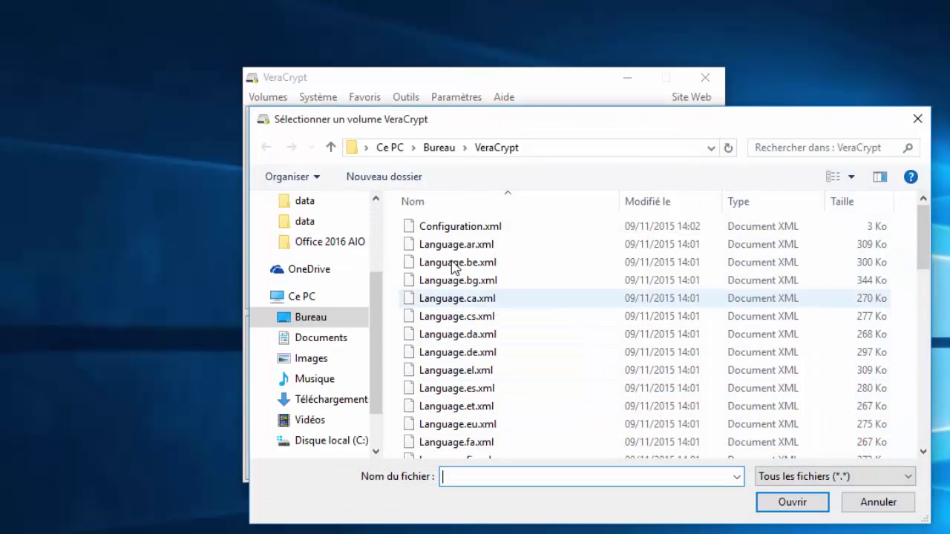
pyautogui.moveTo(381, 290); pyautogui.dragTo(382, 211)
pyautogui.click(320, 229)
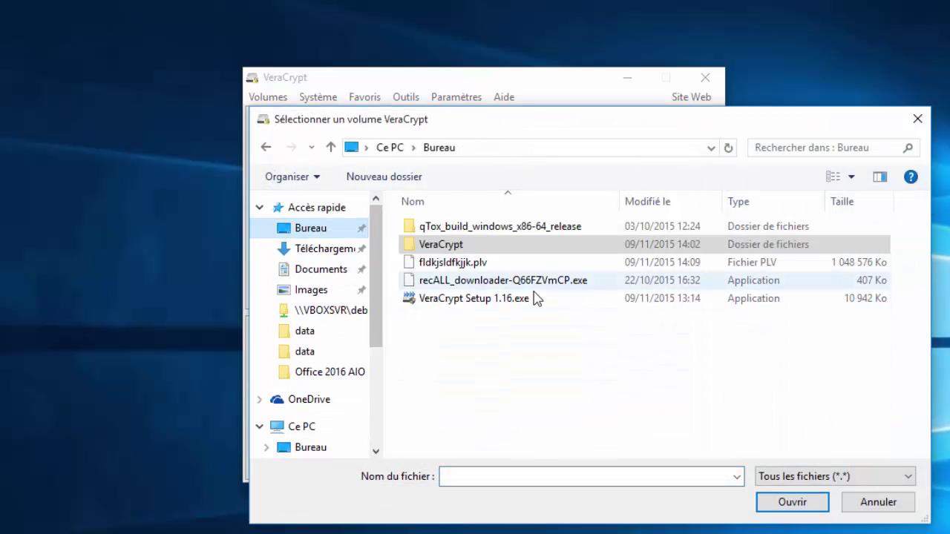
pyautogui.click(446, 263)
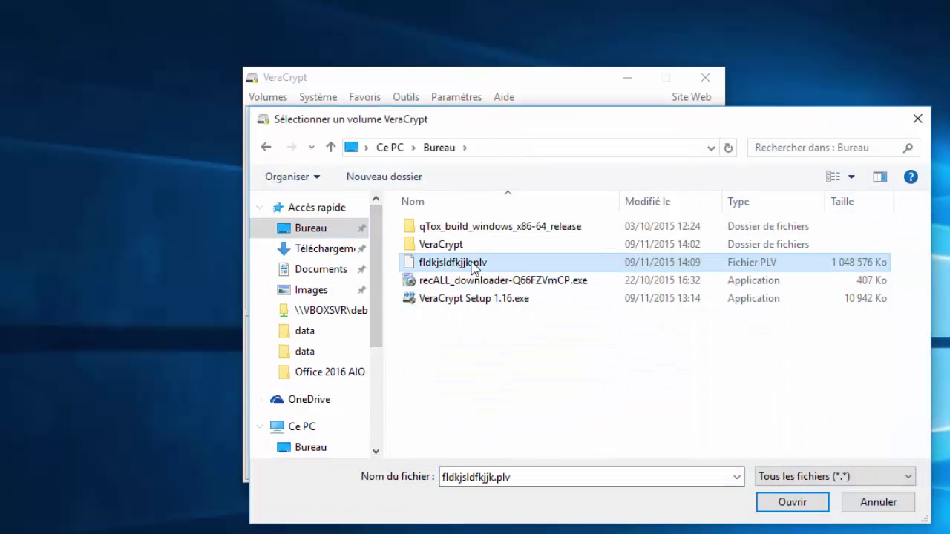
pyautogui.doubleClick(472, 265)
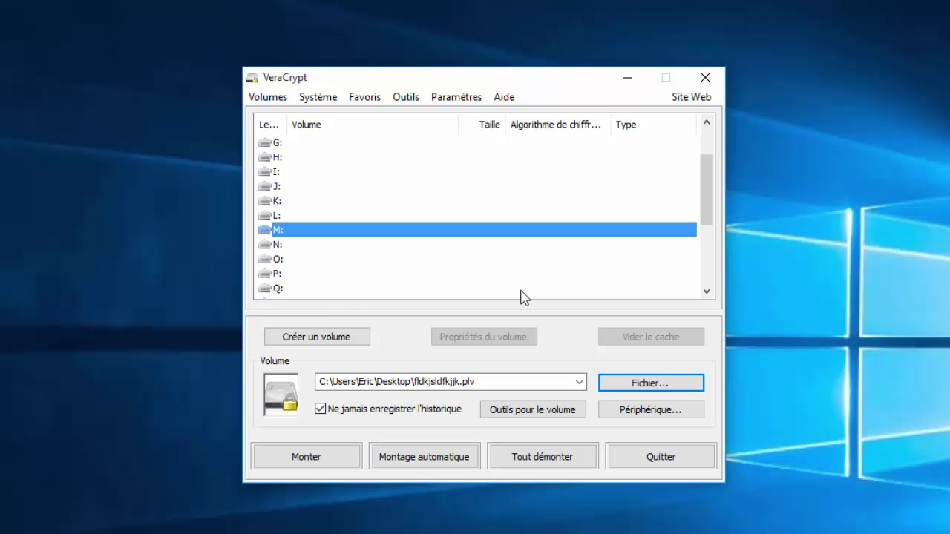
pyautogui.click(319, 458)
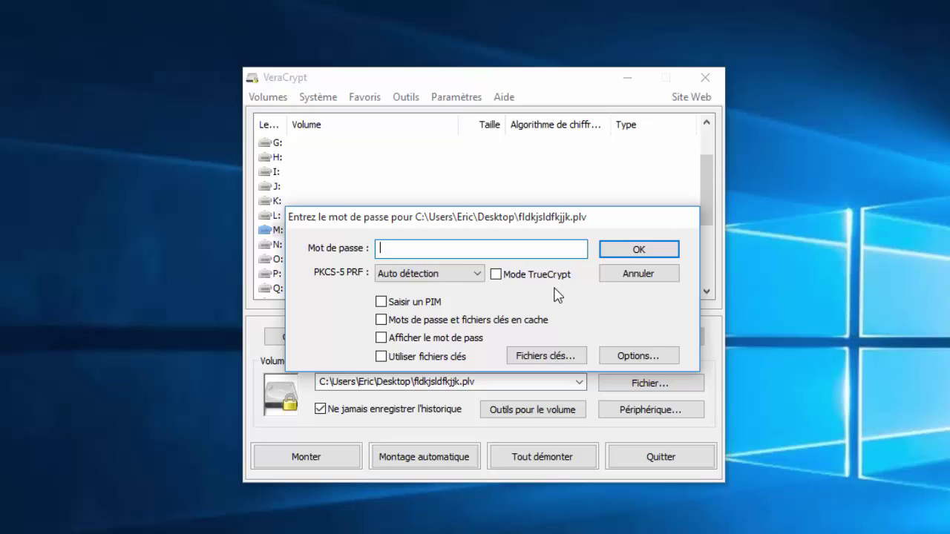
# Step: Enter the volume password, leave TrueCrypt mode off, and enable PIM entry
pyautogui.click(496, 274)
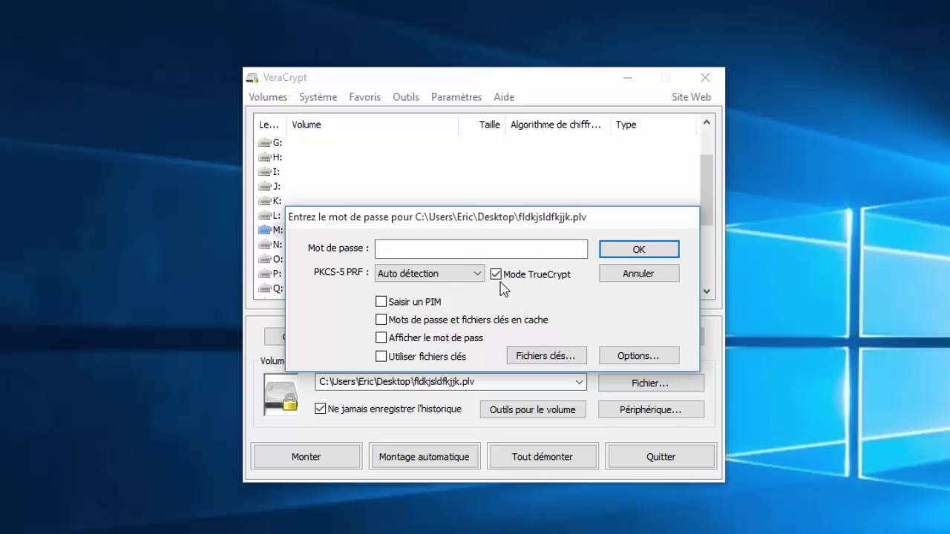
pyautogui.click(498, 278)
pyautogui.click(537, 248)
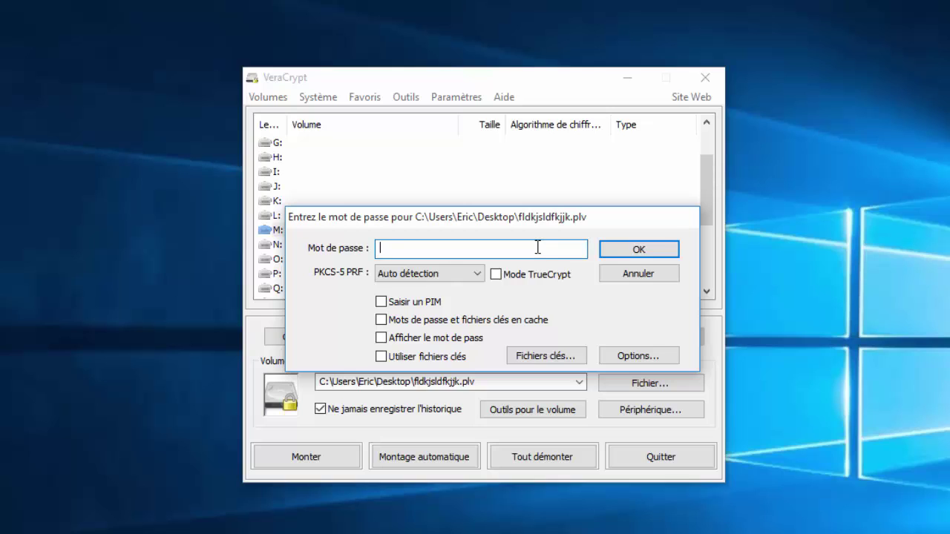
pyautogui.write('••••••••••••••••••••••••')
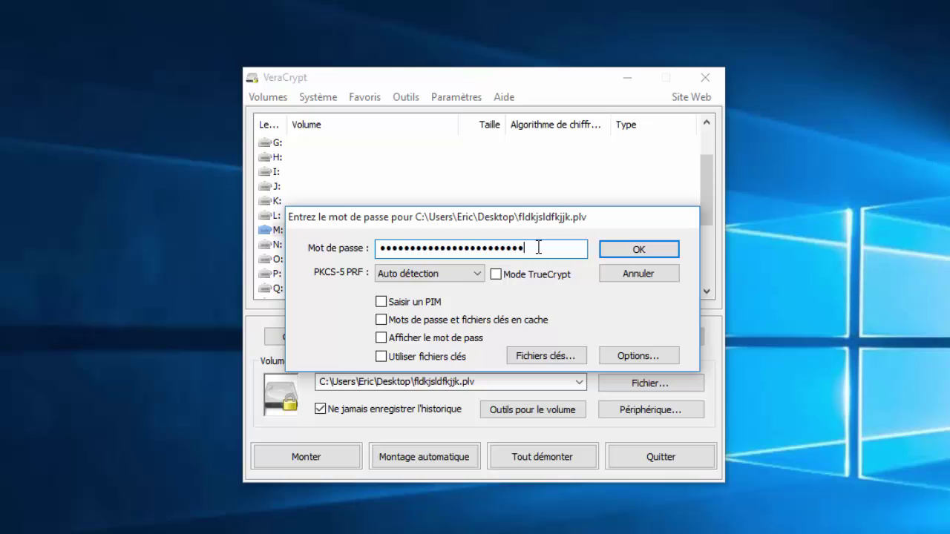
pyautogui.write('•••')
pyautogui.click(387, 304)
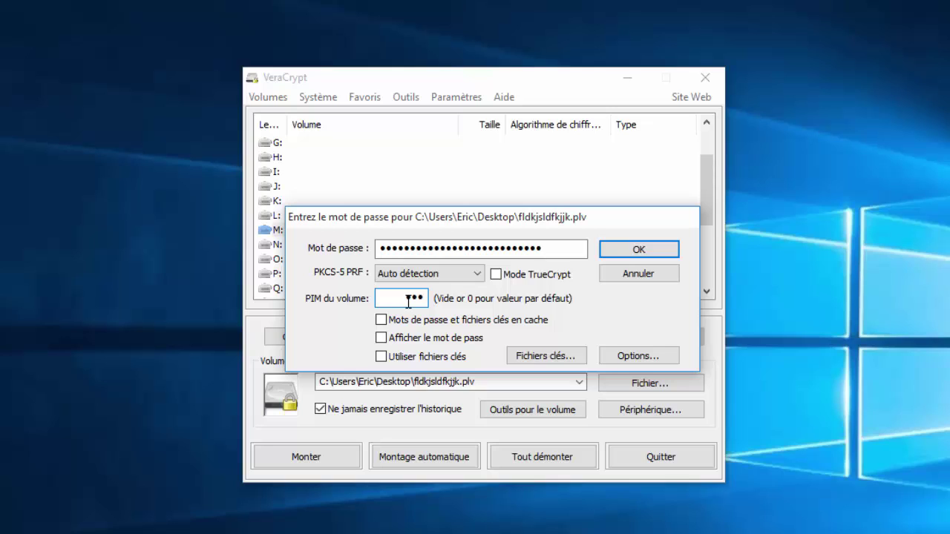
# Step: Enable keyfiles and add the Page_16 image from Images as the keyfile
pyautogui.click(383, 357)
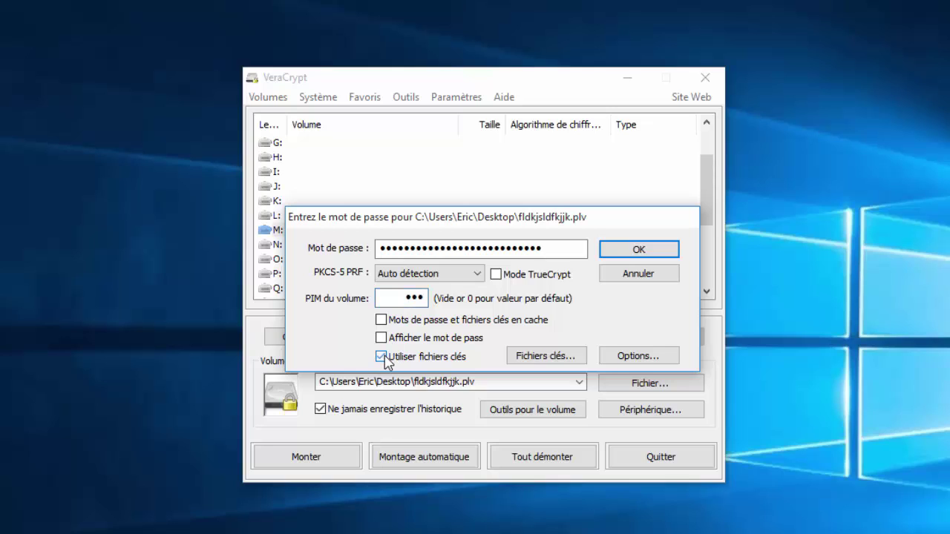
pyautogui.click(551, 363)
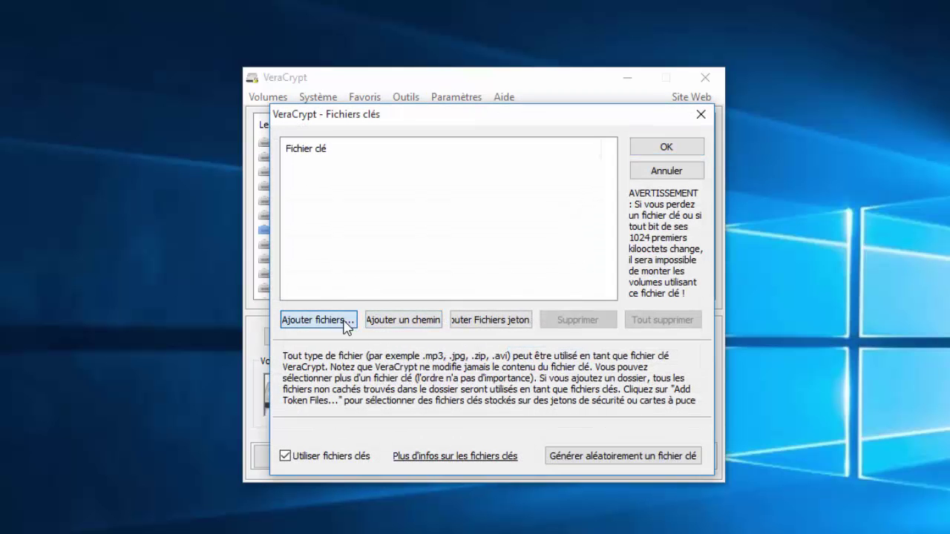
pyautogui.click(338, 321)
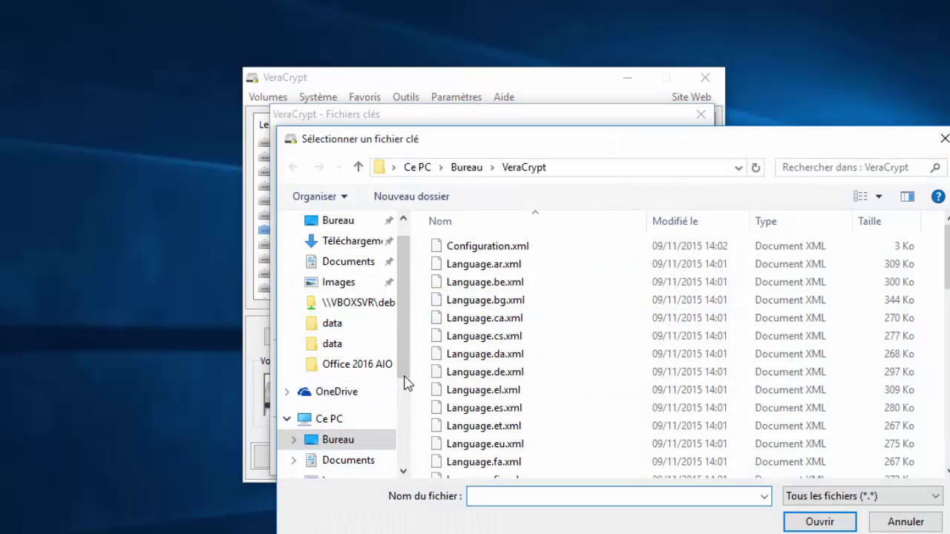
pyautogui.scroll(-1, 406, 393)
pyautogui.scroll(-1, 413, 420)
pyautogui.click(339, 381)
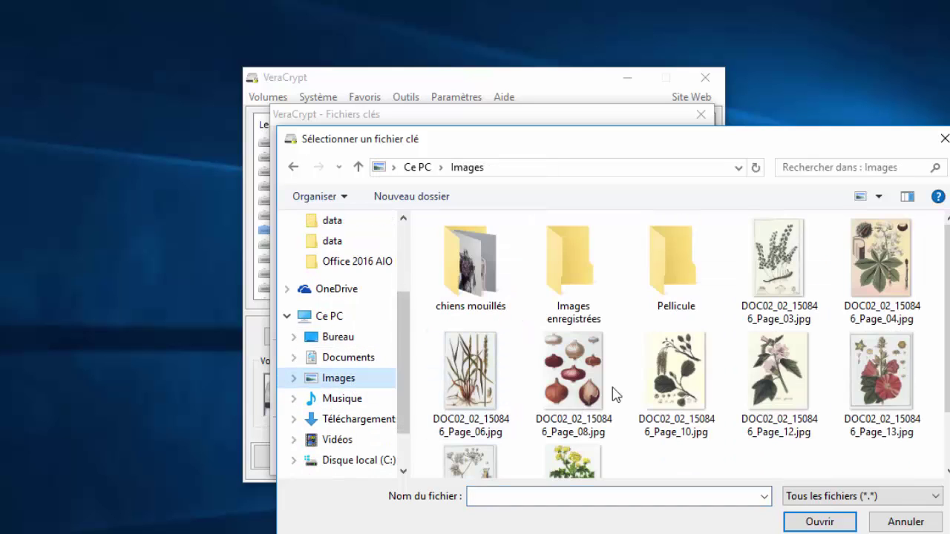
pyautogui.scroll(-1, 680, 410)
pyautogui.doubleClick(573, 412)
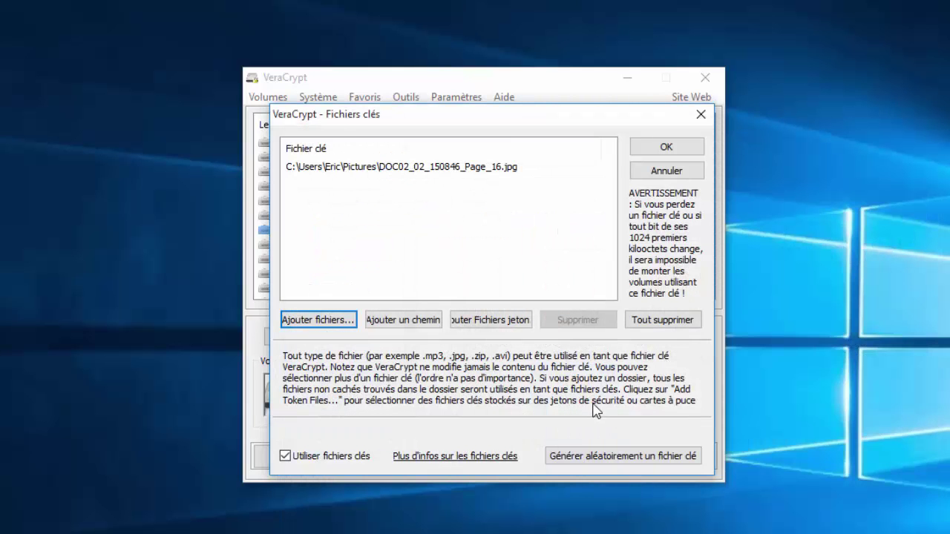
pyautogui.click(509, 170)
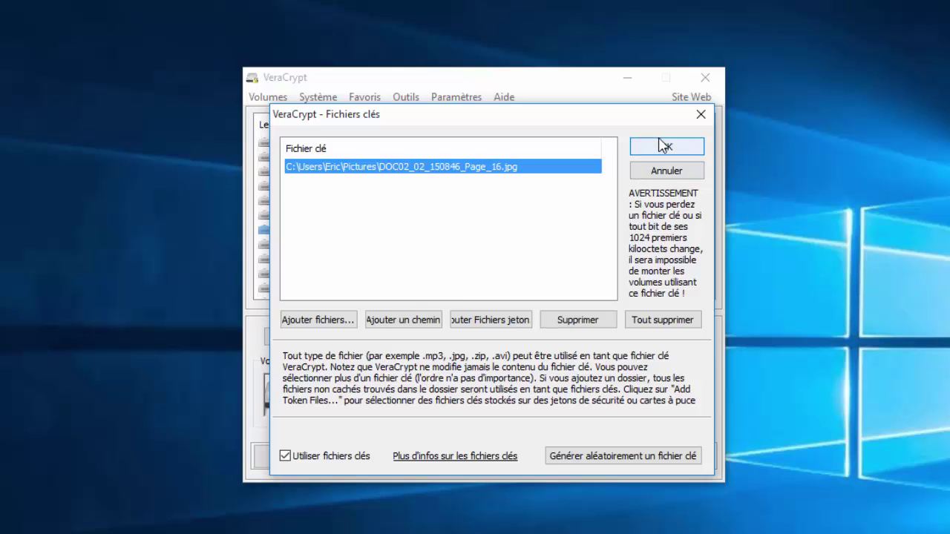
pyautogui.click(663, 147)
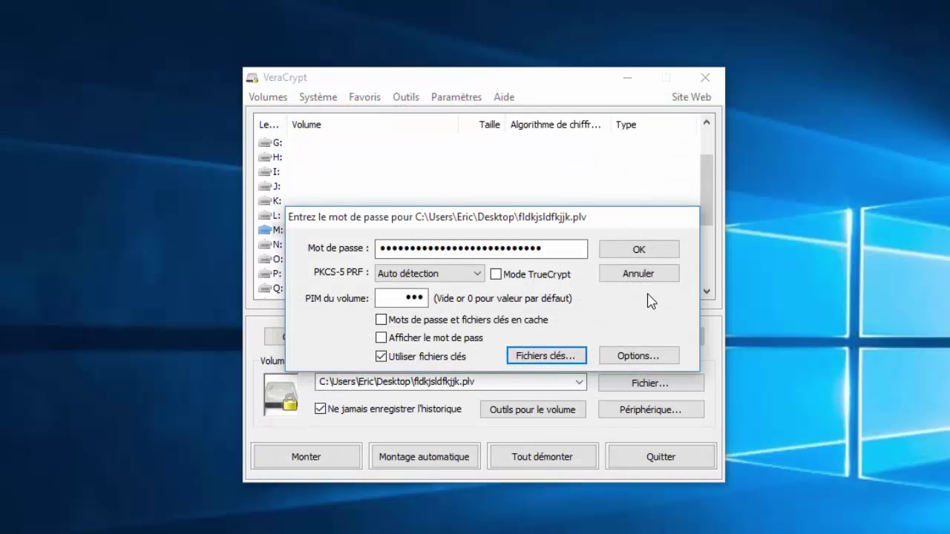
# Step: Mount the volume on M:, check the empty drive, then return to the file browser
pyautogui.click(653, 258)
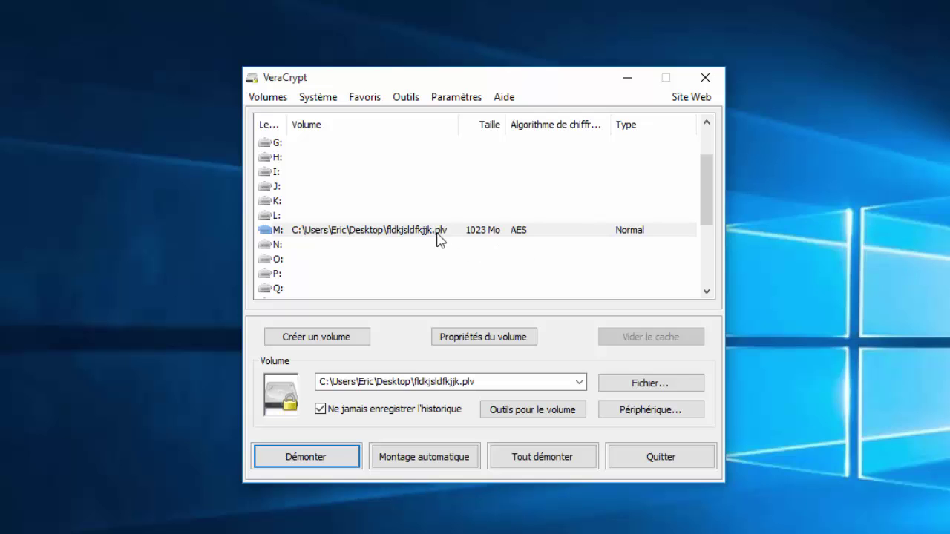
pyautogui.doubleClick(403, 238)
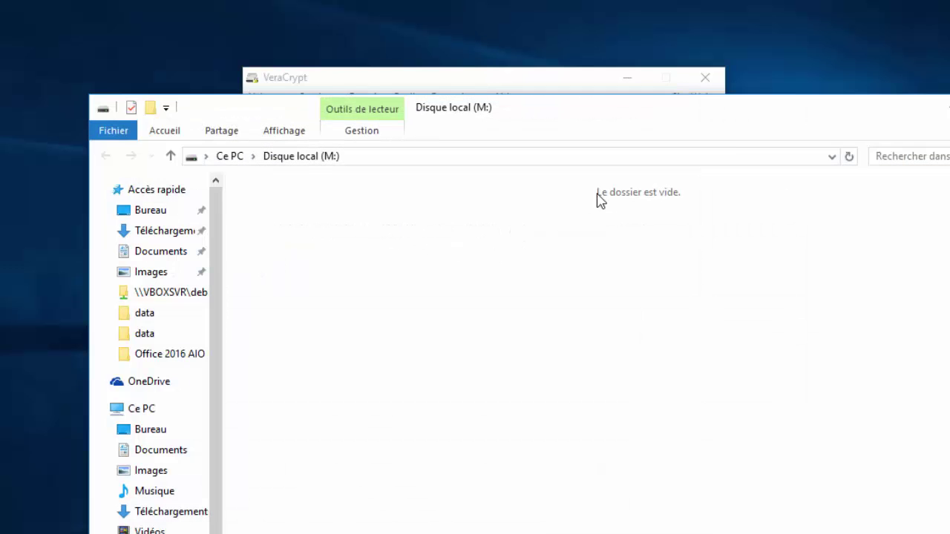
pyautogui.click(949, 108)
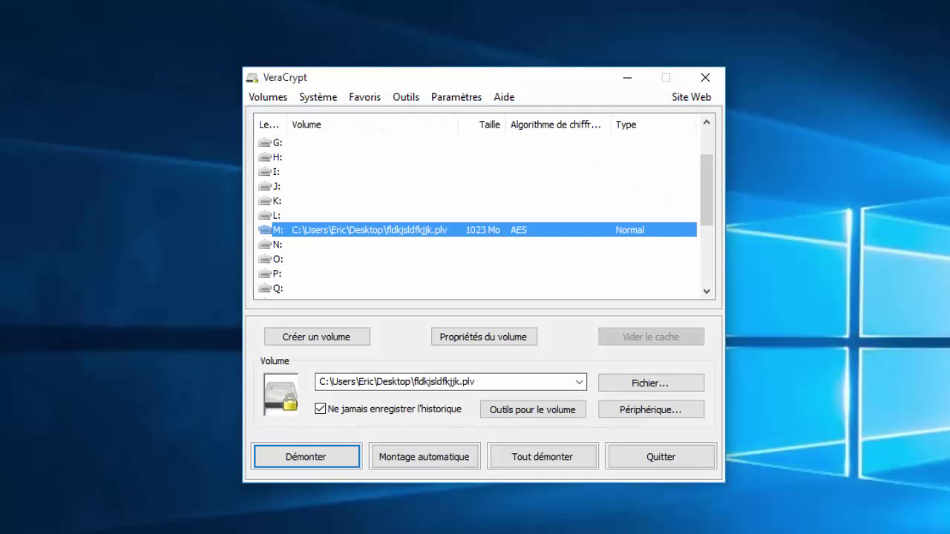
pyautogui.hotkey('alt', 'Tab')
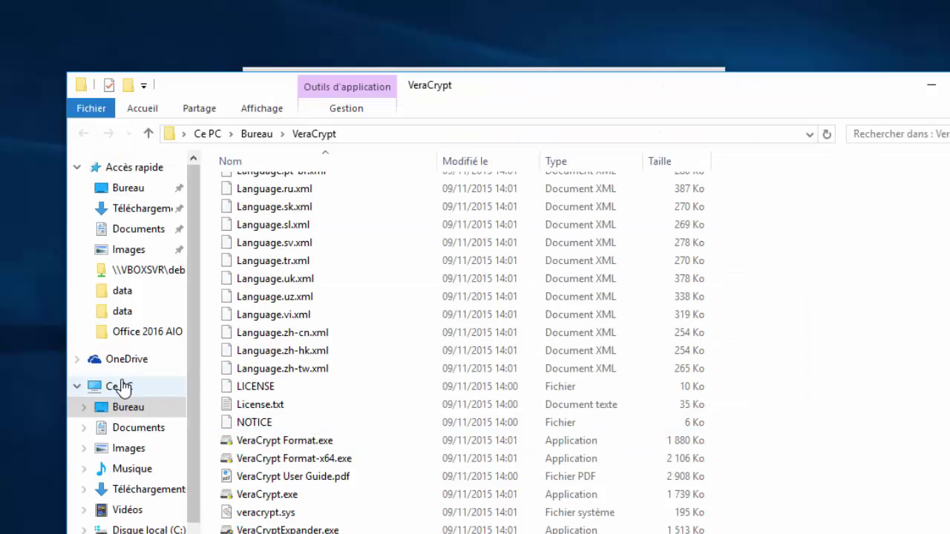
# Step: Open drive M:, then copy the five first-row plant images from the Images folder
pyautogui.click(121, 388)
pyautogui.click(739, 333)
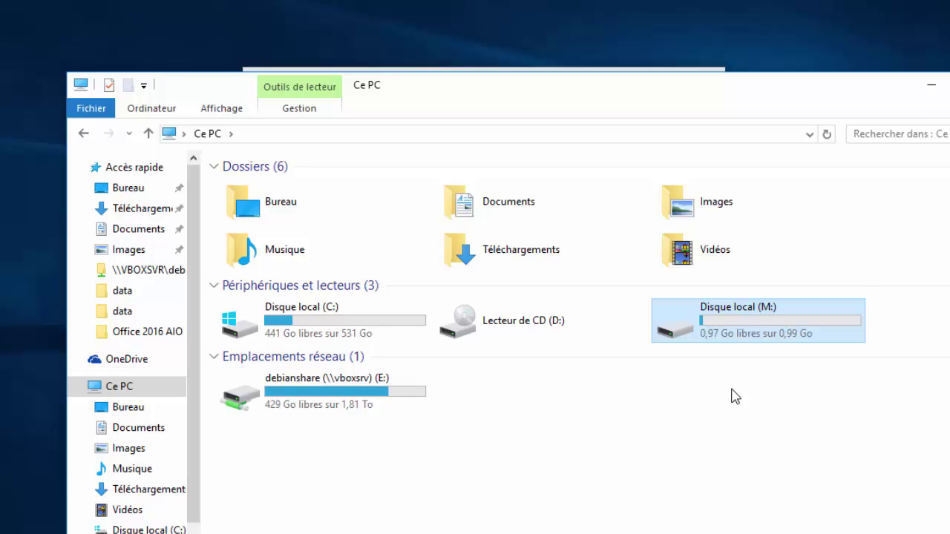
pyautogui.doubleClick(744, 332)
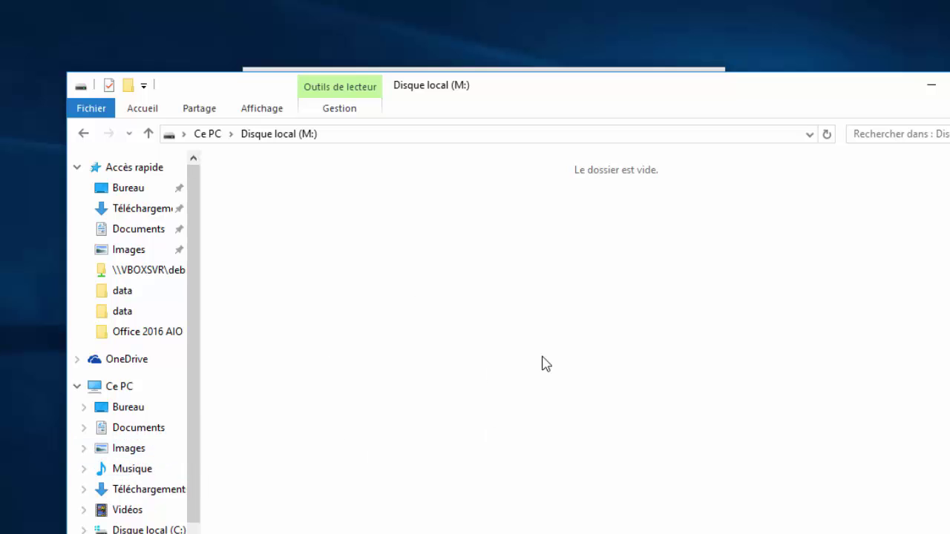
pyautogui.click(133, 455)
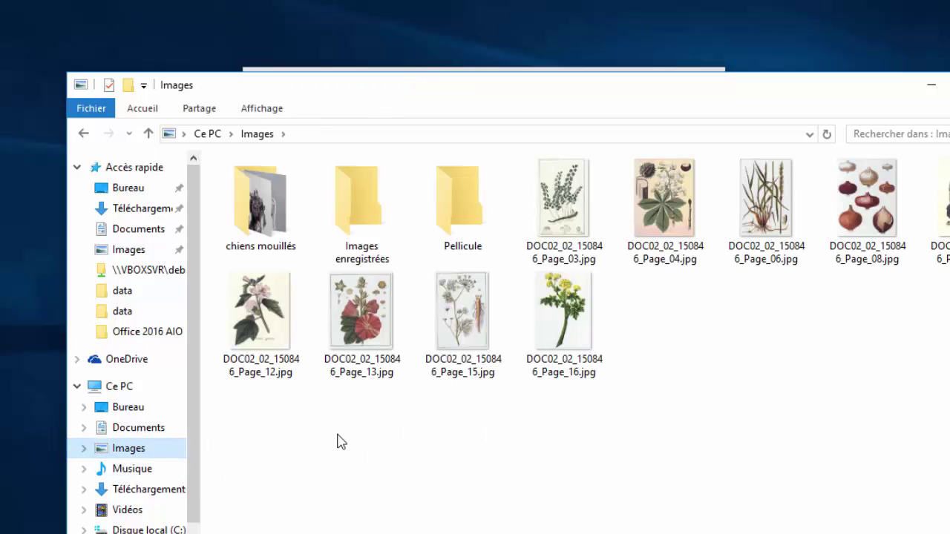
pyautogui.click(575, 248)
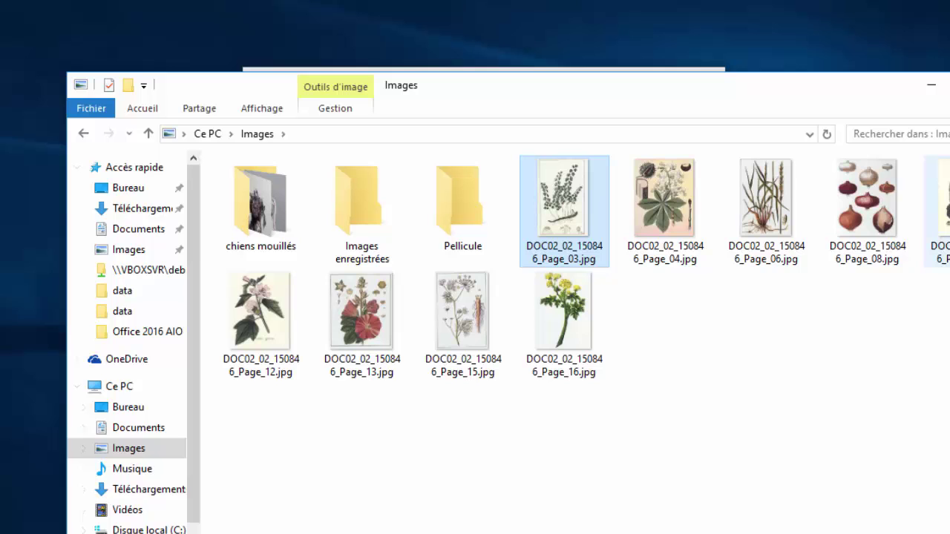
pyautogui.keyDown('shift'); pyautogui.click(939, 212); pyautogui.keyUp('shift')
pyautogui.rightClick(817, 219)
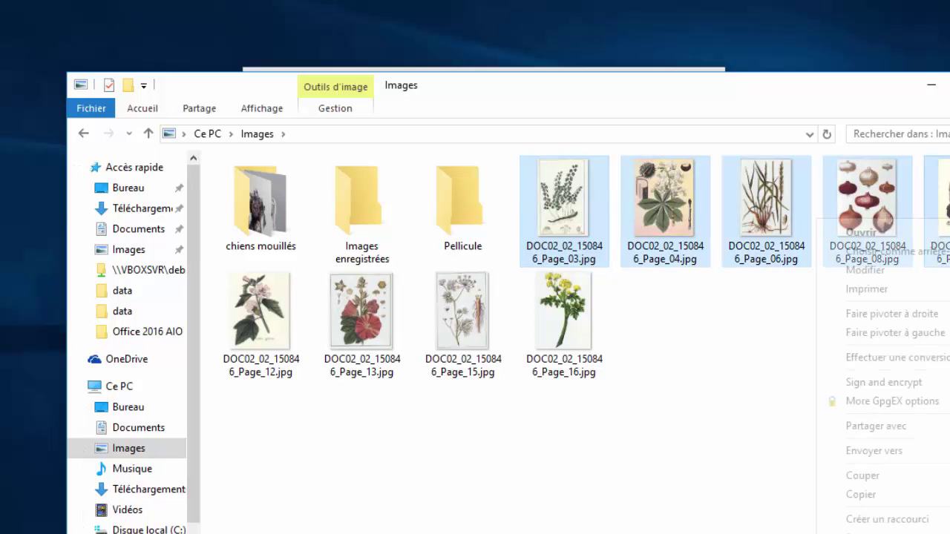
pyautogui.click(865, 495)
# Step: Paste the five plant images into Disque local (M:) and clear the selection
pyautogui.click(133, 387)
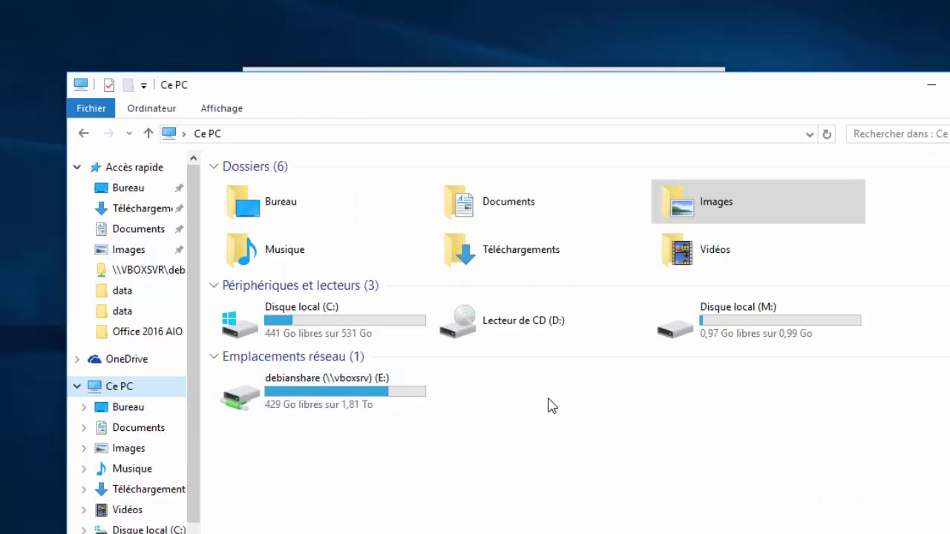
pyautogui.doubleClick(701, 333)
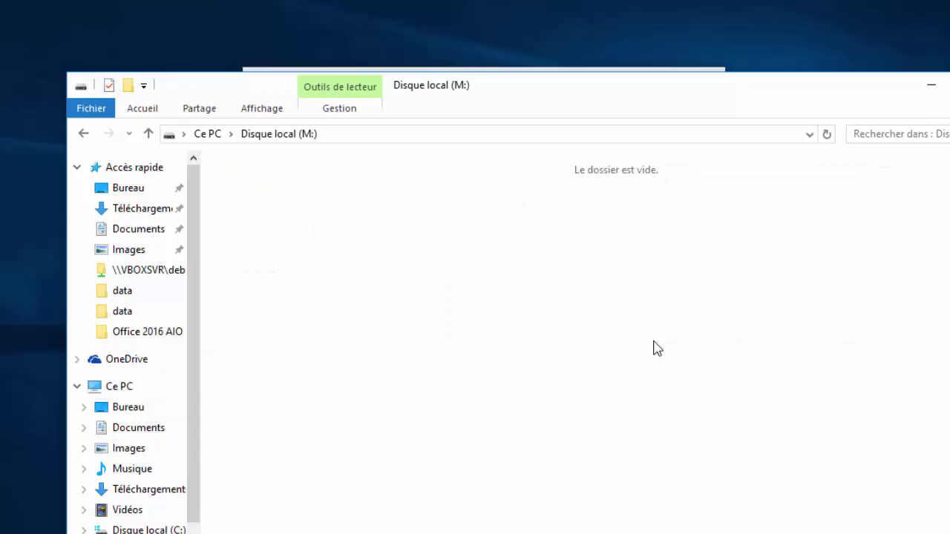
pyautogui.rightClick(449, 317)
pyautogui.click(495, 435)
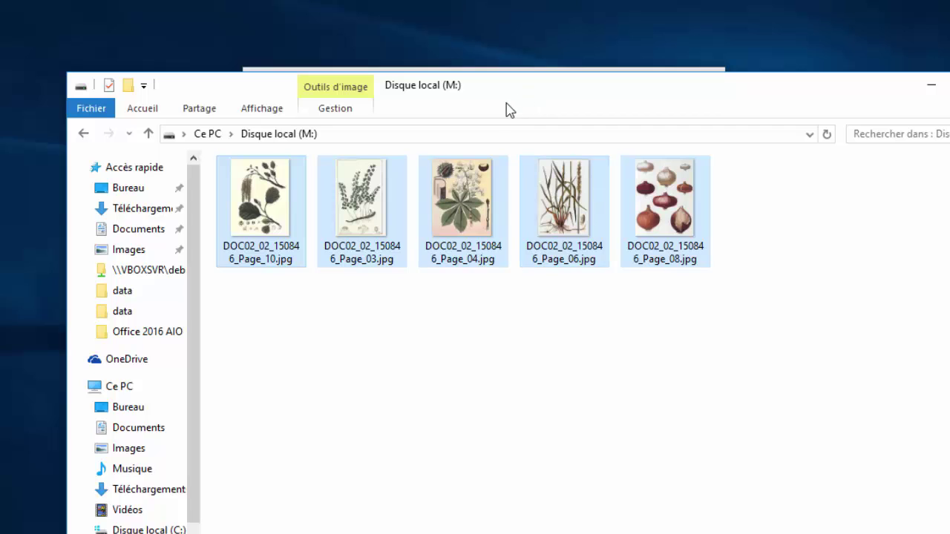
pyautogui.moveTo(510, 109); pyautogui.dragTo(483, 125)
pyautogui.click(690, 350)
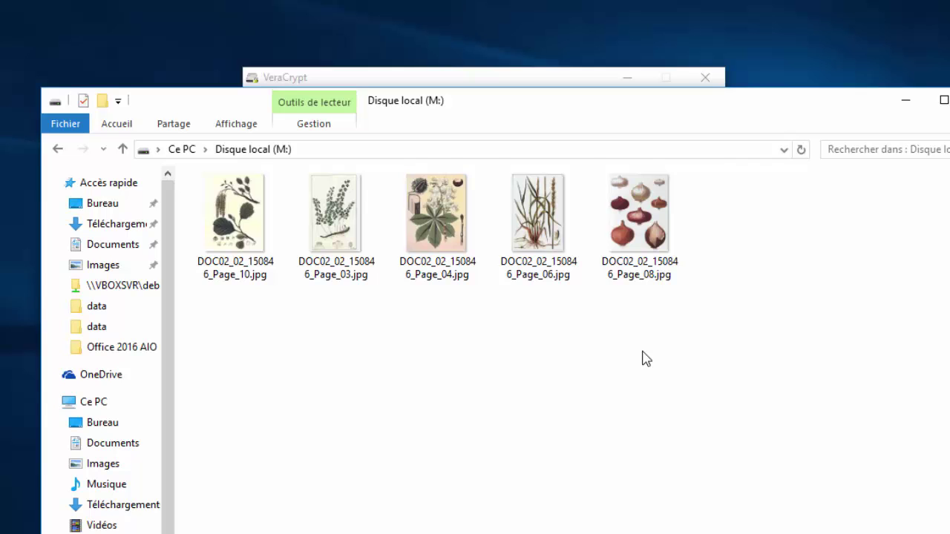
# Step: Minimize Explorer, dismount fldkjsldfkjjk.plv from drive M:, and reselect the M: row
pyautogui.click(903, 103)
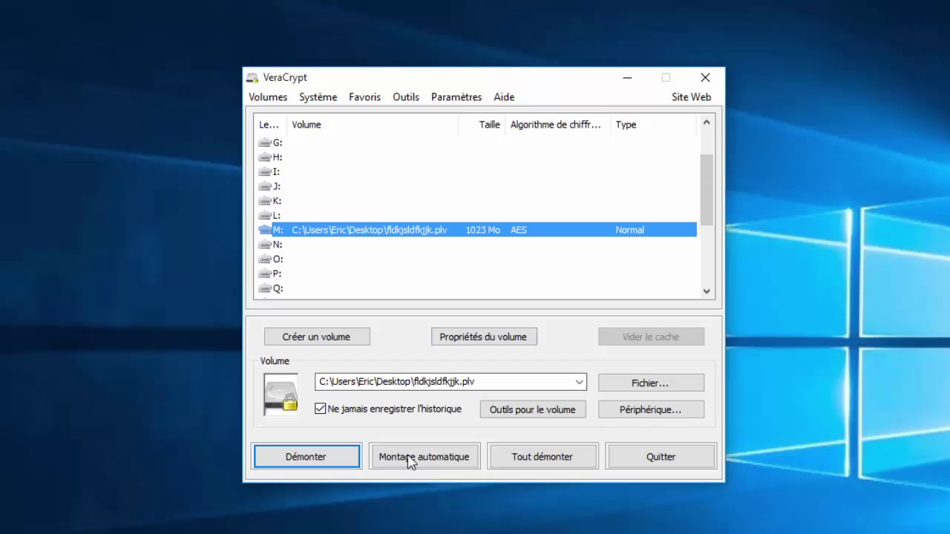
pyautogui.click(329, 466)
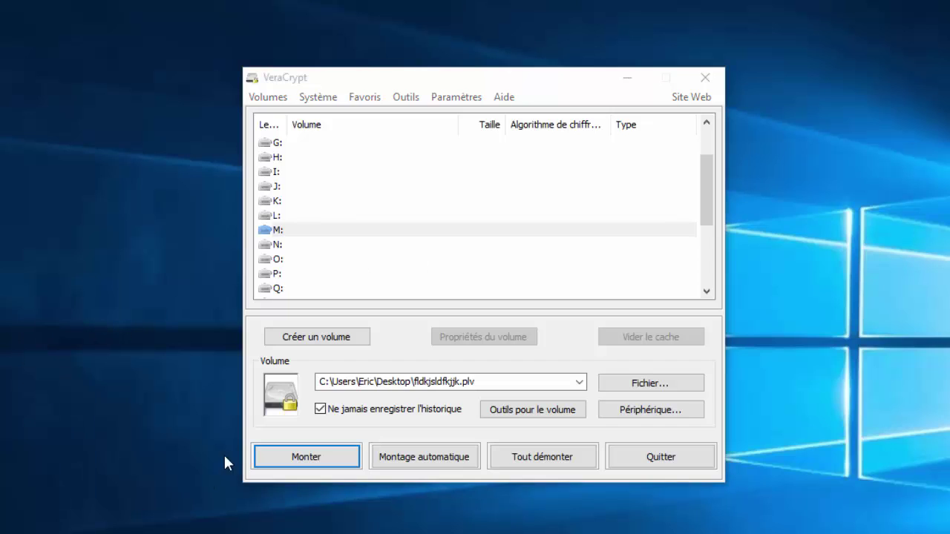
pyautogui.click(333, 232)
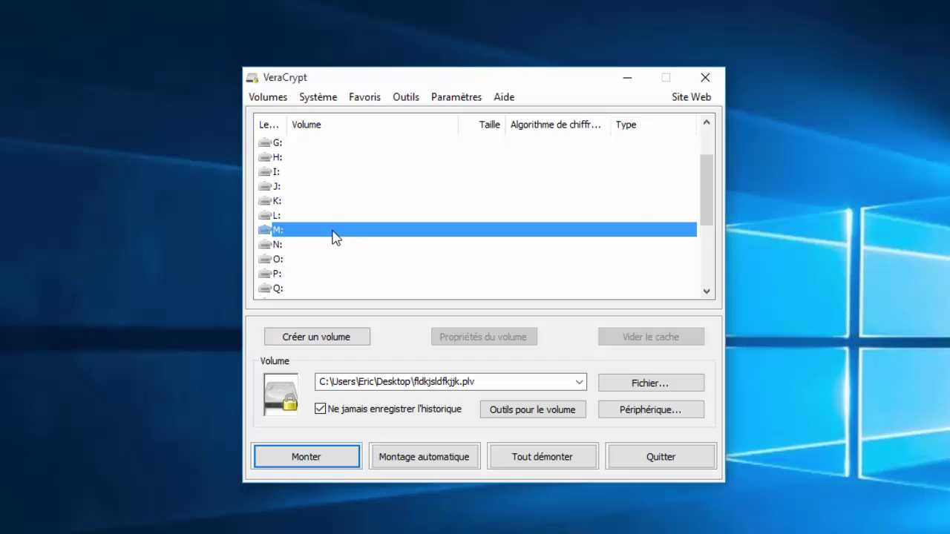
# Step: Start a new encrypted file container as a hidden VeraCrypt volume in normal mode
pyautogui.click(266, 98)
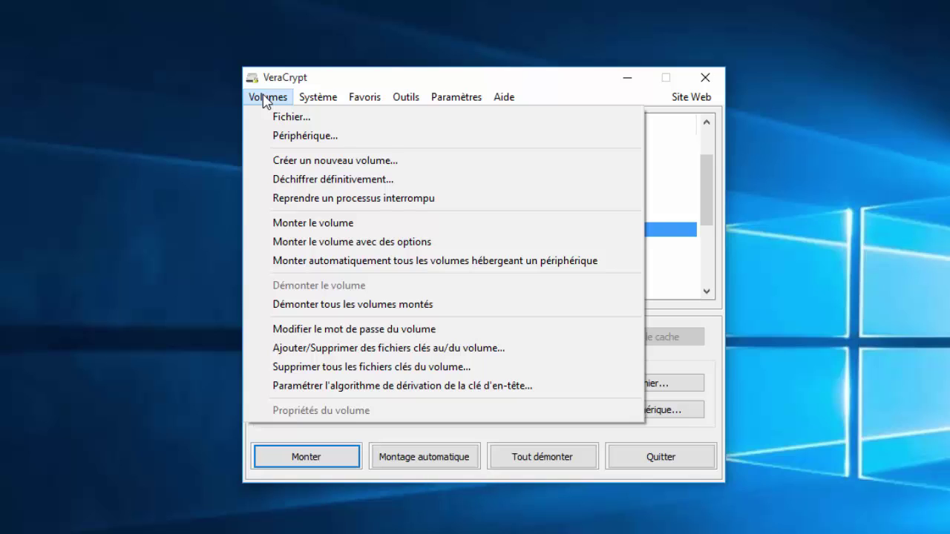
pyautogui.click(288, 160)
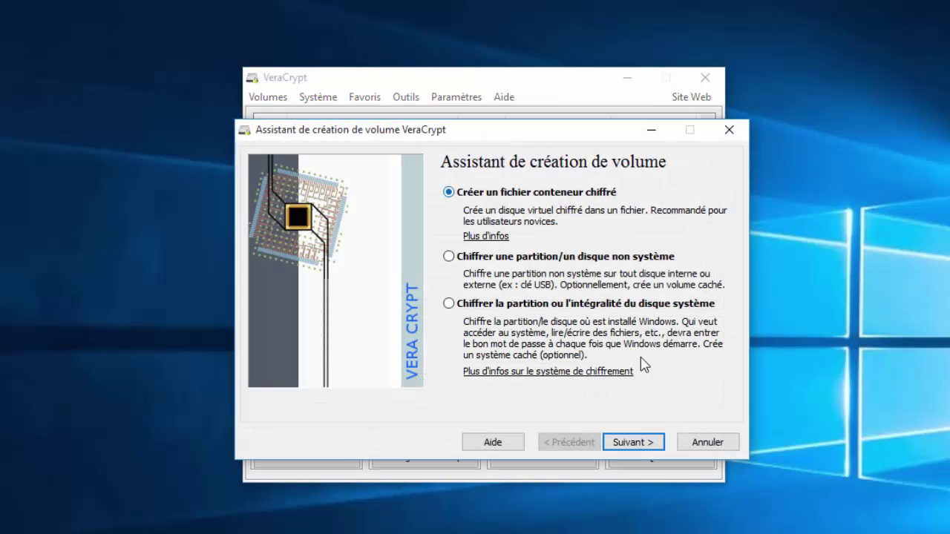
pyautogui.click(656, 443)
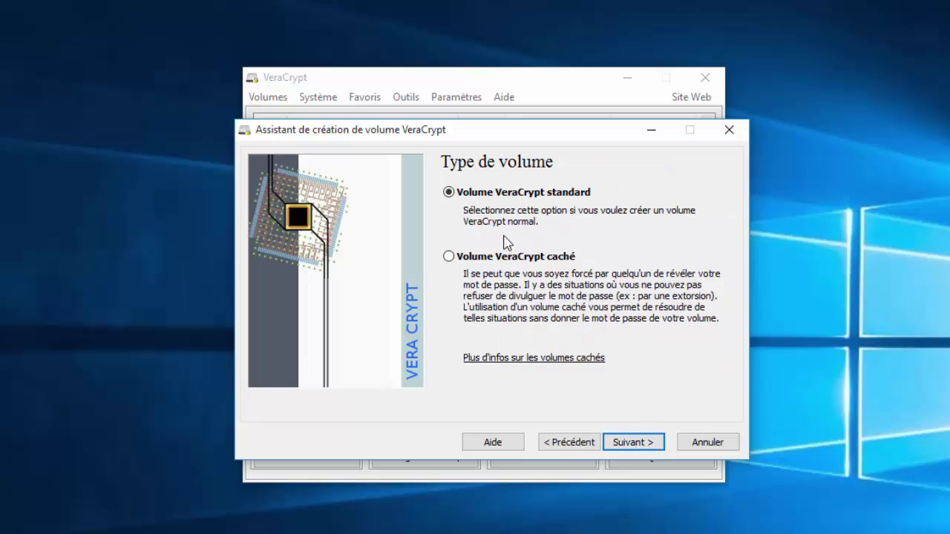
pyautogui.click(475, 264)
pyautogui.click(635, 442)
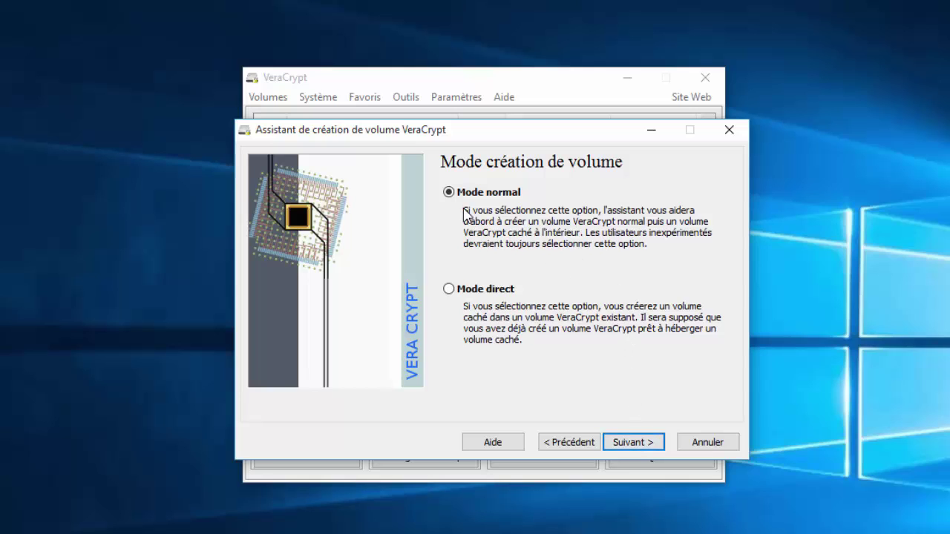
pyautogui.click(628, 444)
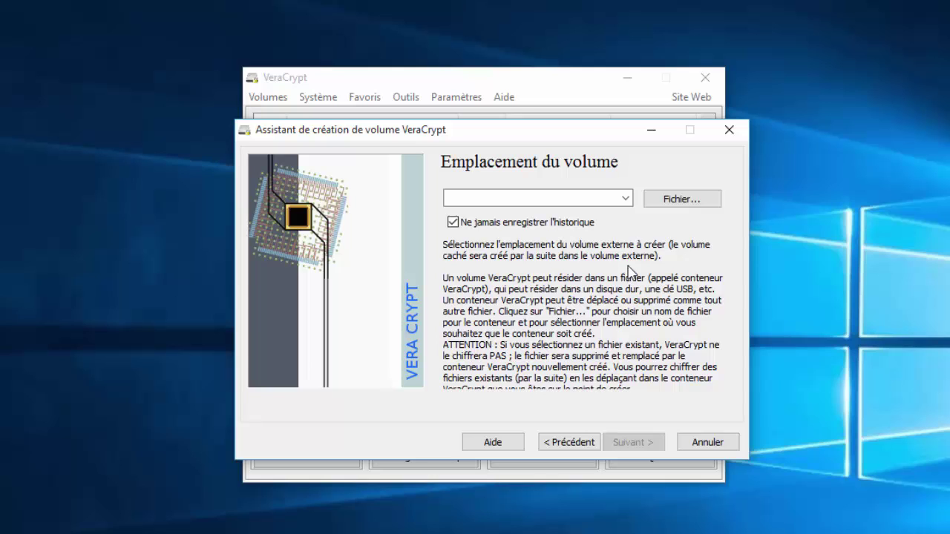
# Step: Save the container as dsgfdgfsdf.pls on the Bureau and continue to the outer volume
pyautogui.click(690, 201)
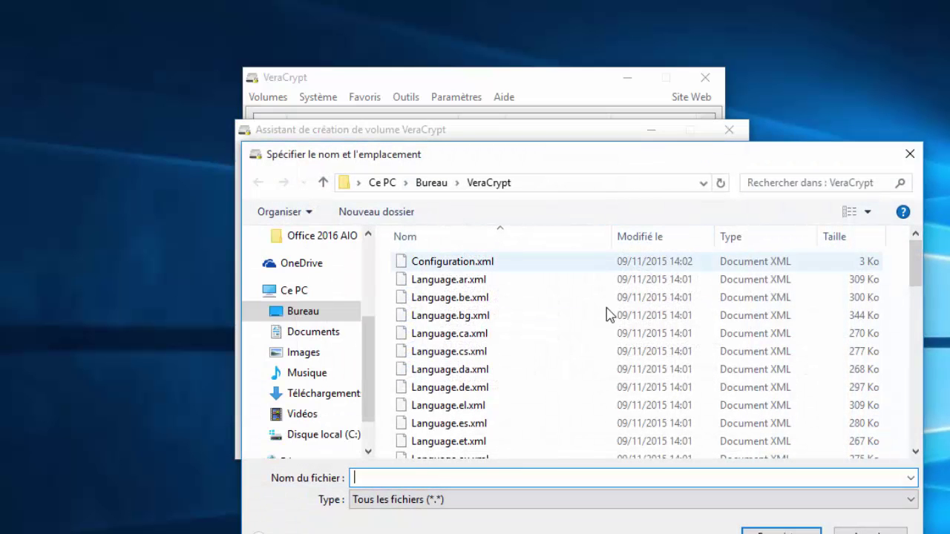
pyautogui.scroll(3, 356, 311)
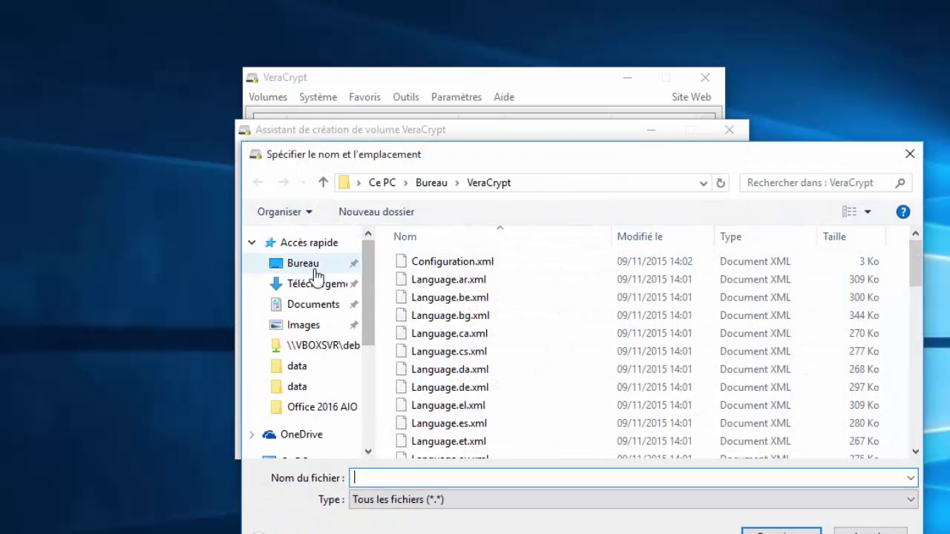
pyautogui.click(305, 262)
pyautogui.click(458, 477)
pyautogui.write('dsgfdgfsdf')
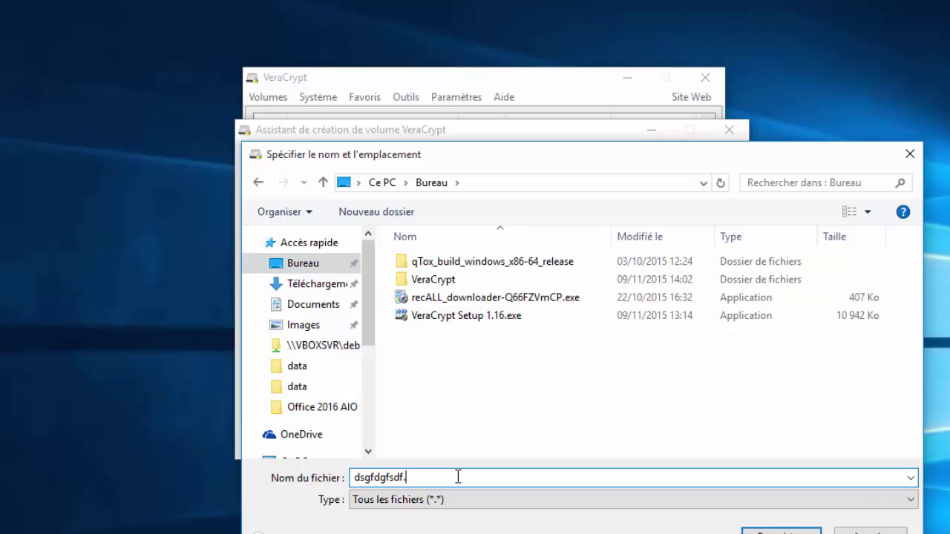
pyautogui.write('.pls')
pyautogui.press('Return')
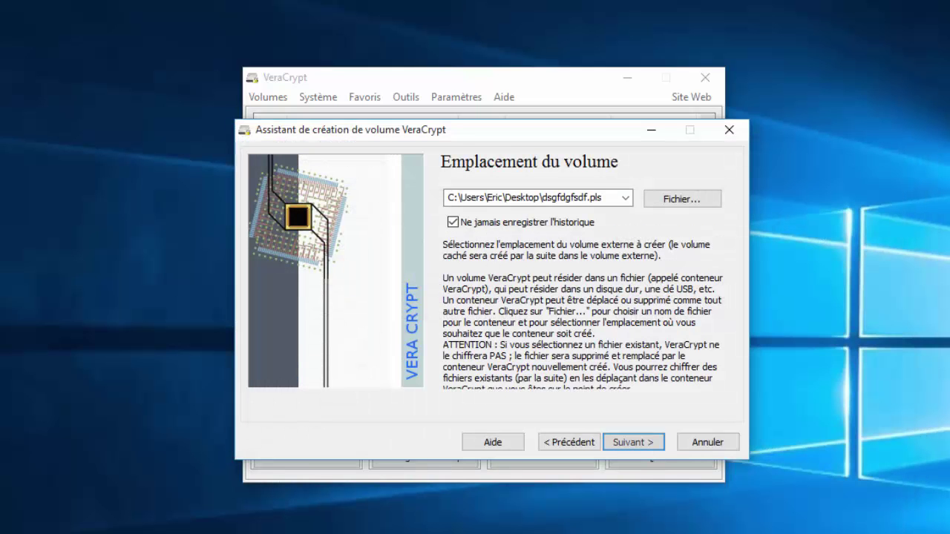
pyautogui.click(633, 442)
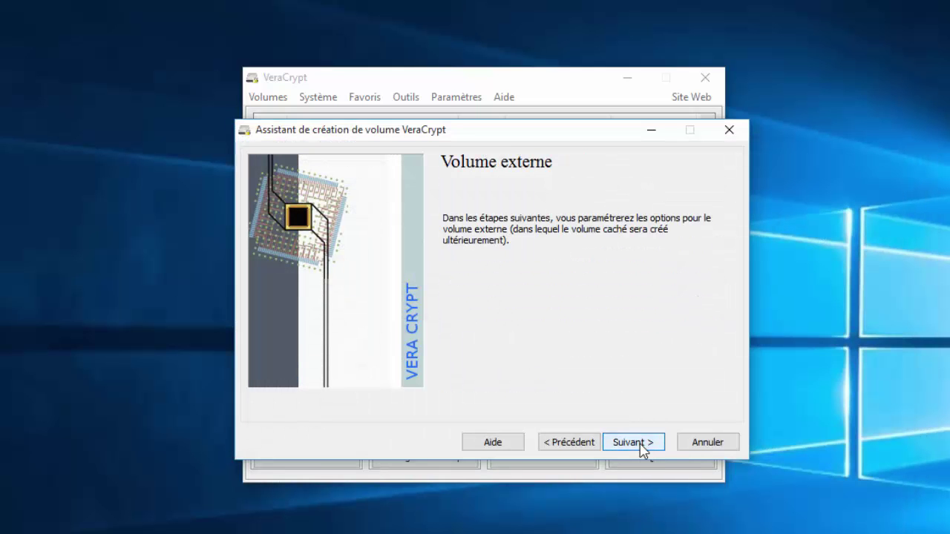
# Step: Keep AES with SHA-512 for the outer volume and set its size to 1 Go
pyautogui.click(640, 444)
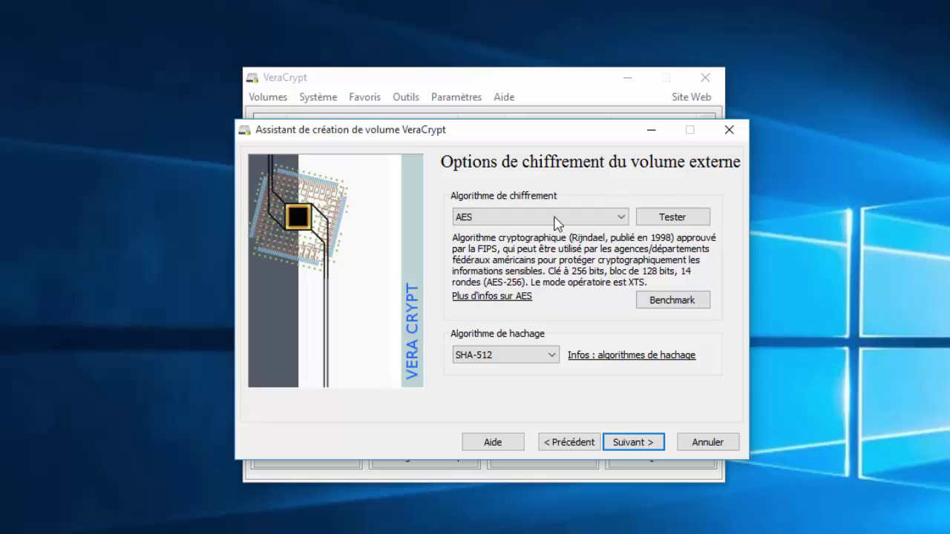
pyautogui.click(629, 443)
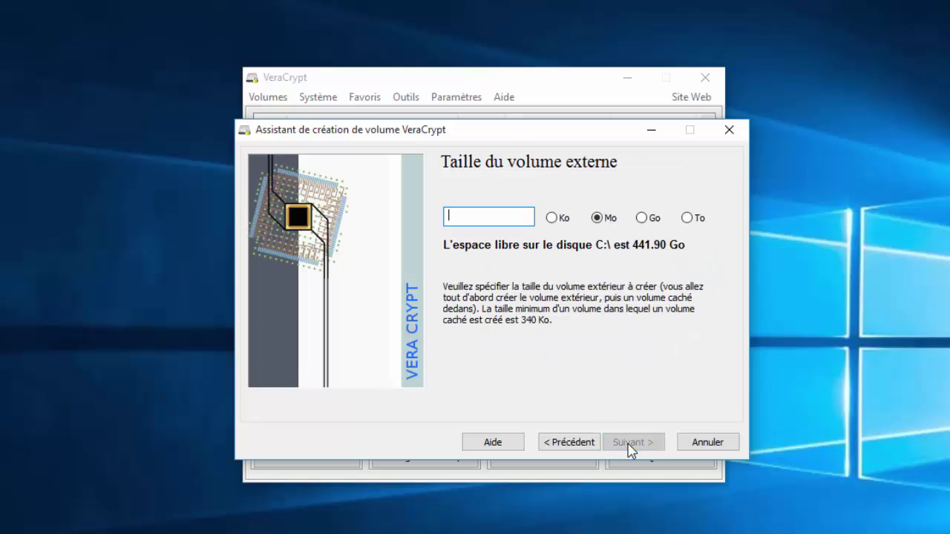
pyautogui.click(641, 217)
pyautogui.click(527, 217)
pyautogui.write('1')
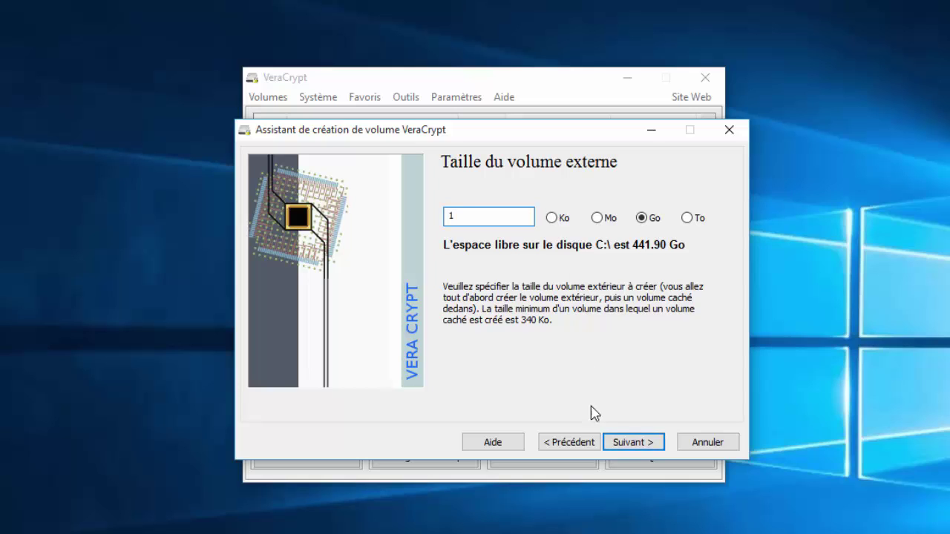
pyautogui.click(633, 442)
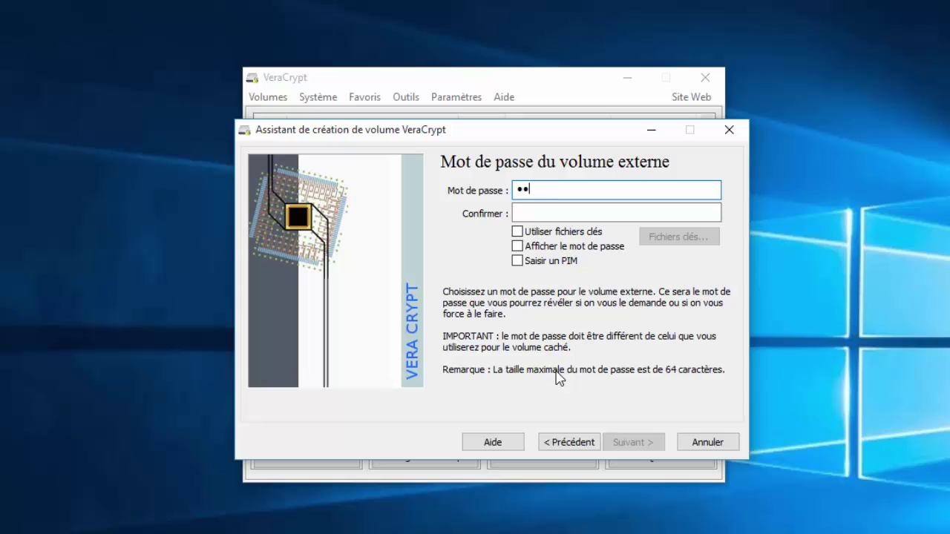
# Step: Type the outer volume password and its confirmation
pyautogui.write('*********************')
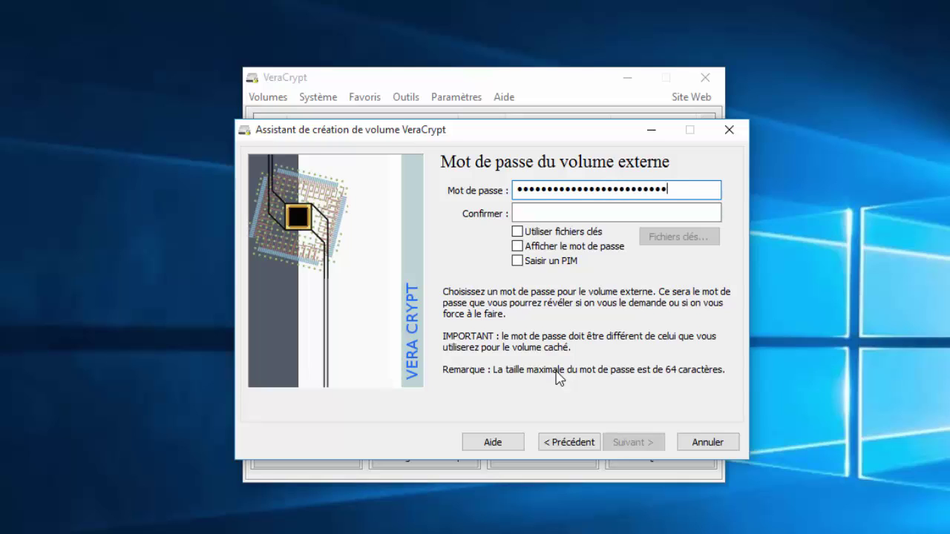
pyautogui.write('**')
pyautogui.press('Tab')
pyautogui.write('******')
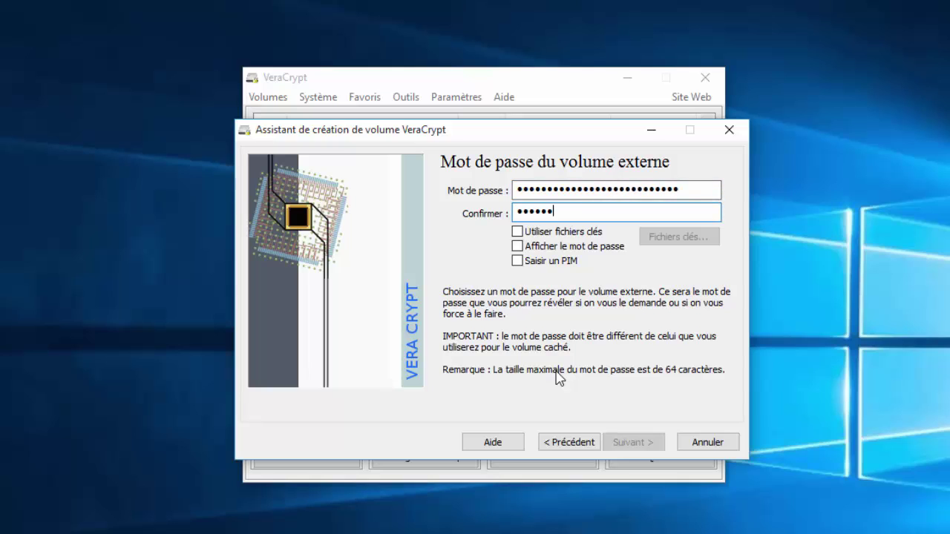
pyautogui.write('******************')
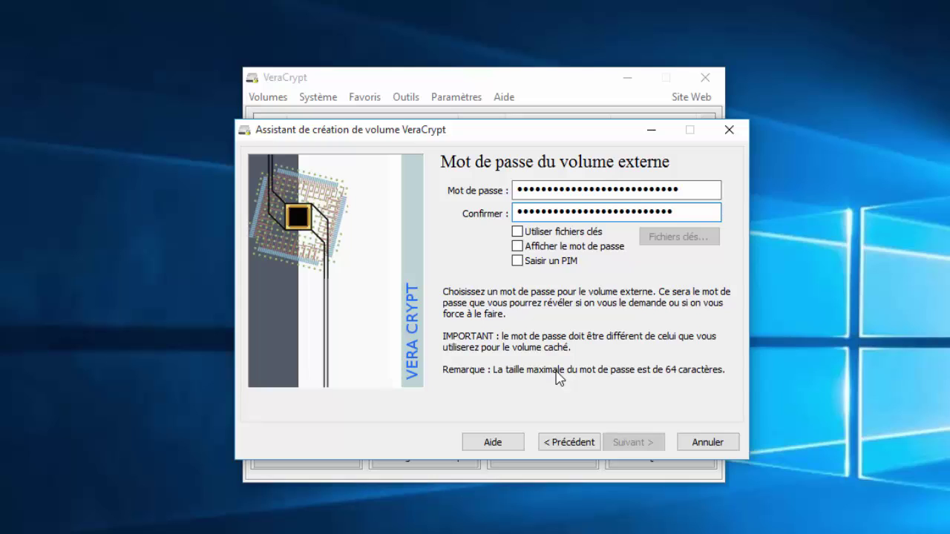
pyautogui.write('**')
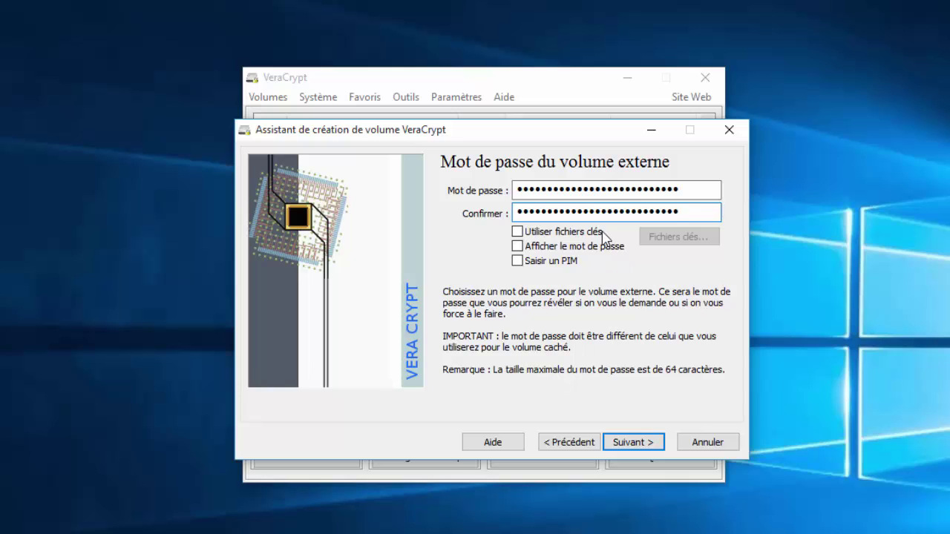
# Step: Format the outer volume, creating and mounting it as drive Z:
pyautogui.click(647, 443)
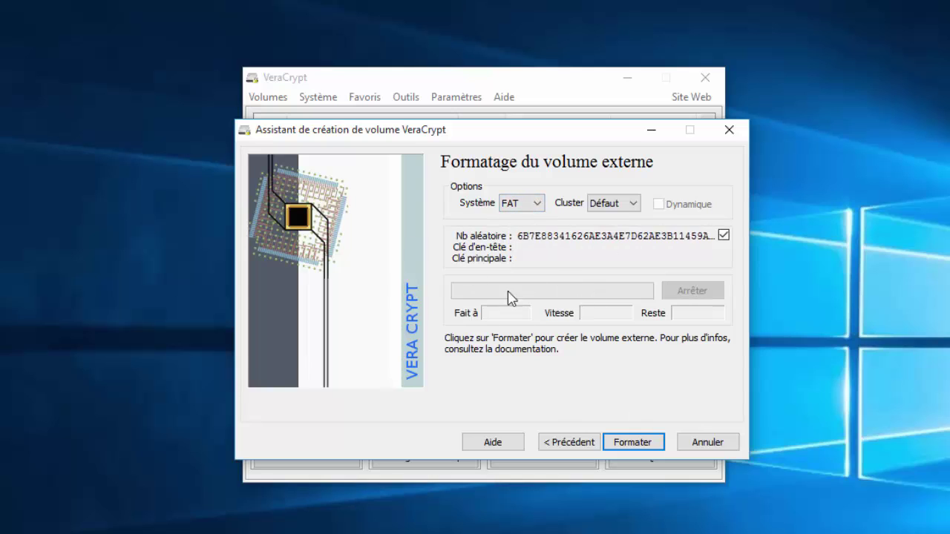
pyautogui.click(630, 443)
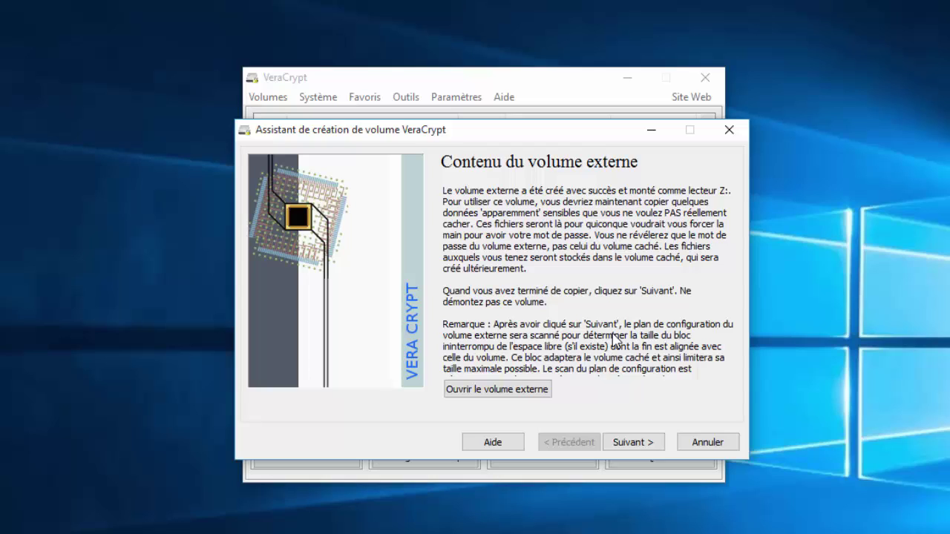
# Step: Open drive Z: and copy the plant images Page_03 through Page_16 from Images
pyautogui.click(501, 389)
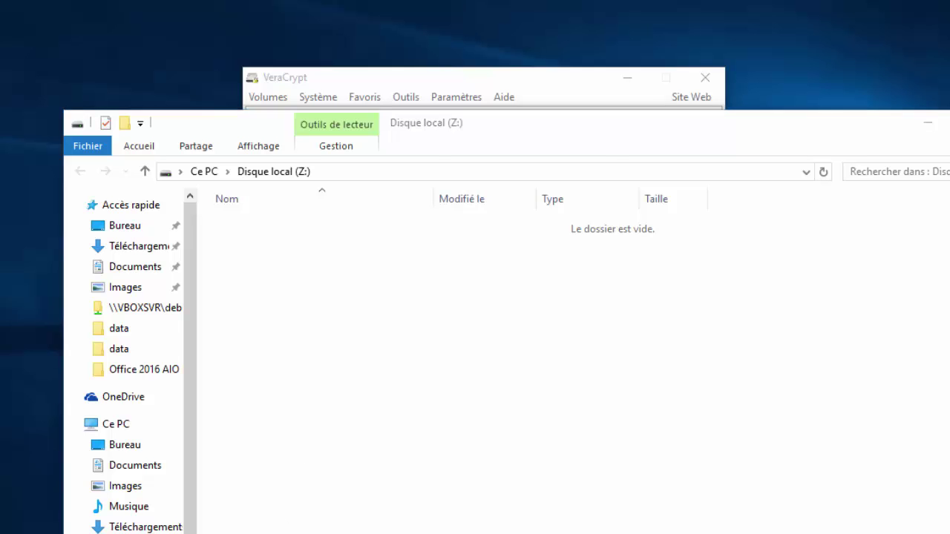
pyautogui.hotkey('alt', 'F4')
pyautogui.press('Return')
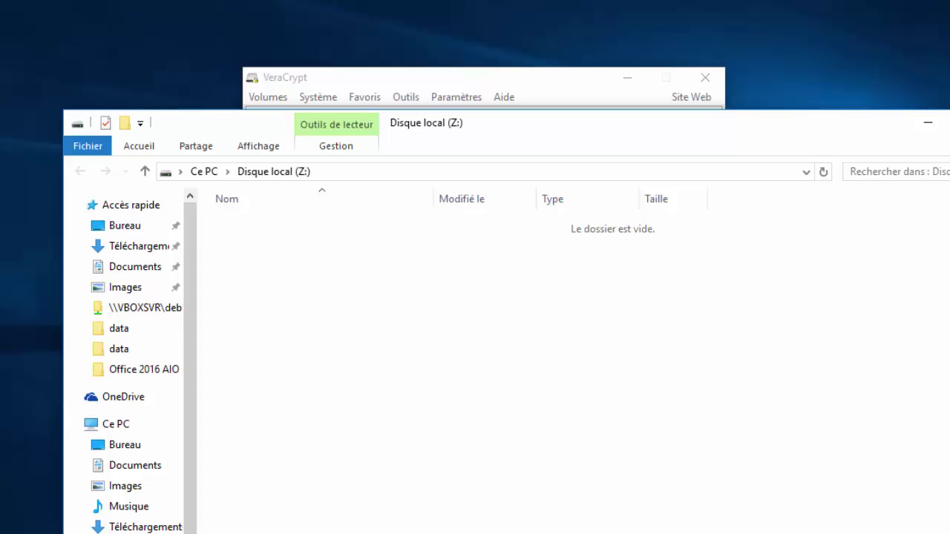
pyautogui.click(148, 490)
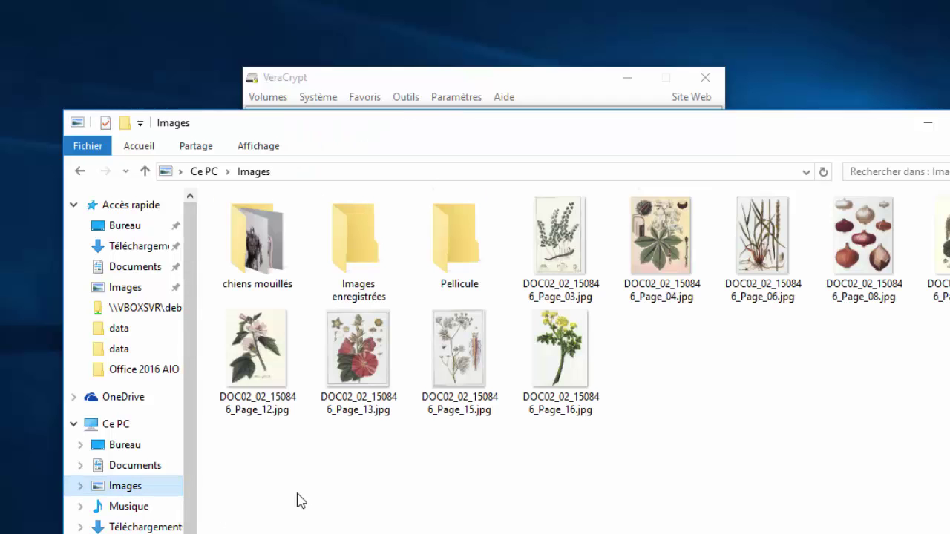
pyautogui.click(601, 276)
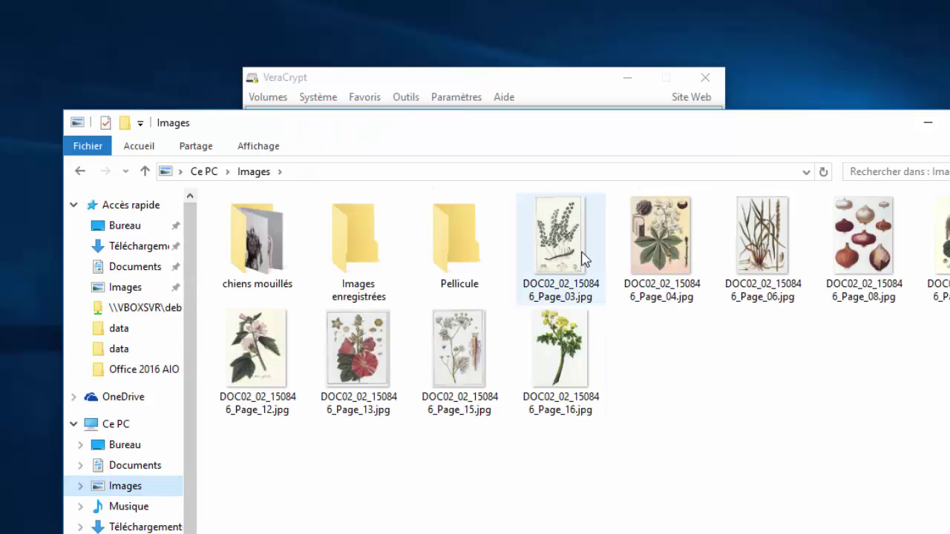
pyautogui.keyDown('shift'); pyautogui.click(569, 368); pyautogui.keyUp('shift')
pyautogui.rightClick(568, 366)
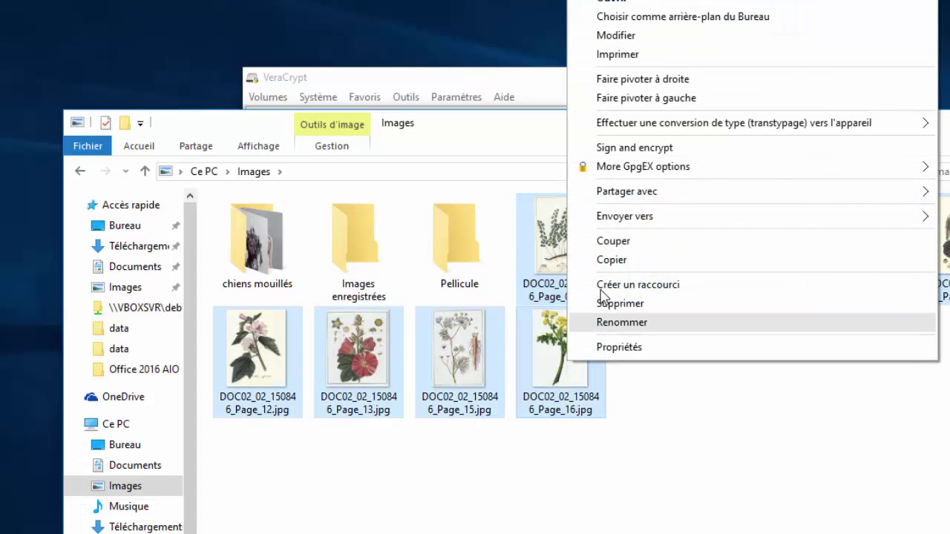
pyautogui.click(610, 261)
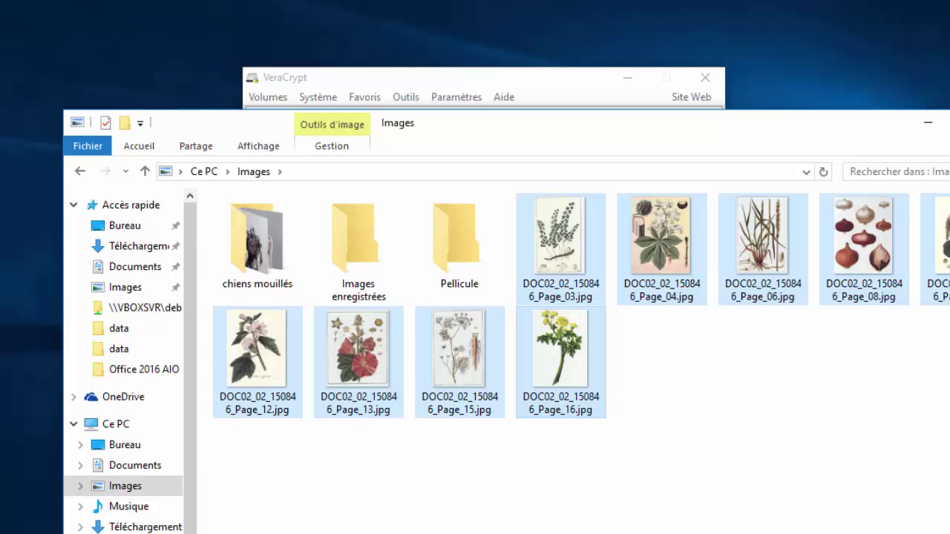
# Step: Paste the nine plant images into drive Z: and deselect them
pyautogui.click(126, 531)
pyautogui.rightClick(387, 329)
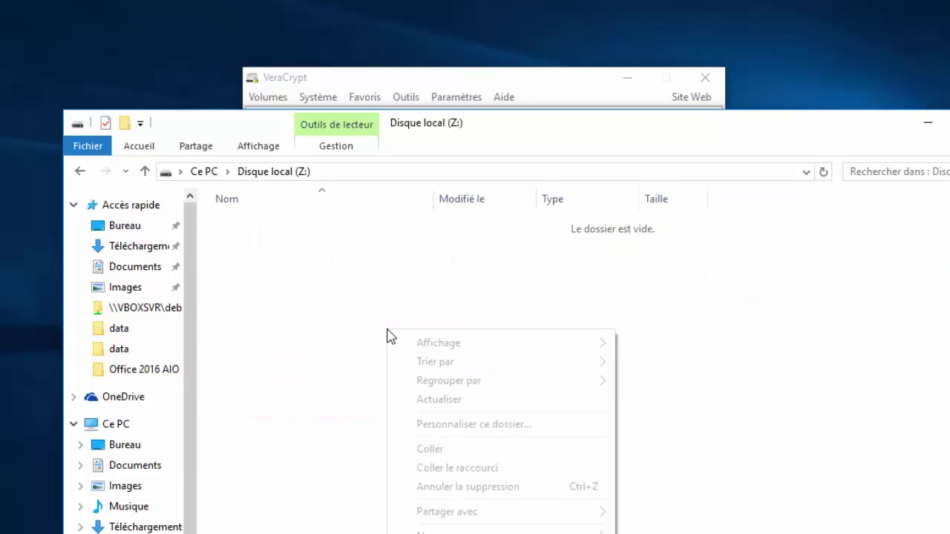
pyautogui.click(440, 451)
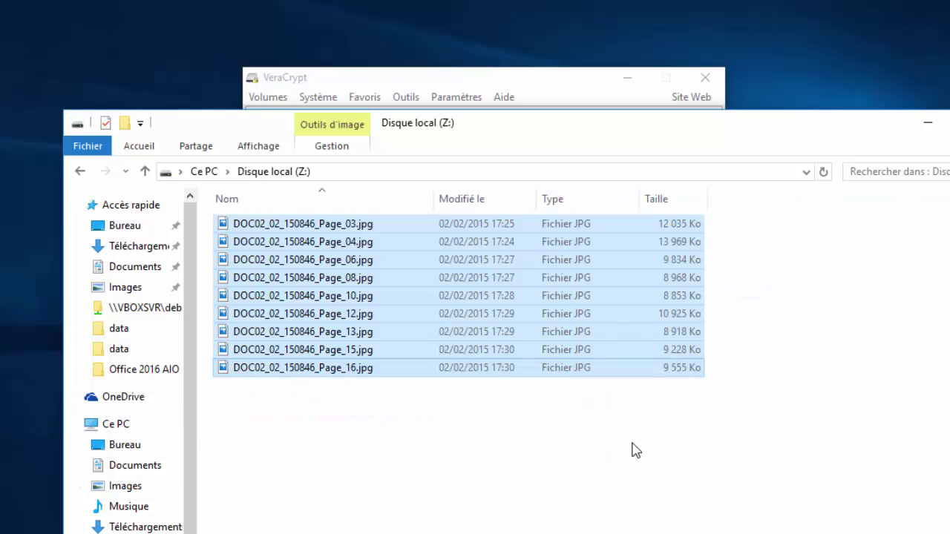
pyautogui.click(635, 450)
# Step: Switch the Z: file view to large icons, then minimize Explorer
pyautogui.click(251, 146)
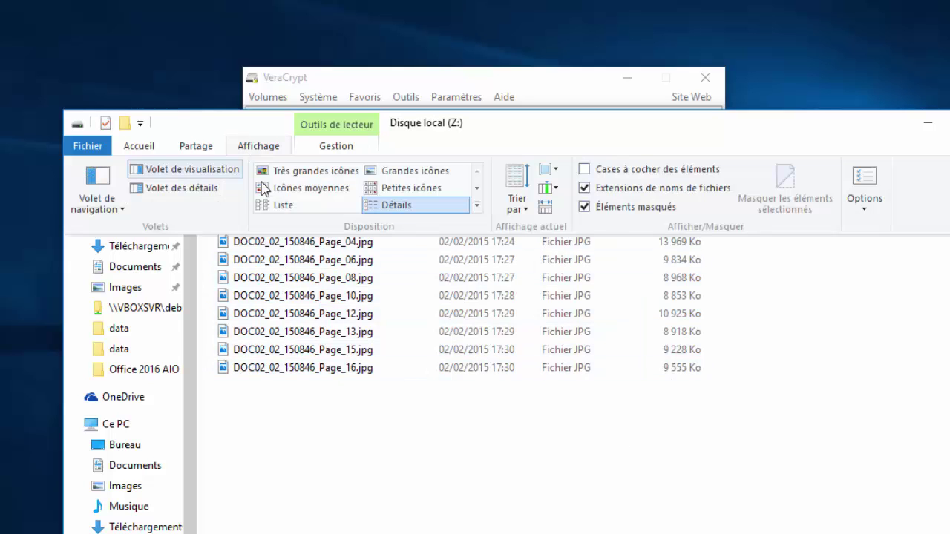
pyautogui.click(310, 190)
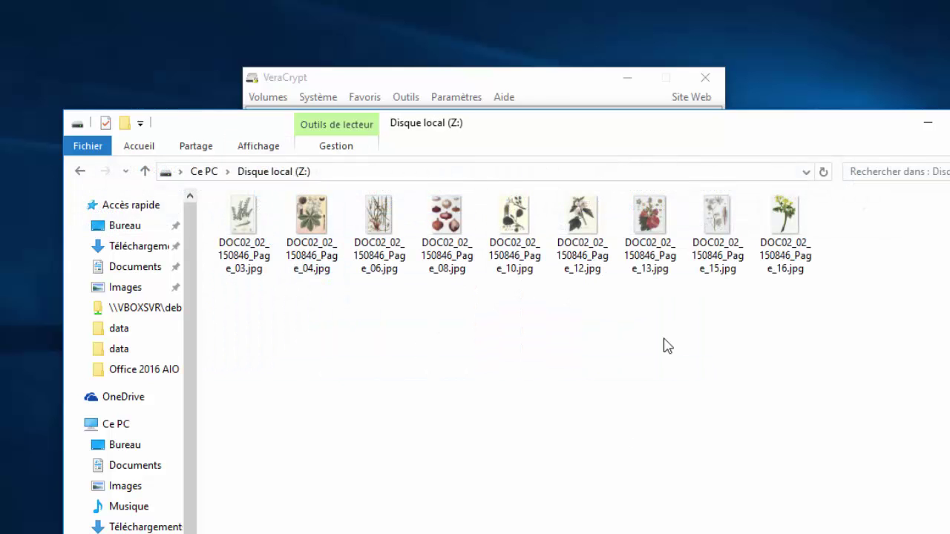
pyautogui.click(262, 151)
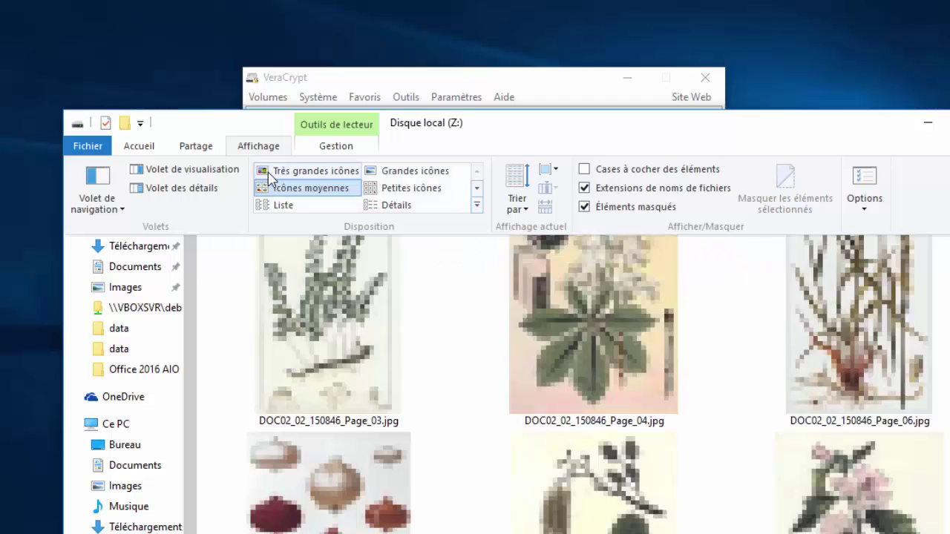
pyautogui.click(265, 170)
pyautogui.click(260, 147)
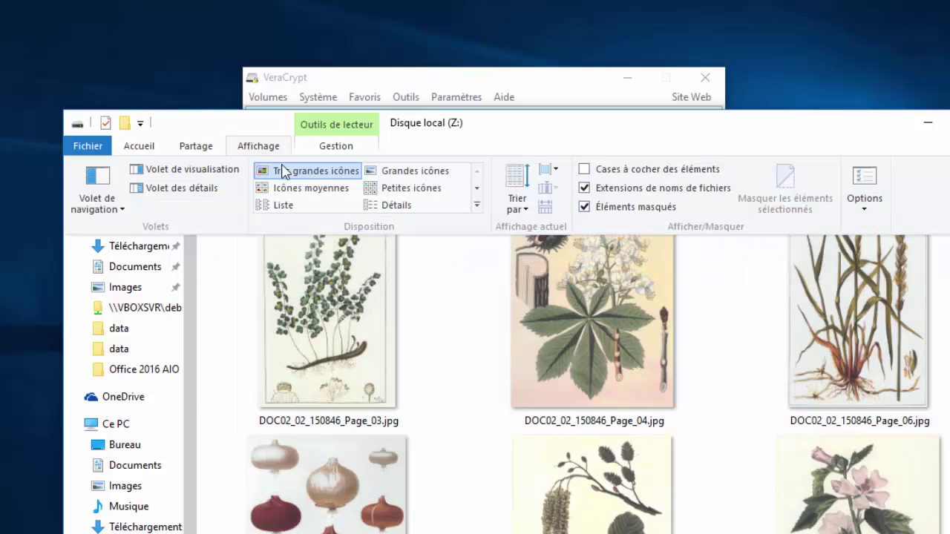
pyautogui.click(379, 178)
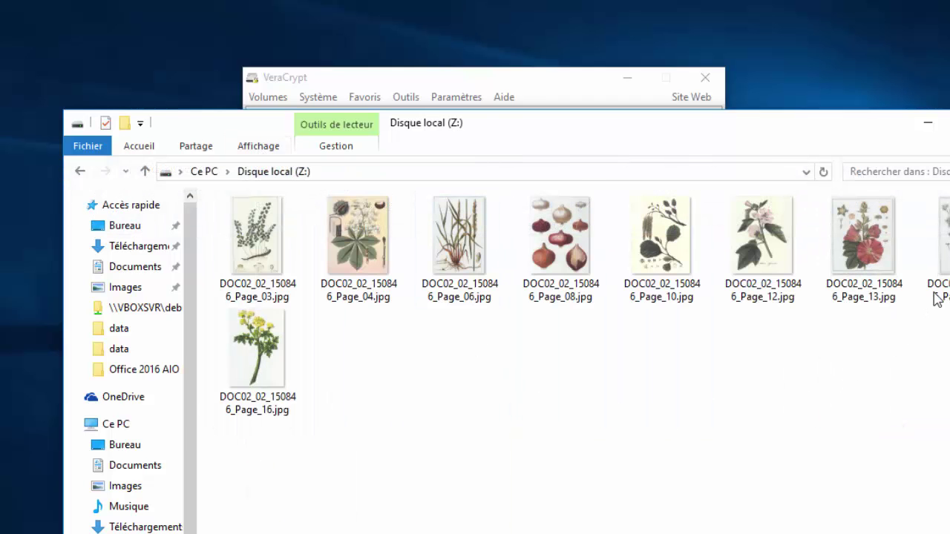
pyautogui.click(927, 122)
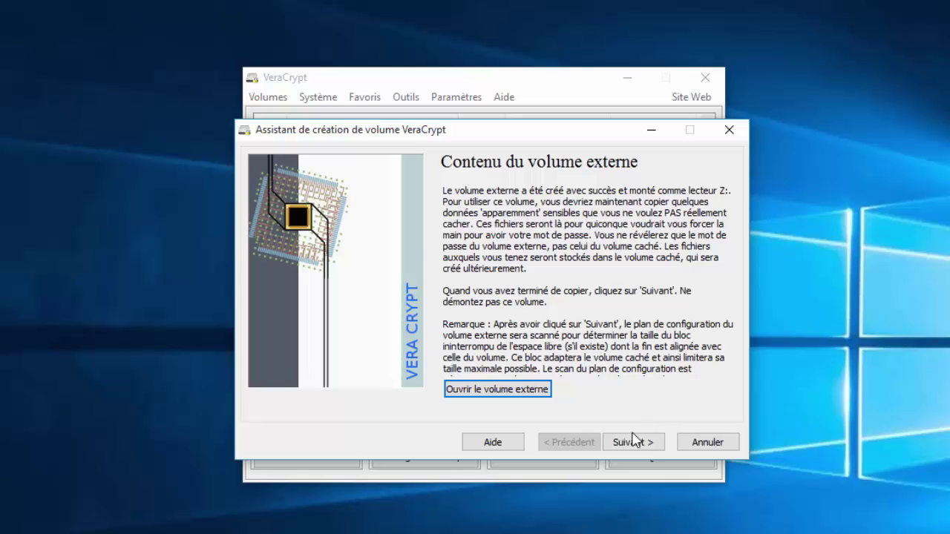
# Step: Advance to the hidden volume, keep AES/SHA-512, and enter a 900 Mo size
pyautogui.click(632, 443)
pyautogui.click(633, 443)
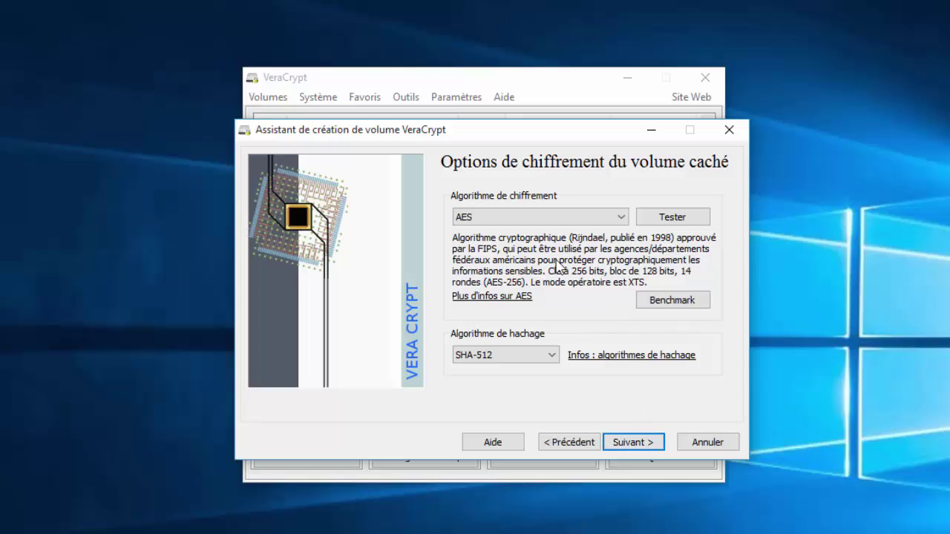
pyautogui.click(647, 441)
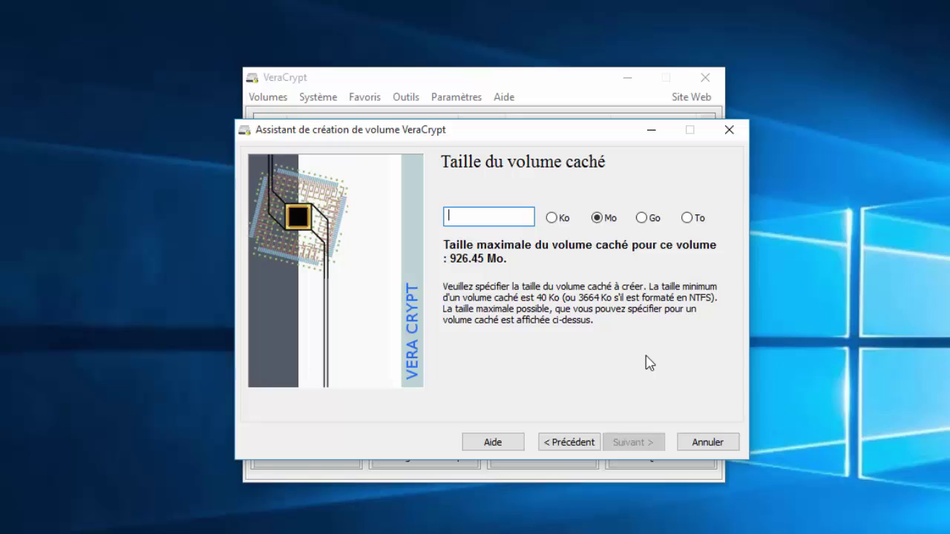
pyautogui.write('900')
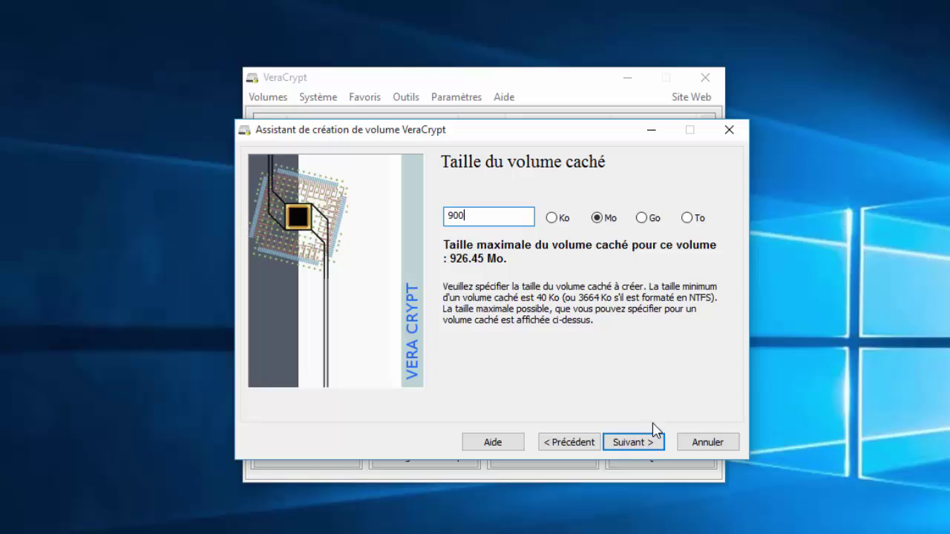
# Step: Confirm the 900 Mo size warning, set and confirm the hidden volume password
pyautogui.click(656, 445)
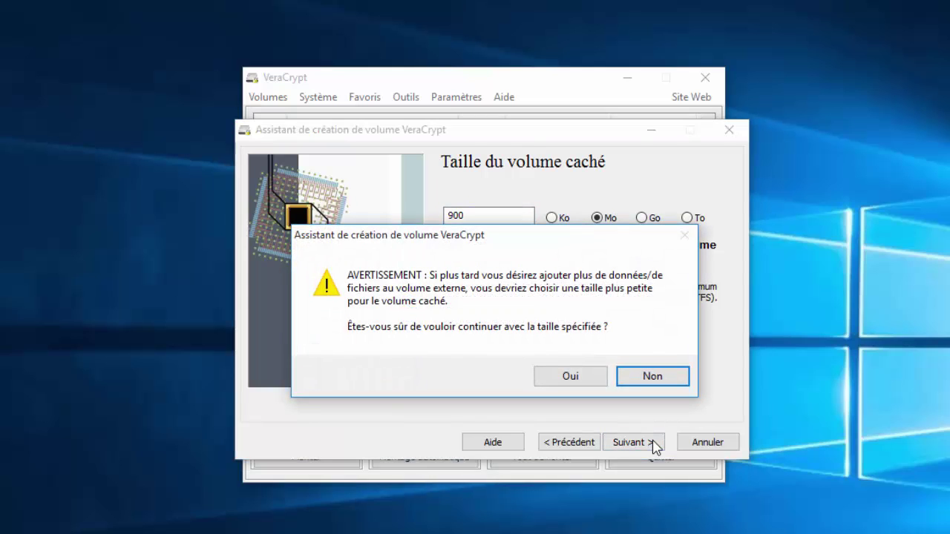
pyautogui.click(583, 379)
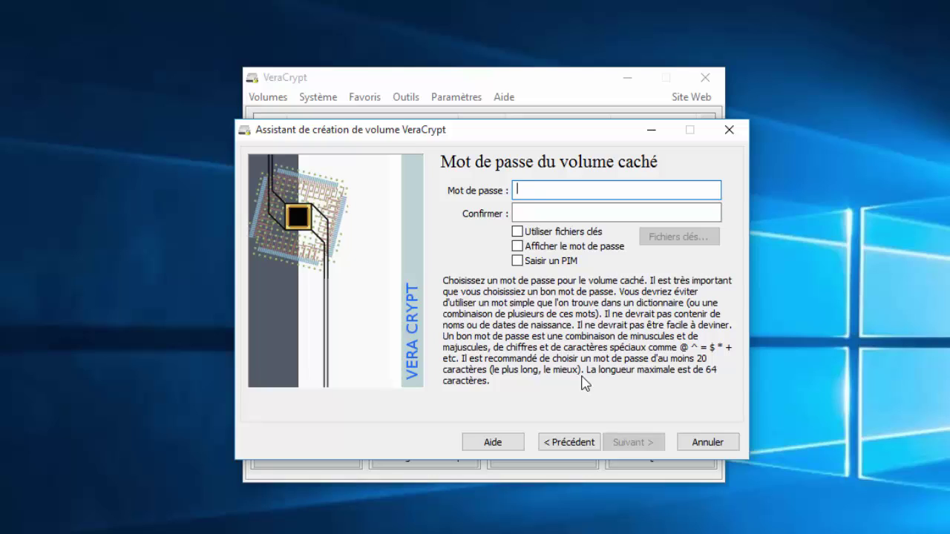
pyautogui.write('●●●●●●●●●●●●●●●●●●●●●●●●')
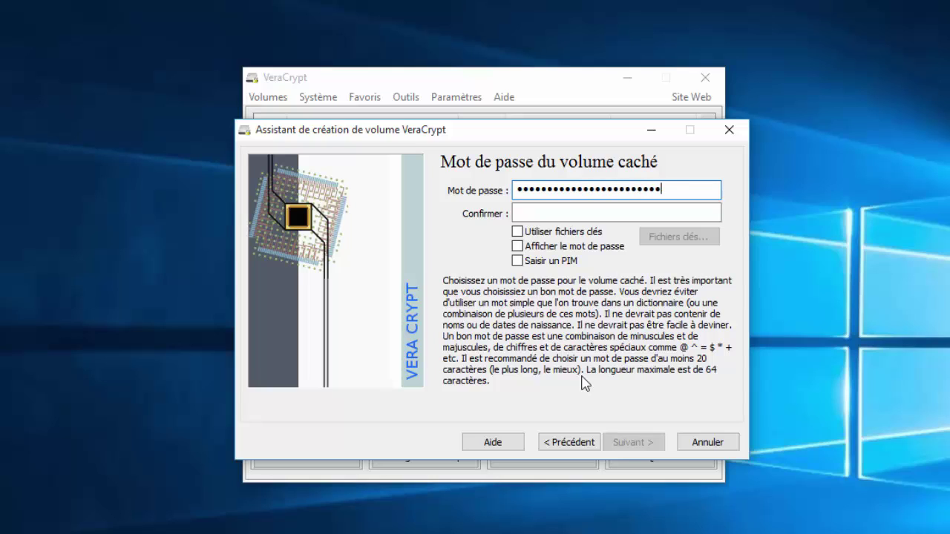
pyautogui.write('●●●●')
pyautogui.press('Tab')
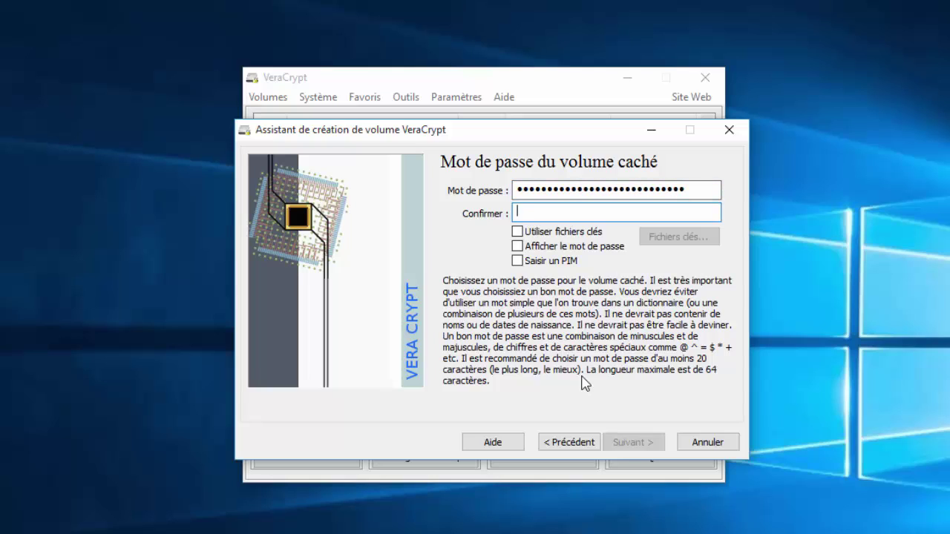
pyautogui.write('●●●●●●●●●●●●●●●●●●●●●●●●●●●')
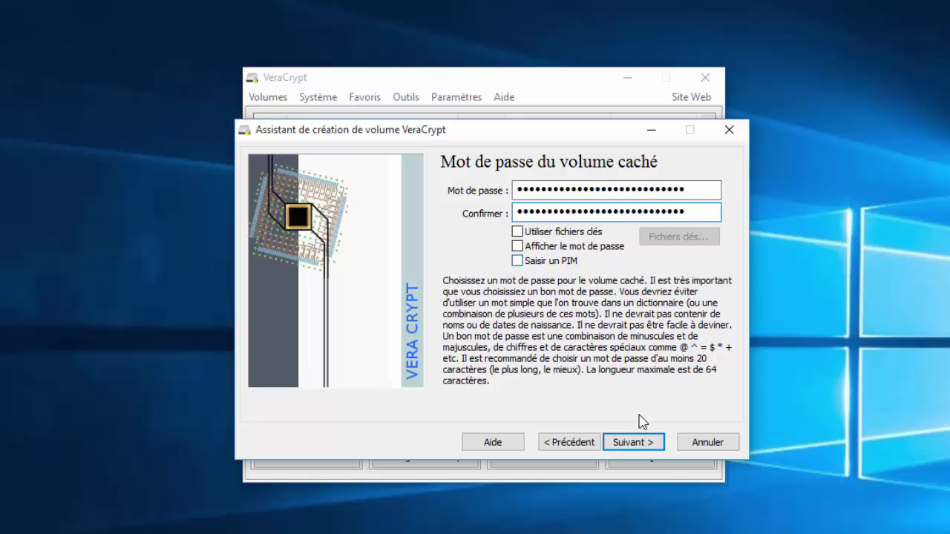
pyautogui.click(635, 443)
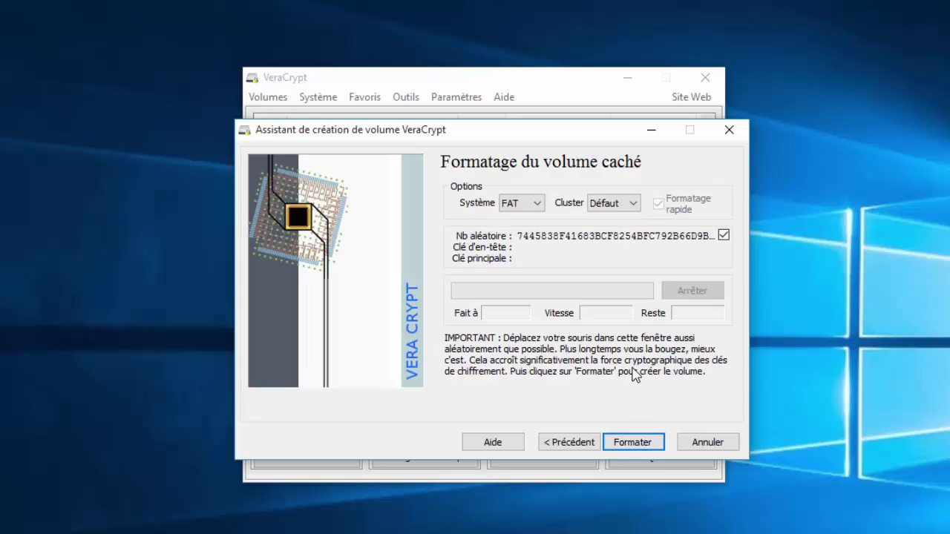
# Step: Format the hidden volume as NTFS, confirm the success message and exit the wizard
pyautogui.click(539, 205)
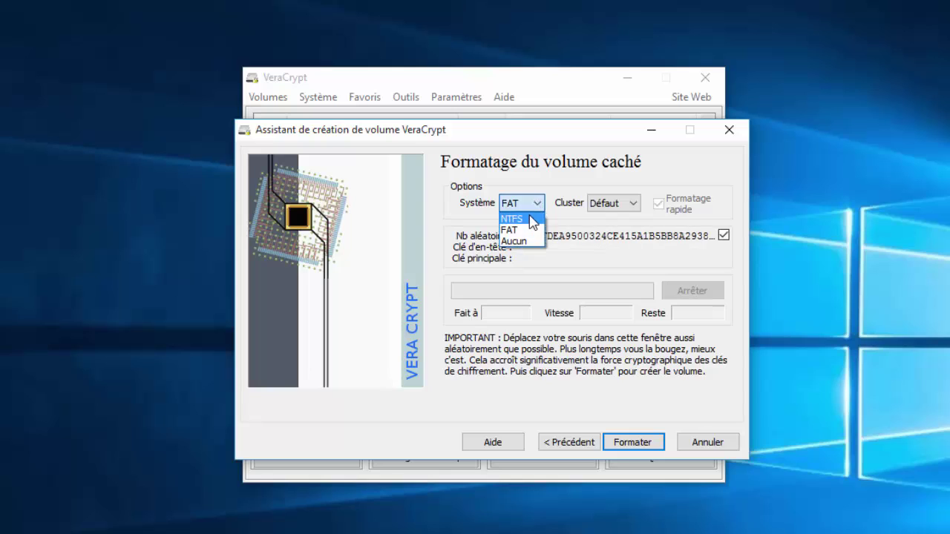
pyautogui.click(541, 211)
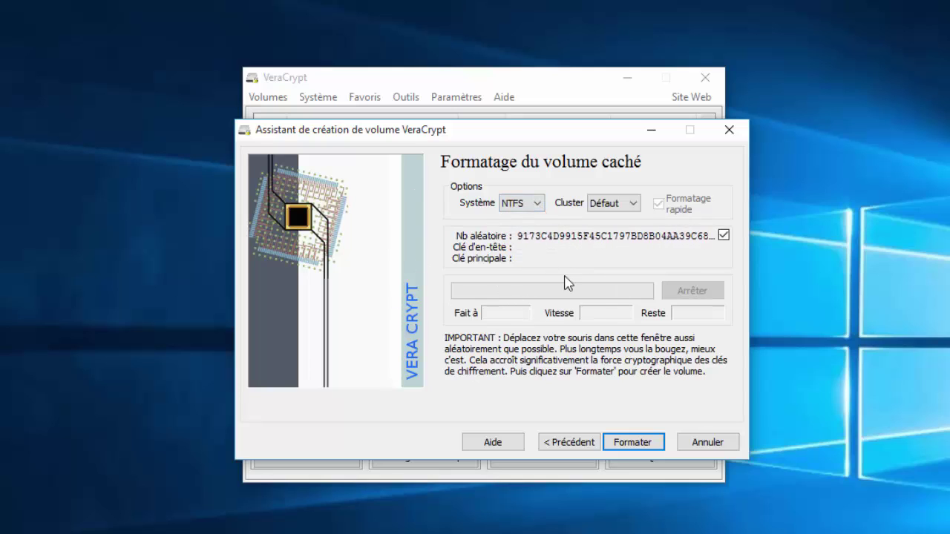
pyautogui.click(653, 443)
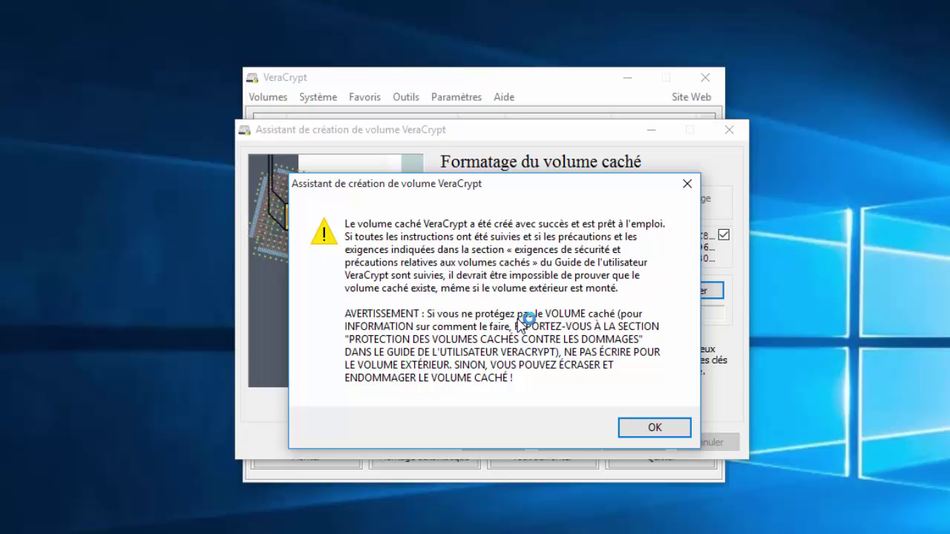
pyautogui.click(655, 428)
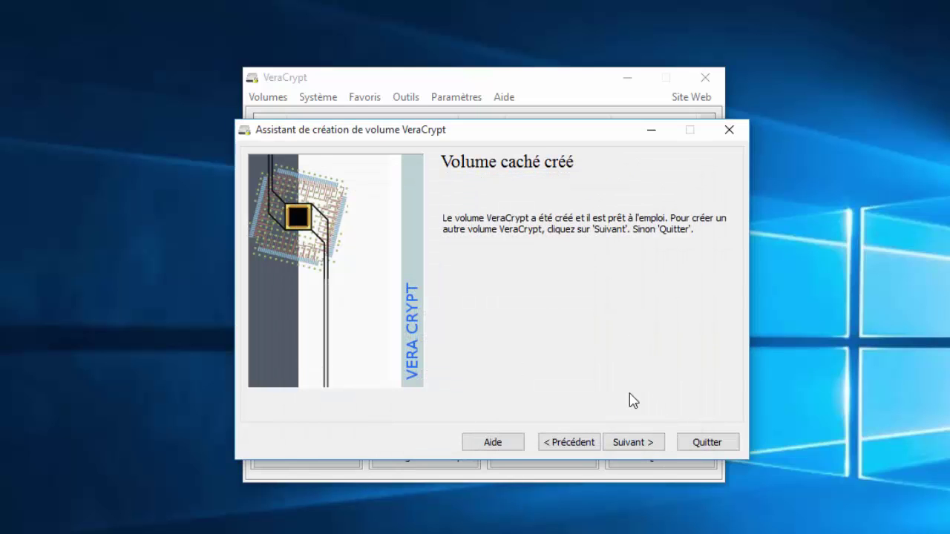
pyautogui.click(699, 443)
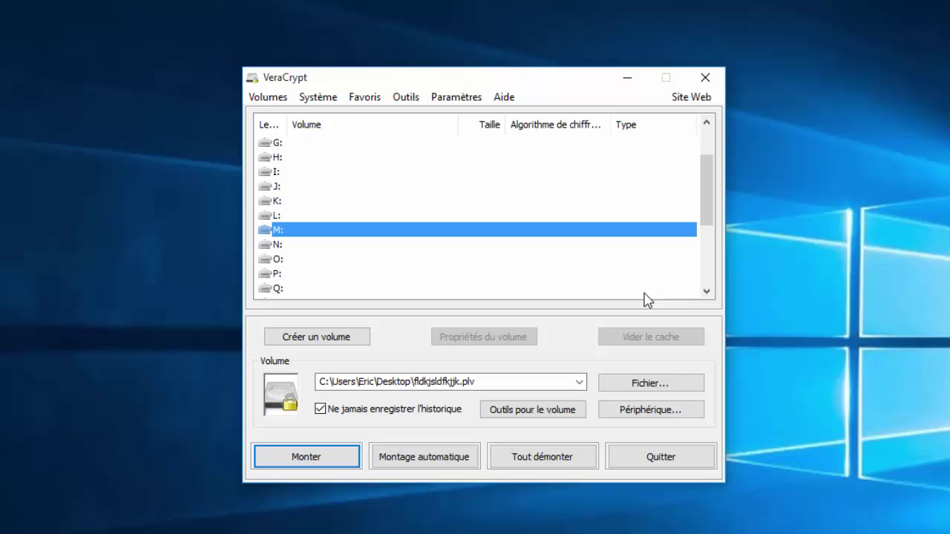
# Step: Mount dsgfdgfsdf.pls from the desktop on M: using the outer volume password
pyautogui.click(645, 381)
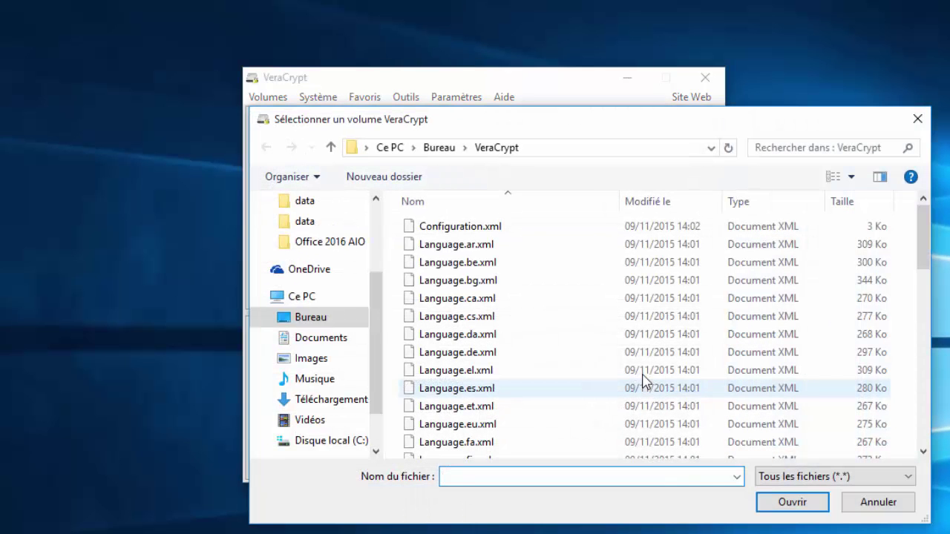
pyautogui.scroll(3, 304, 267)
pyautogui.click(311, 227)
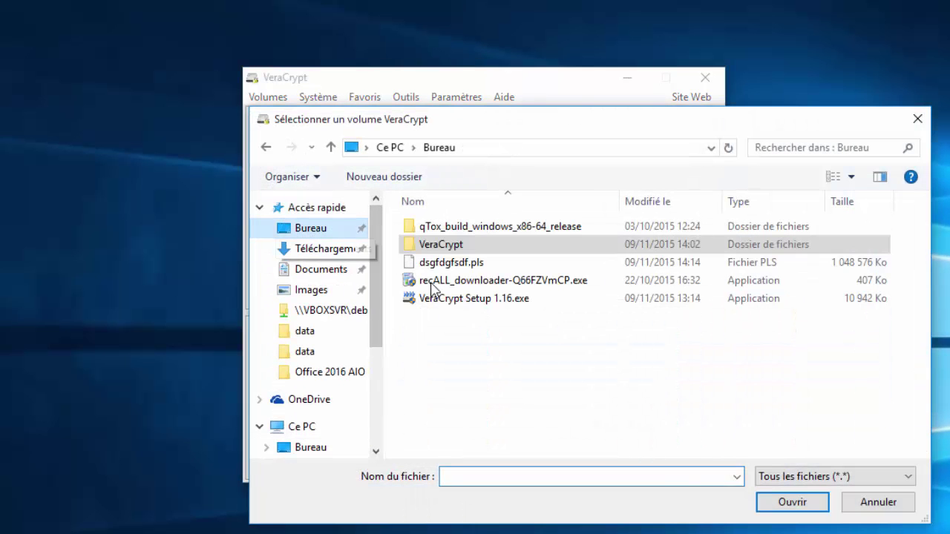
pyautogui.doubleClick(456, 263)
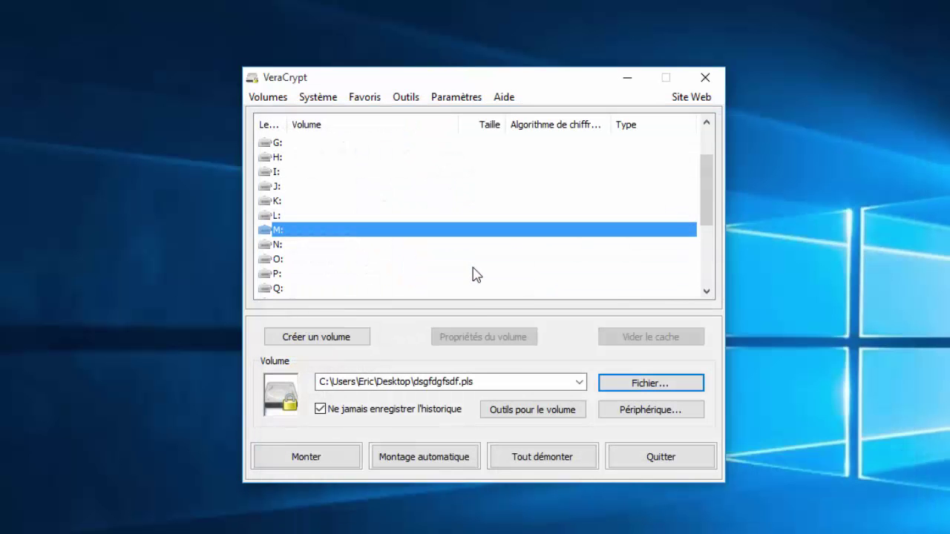
pyautogui.click(332, 457)
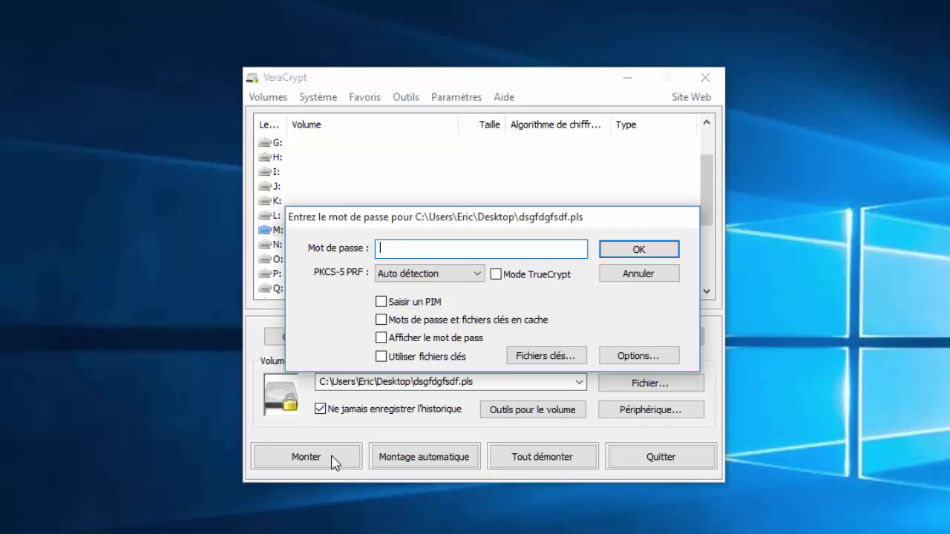
pyautogui.write('***********************')
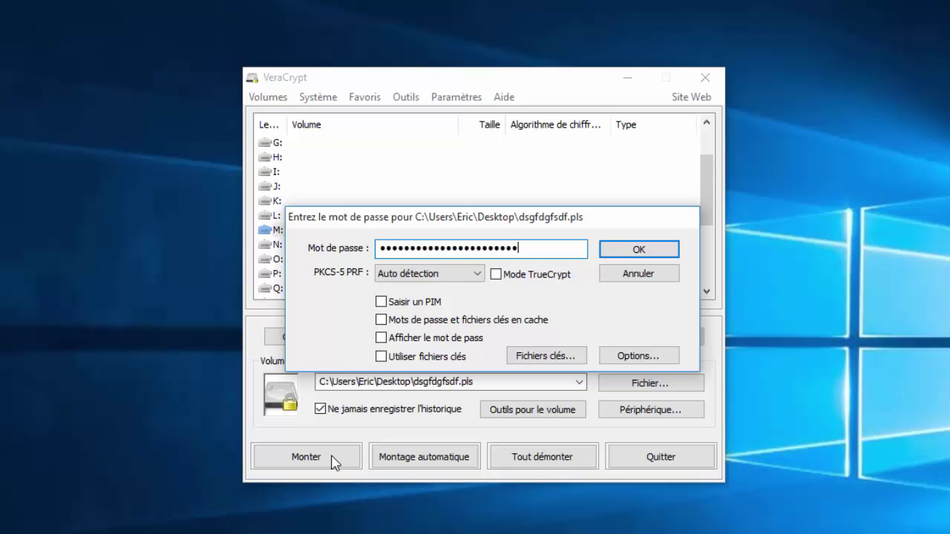
pyautogui.write('****')
pyautogui.press('Return')
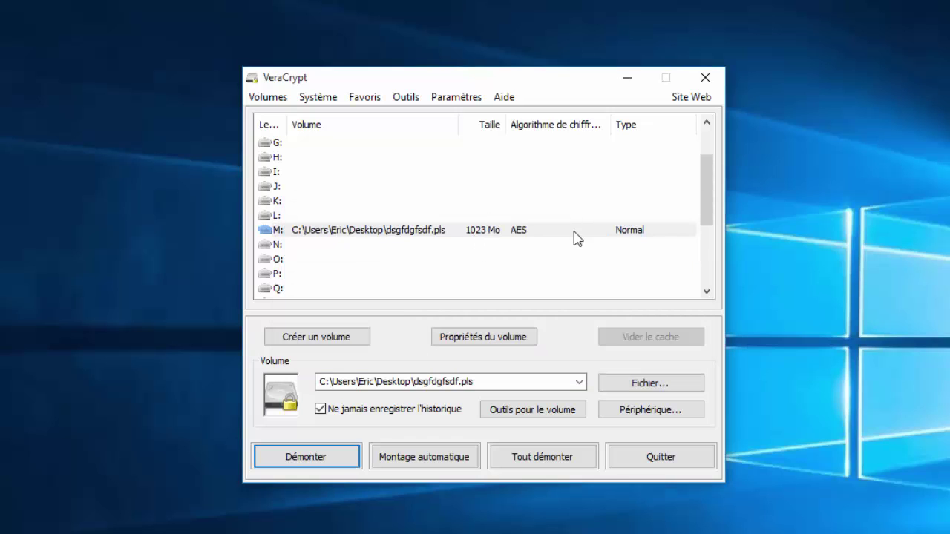
# Step: Browse the plant images on M:, then dismount the volume and reselect drive M:
pyautogui.doubleClick(467, 236)
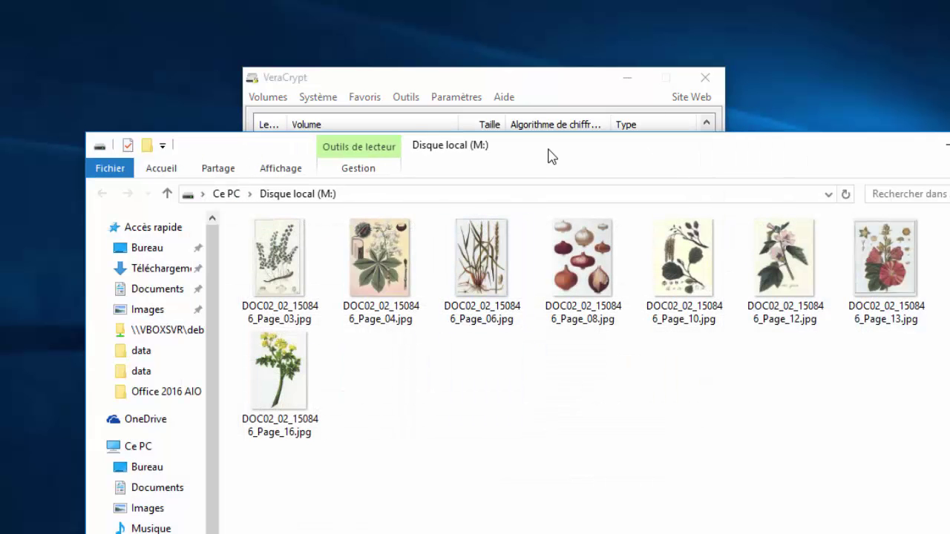
pyautogui.moveTo(549, 154); pyautogui.dragTo(529, 109)
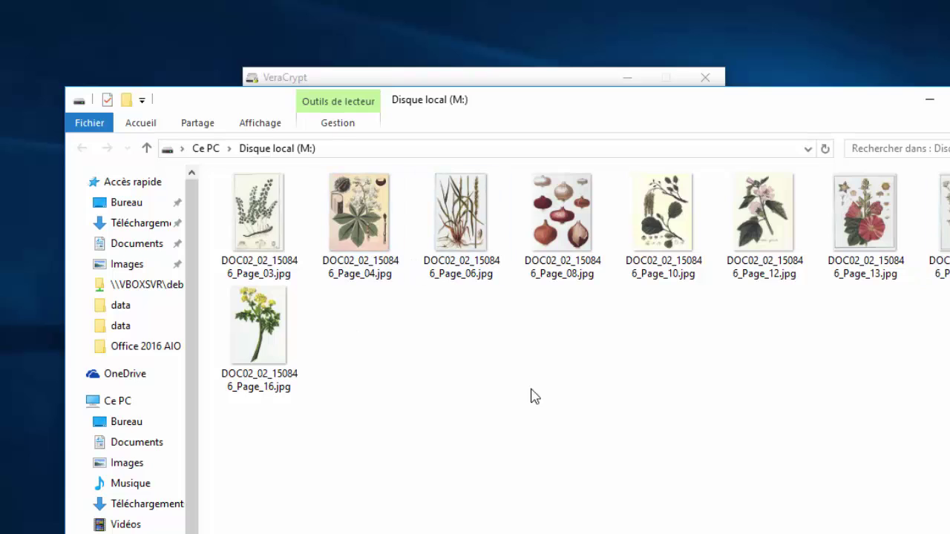
pyautogui.click(949, 99)
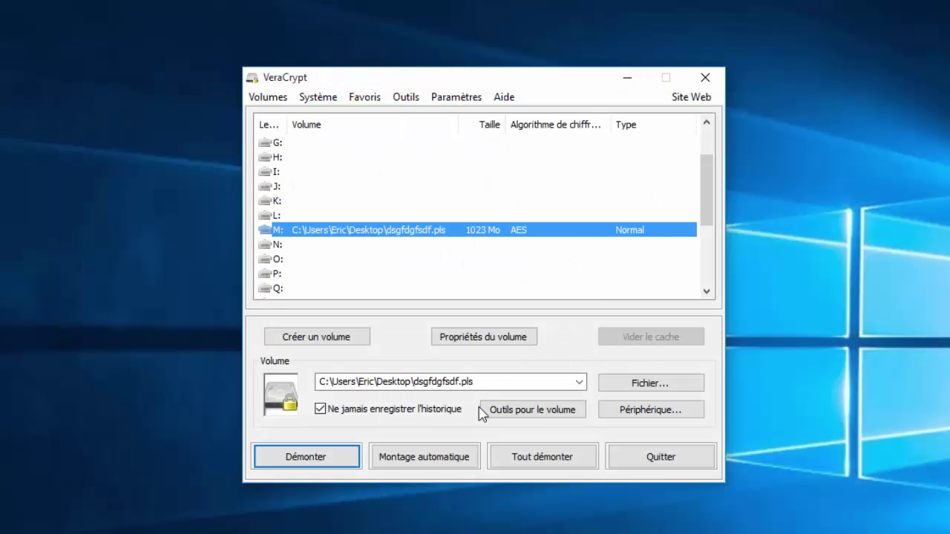
pyautogui.click(308, 461)
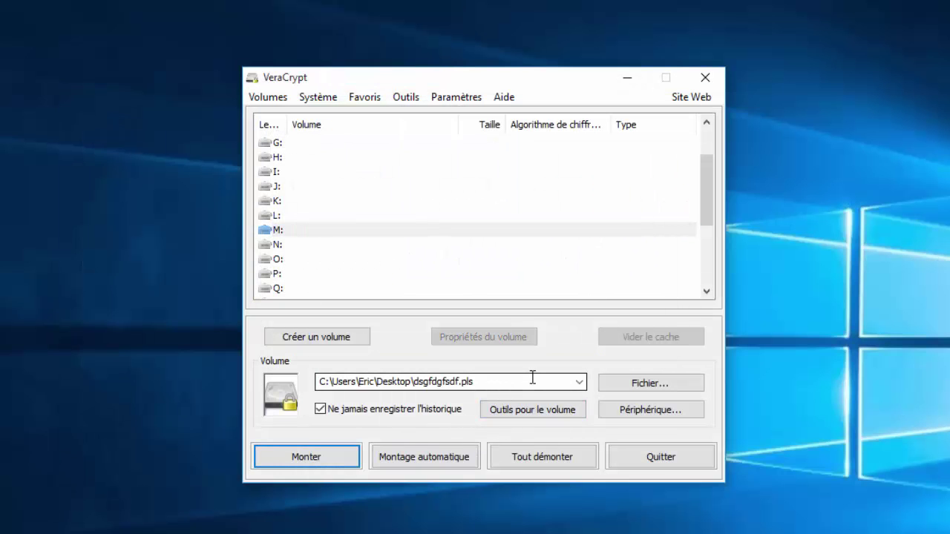
pyautogui.click(437, 231)
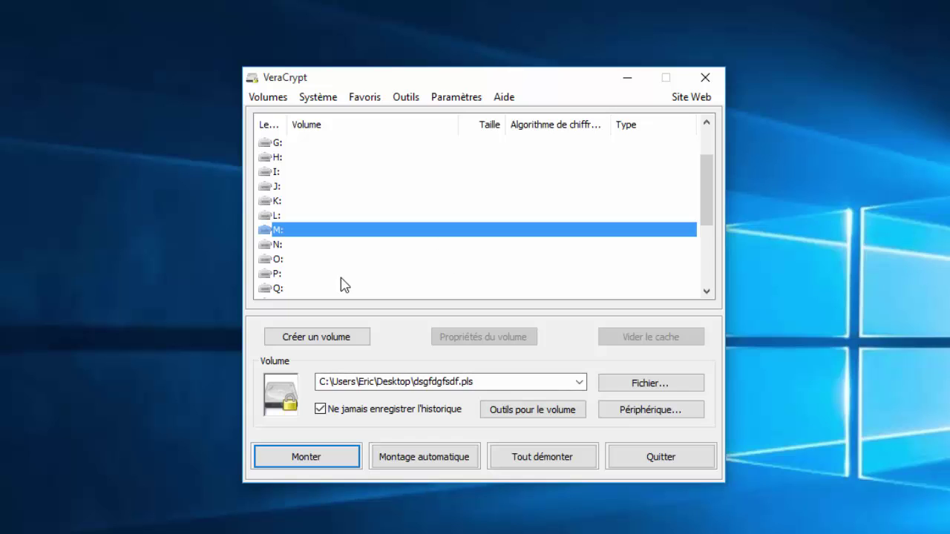
# Step: Mount the hidden volume on M: with its own password and open it
pyautogui.click(319, 461)
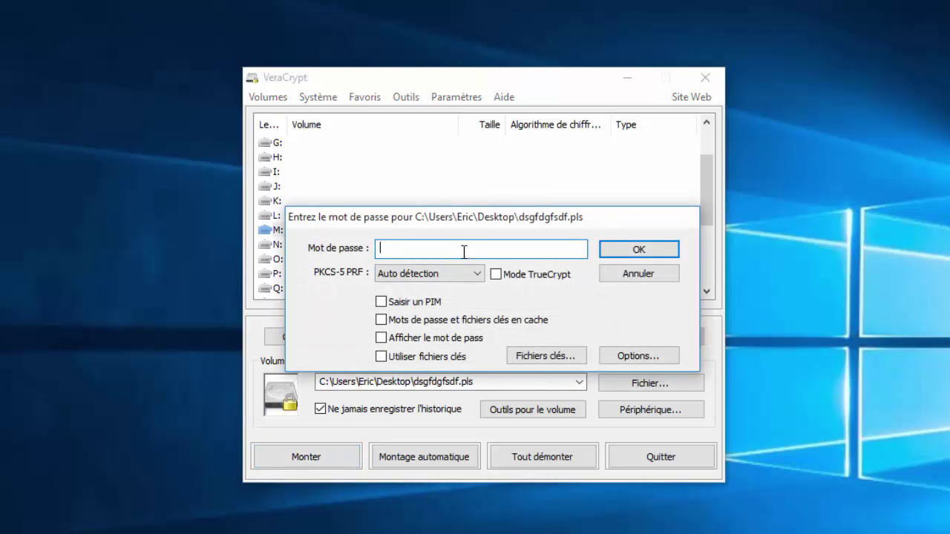
pyautogui.write('*************************')
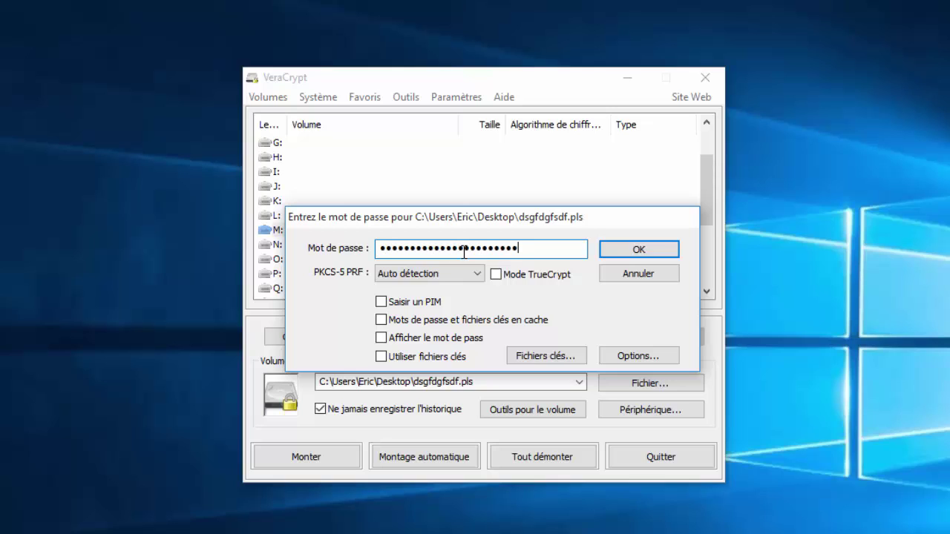
pyautogui.write('****')
pyautogui.click(630, 247)
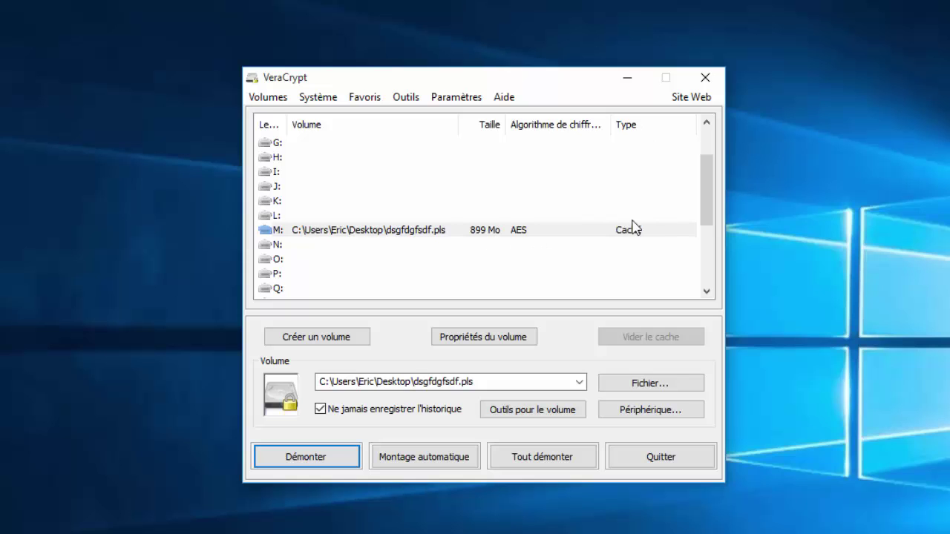
pyautogui.doubleClick(472, 231)
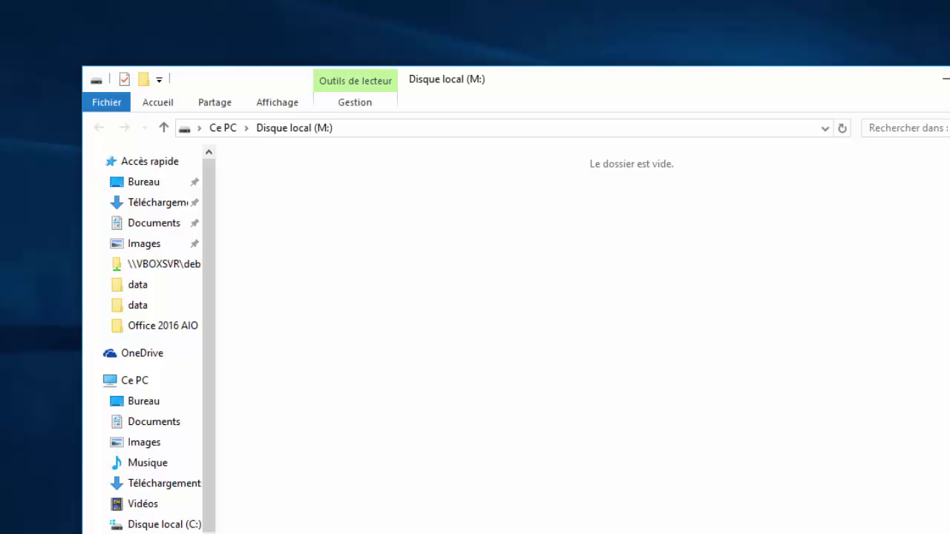
# Step: Copy the five dog images from Images > chiens mouillés
pyautogui.click(141, 444)
pyautogui.doubleClick(303, 213)
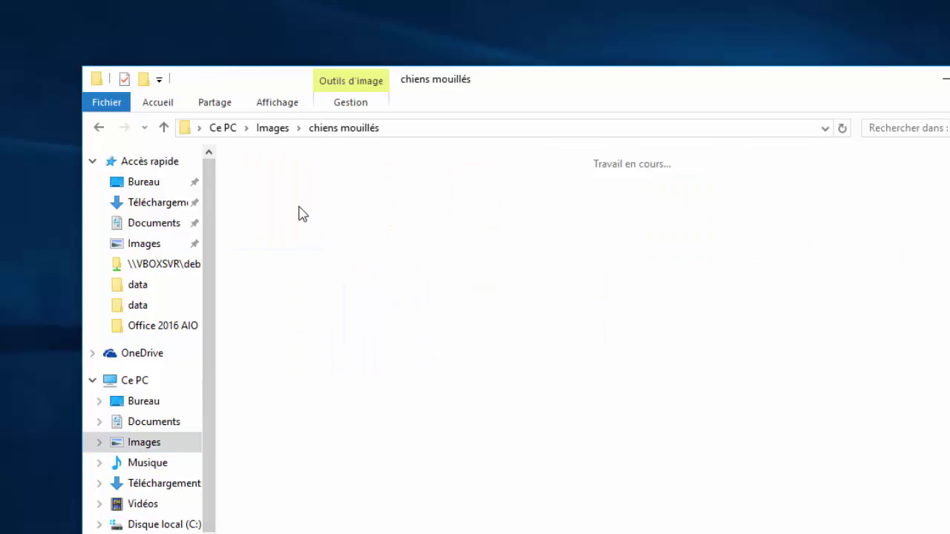
pyautogui.moveTo(248, 294); pyautogui.dragTo(702, 202)
pyautogui.rightClick(702, 204)
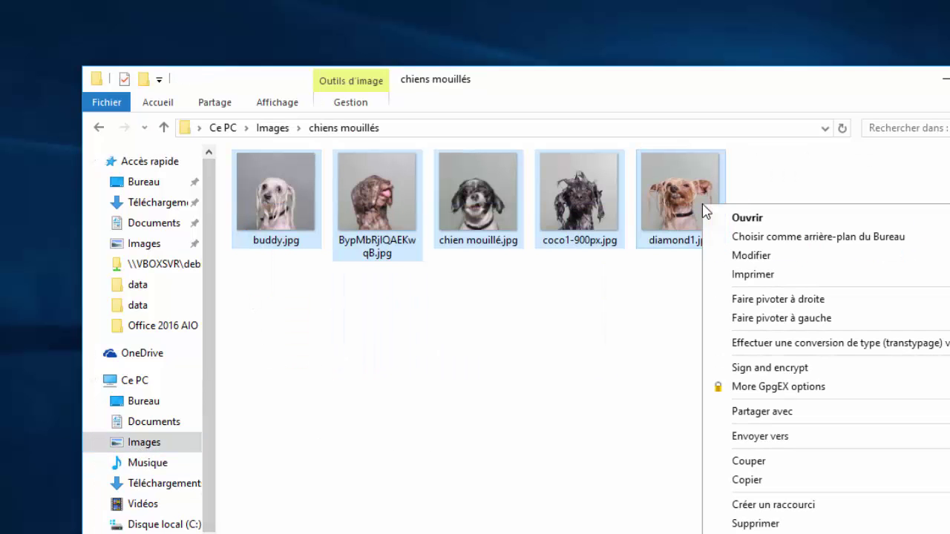
pyautogui.click(754, 480)
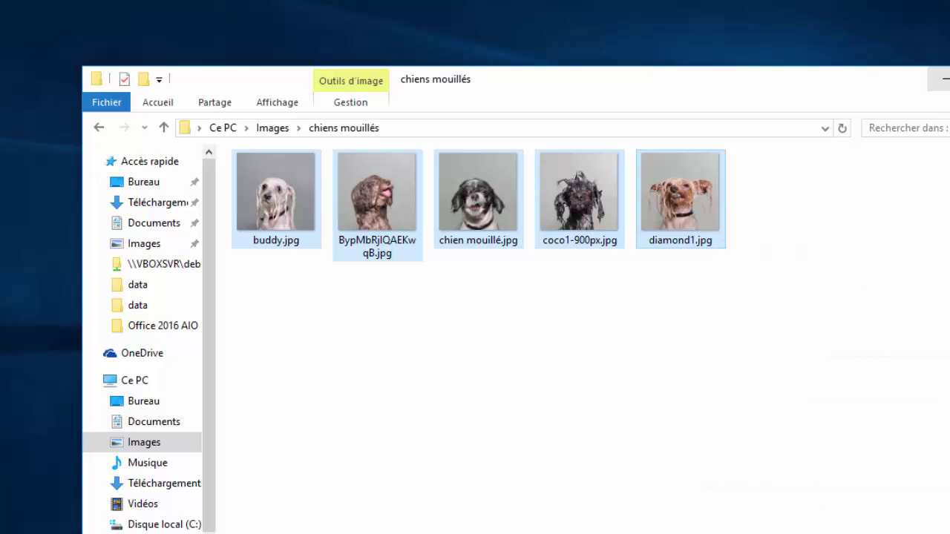
# Step: Paste the five dog images into M: and close the folder window
pyautogui.click(944, 79)
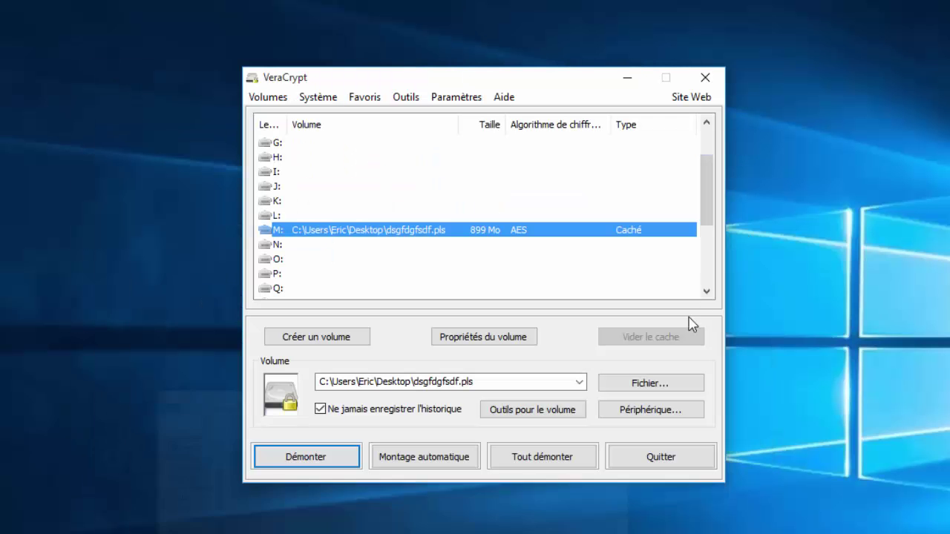
pyautogui.doubleClick(457, 237)
pyautogui.rightClick(455, 239)
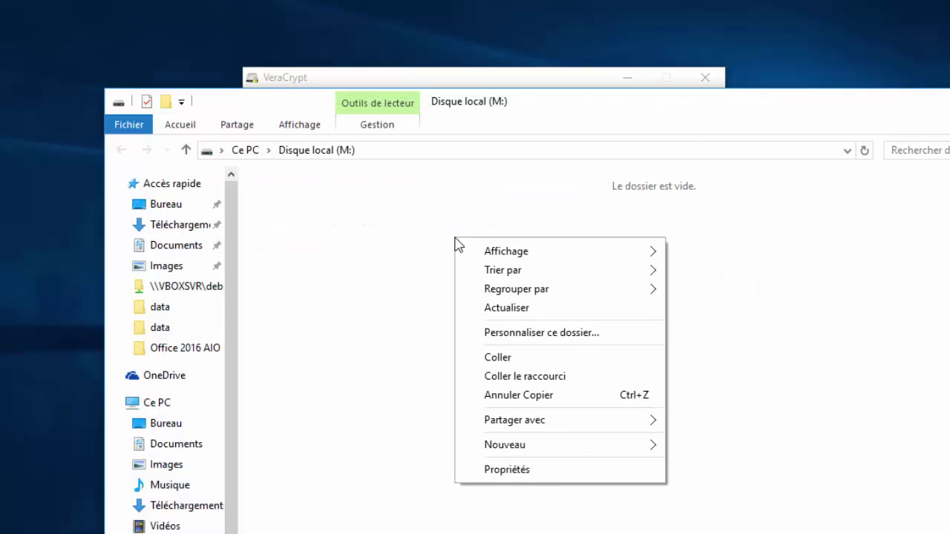
pyautogui.click(523, 359)
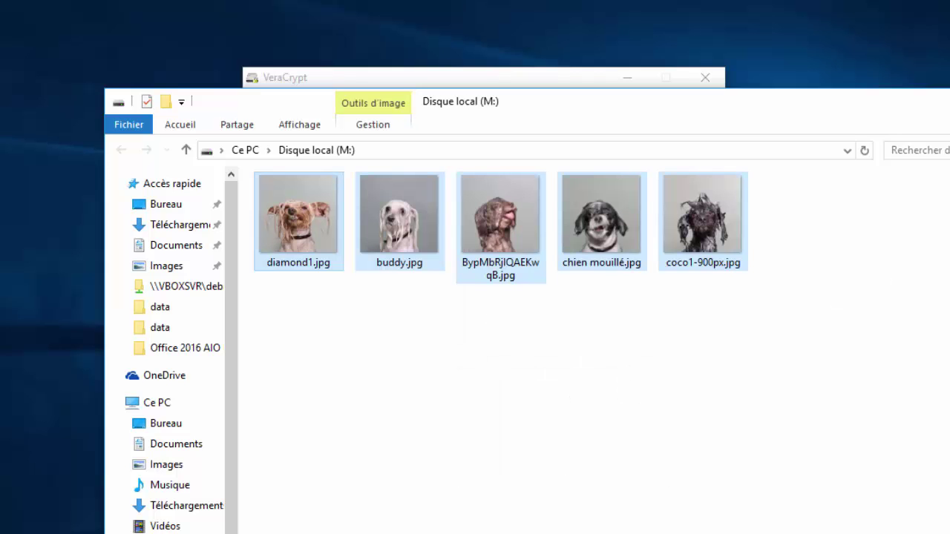
pyautogui.hotkey('alt', 'F4')
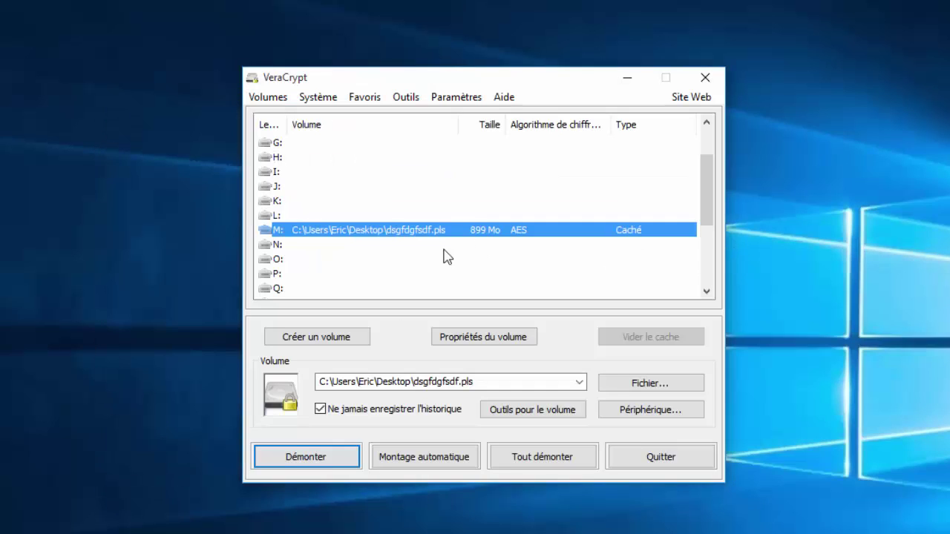
# Step: Dismount M:, then remount with 'Empêcher les dommages causés en écrivant dans le volume externe' ticked
pyautogui.click(305, 457)
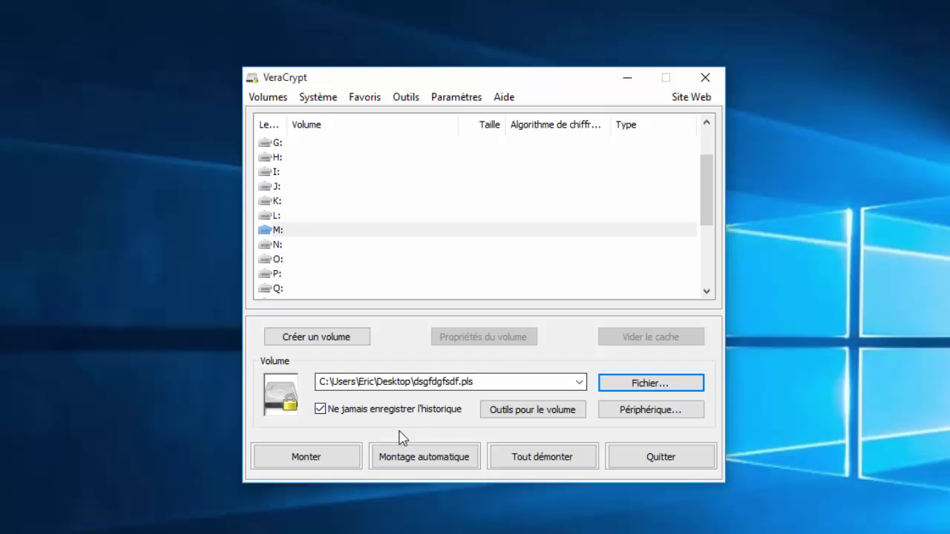
pyautogui.click(334, 463)
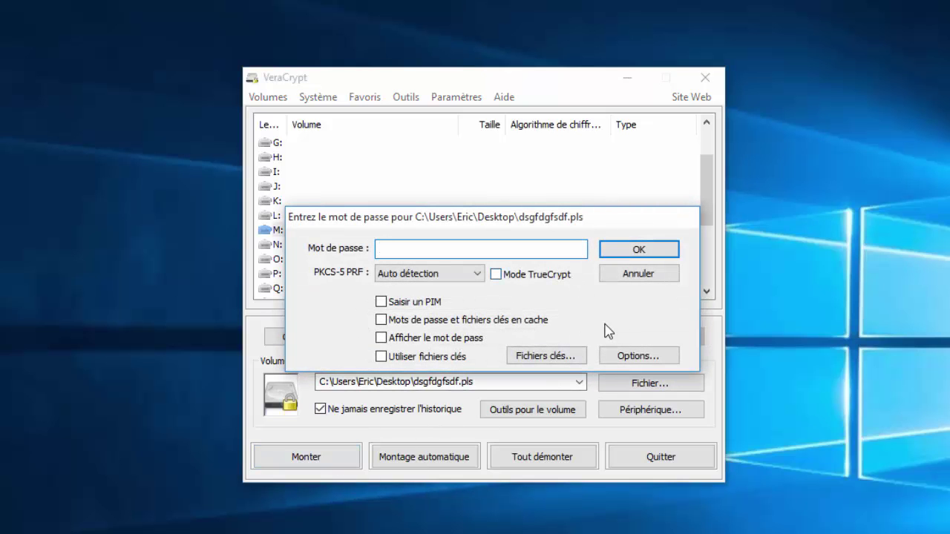
pyautogui.click(630, 362)
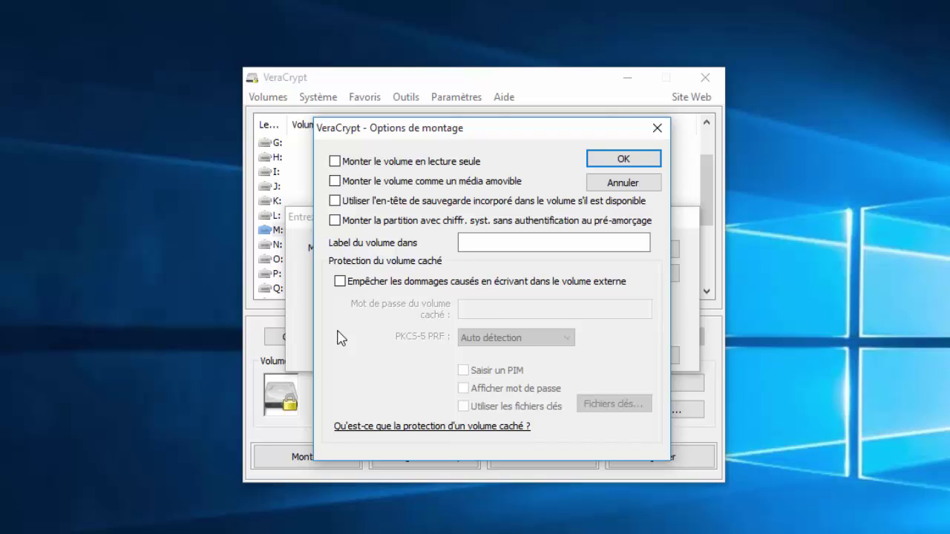
pyautogui.click(342, 282)
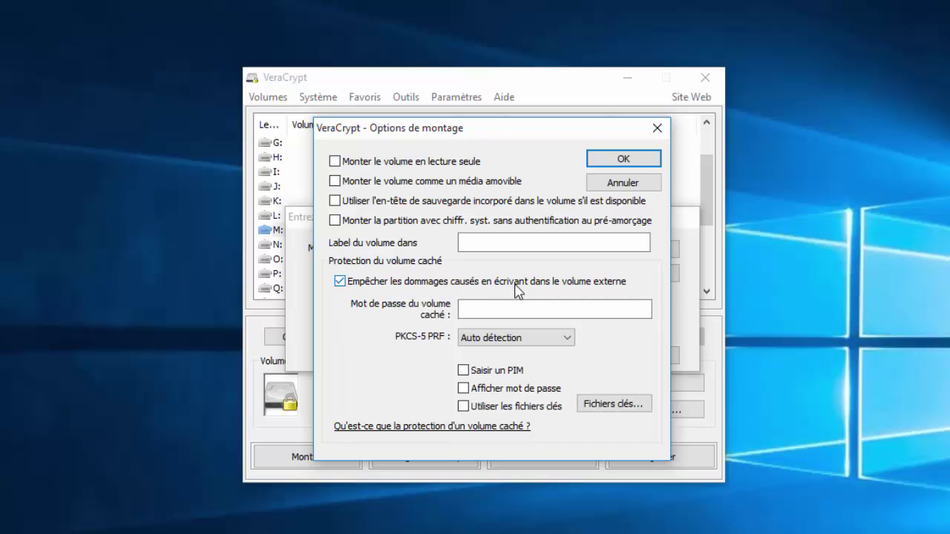
pyautogui.click(585, 307)
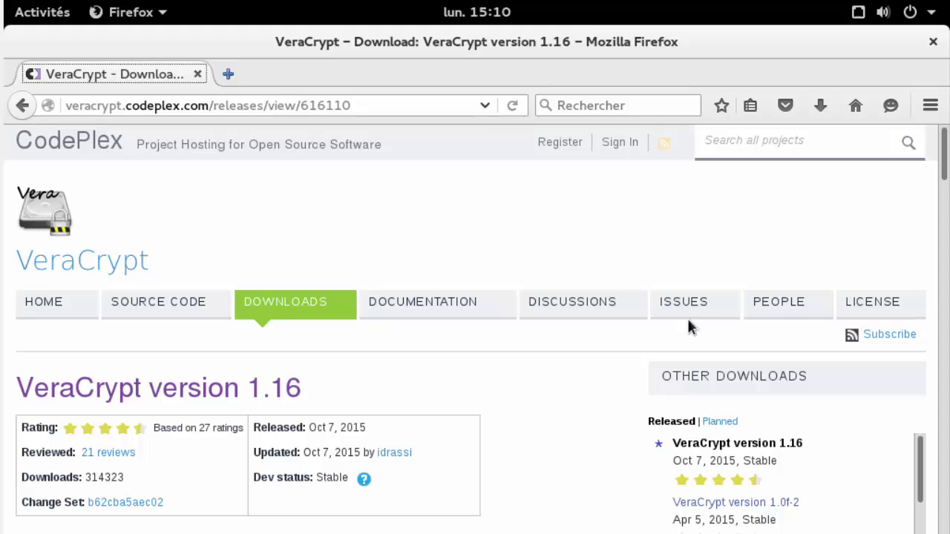
# Step: Close the Firefox window showing the VeraCrypt 1.16 download page
pyautogui.click(933, 42)
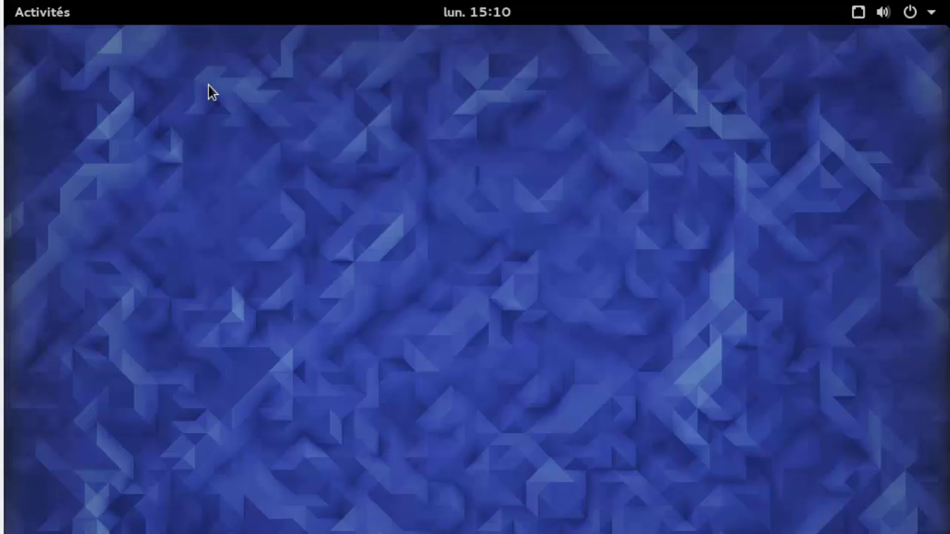
# Step: Open Téléchargements in Files and bring up actions for veracrypt-1.16-setup.tar.bz2
pyautogui.click(44, 16)
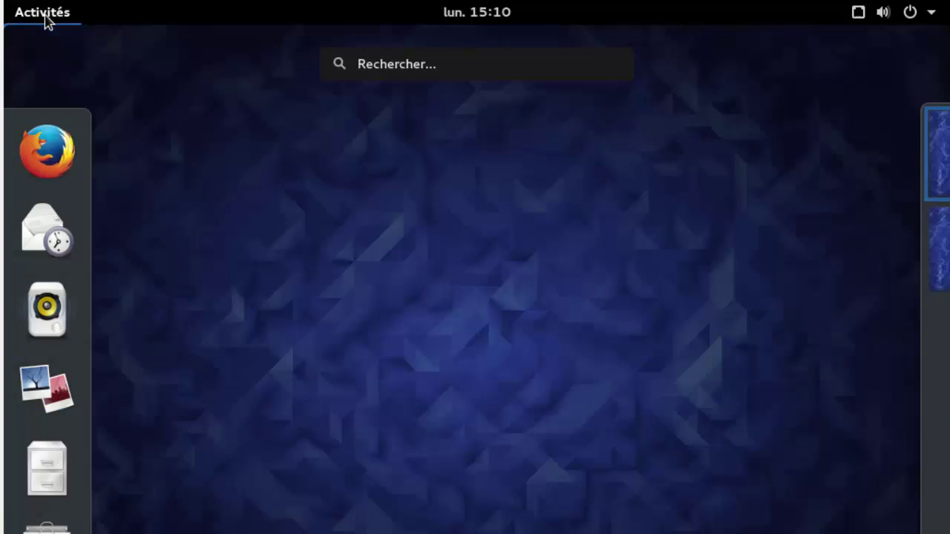
pyautogui.click(47, 469)
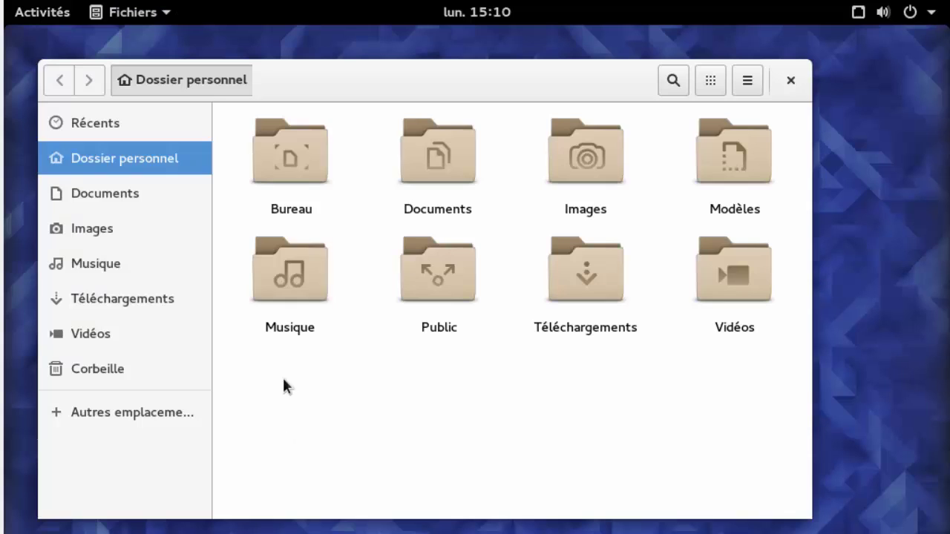
pyautogui.click(150, 299)
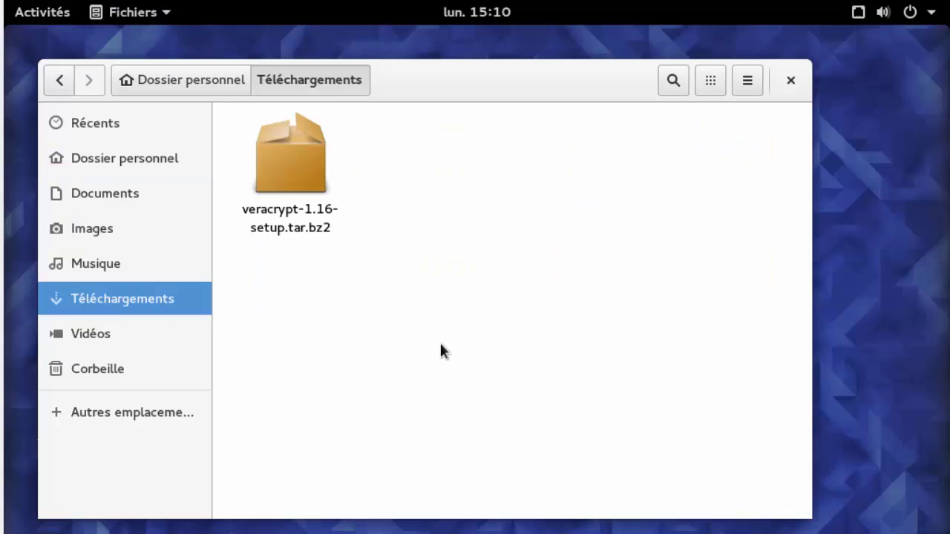
pyautogui.click(294, 182)
pyautogui.rightClick(287, 191)
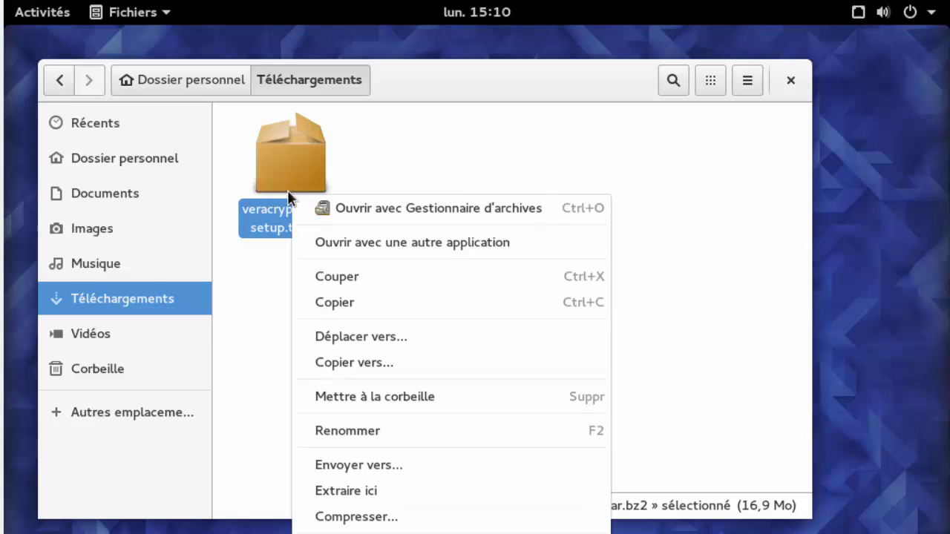
# Step: Extract veracrypt-1.16-setup.tar.bz2 into Téléchargements with Archive Manager
pyautogui.click(381, 212)
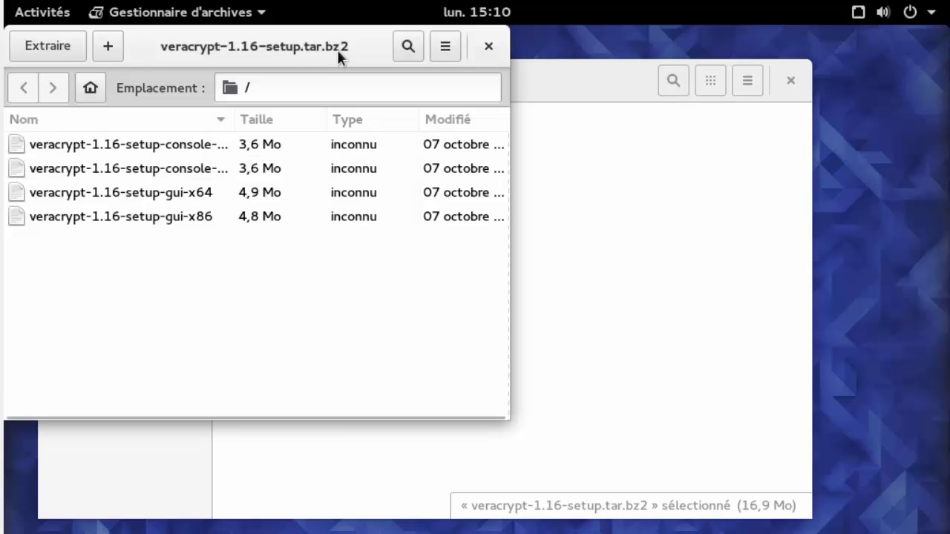
pyautogui.click(159, 124)
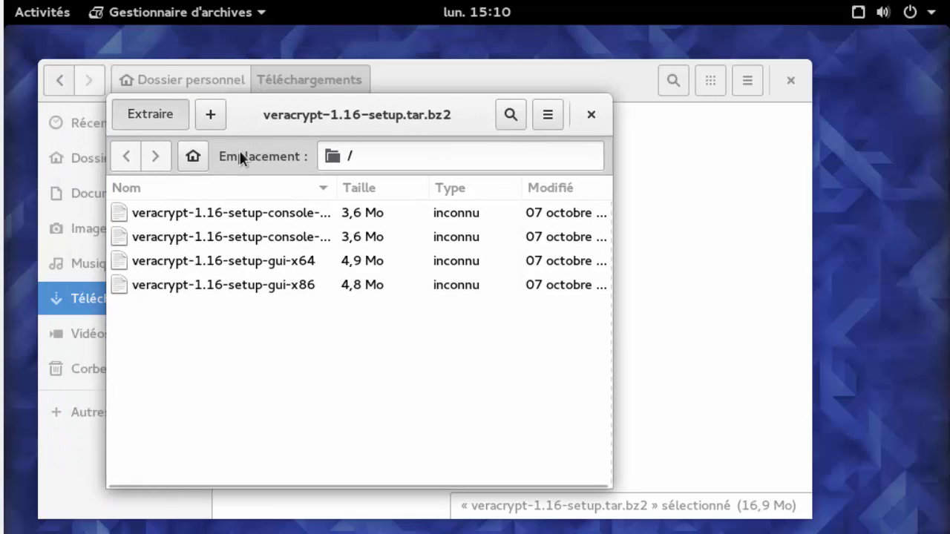
pyautogui.click(766, 57)
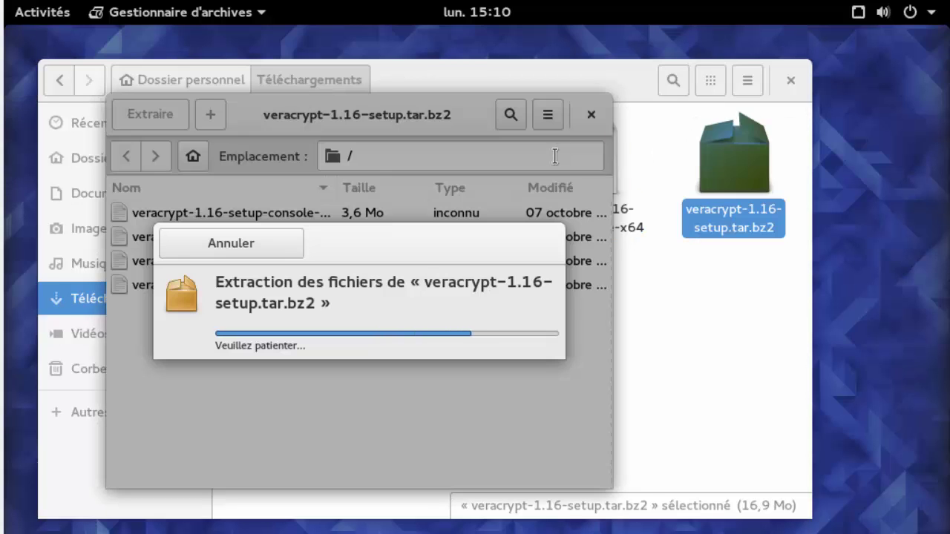
pyautogui.click(532, 241)
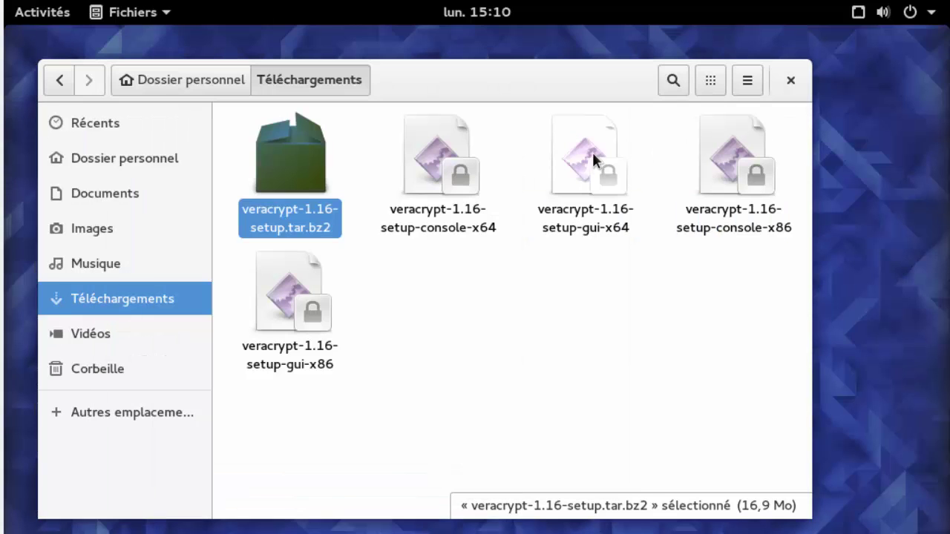
# Step: Select and deselect the extracted console-x64 and gui-x86 installers to check them
pyautogui.click(494, 301)
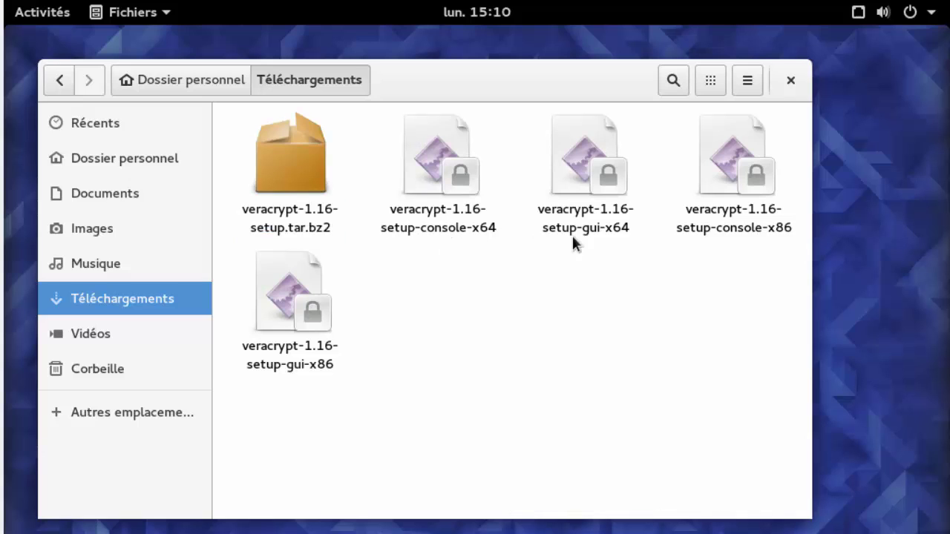
pyautogui.click(469, 236)
pyautogui.click(332, 350)
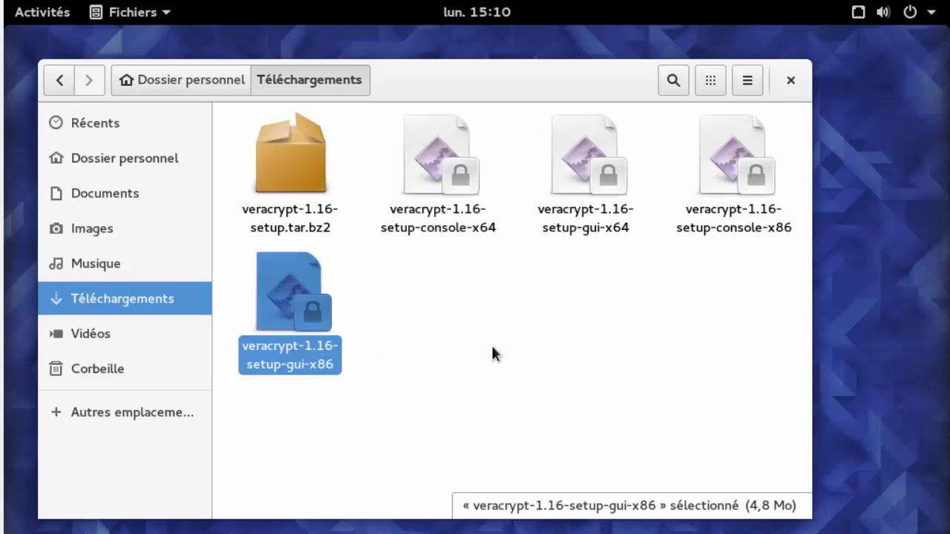
pyautogui.click(507, 349)
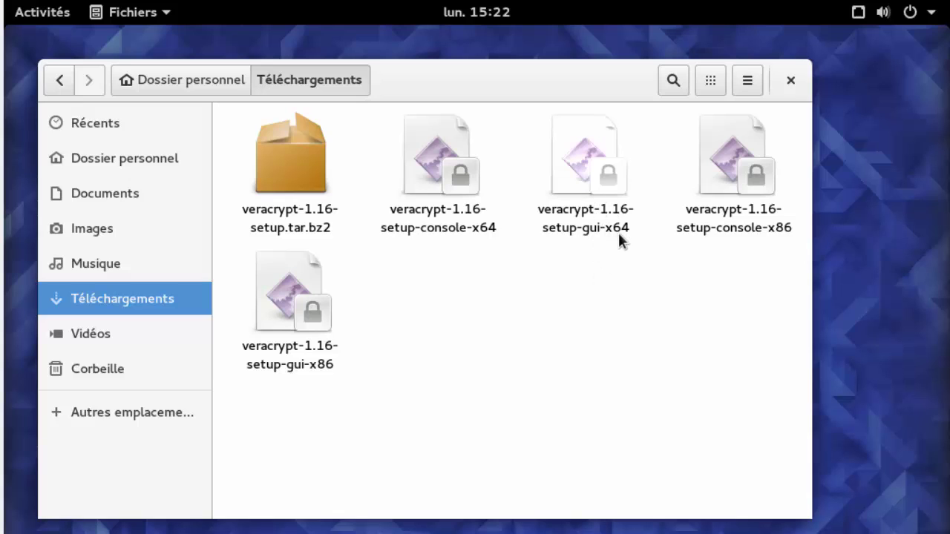
# Step: Launch Terminal by searching 'term' in the Activities overview
pyautogui.click(43, 14)
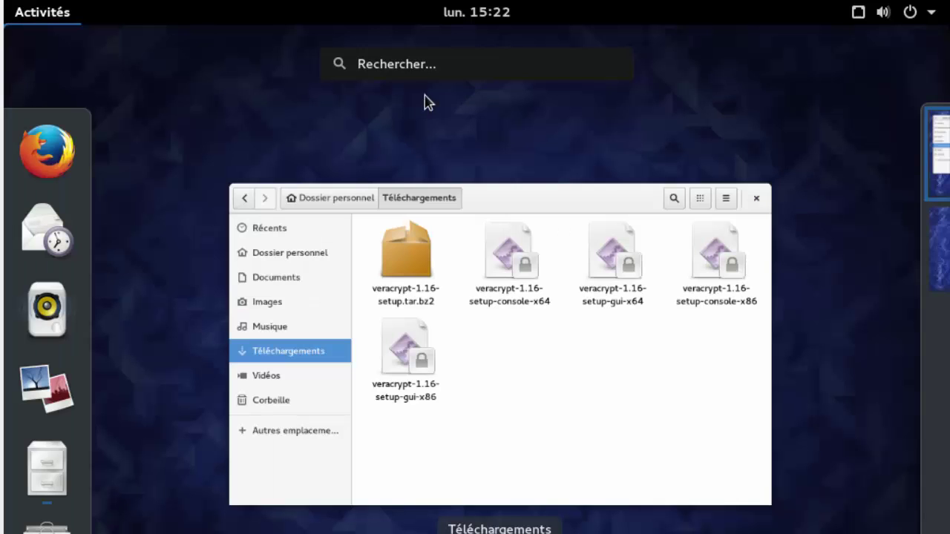
pyautogui.click(429, 66)
pyautogui.write('term')
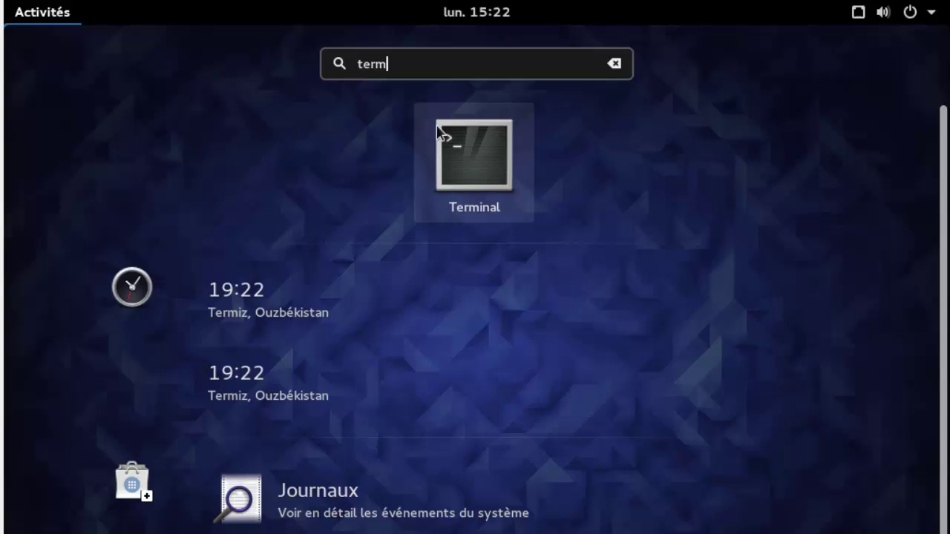
pyautogui.click(459, 152)
pyautogui.click(460, 153)
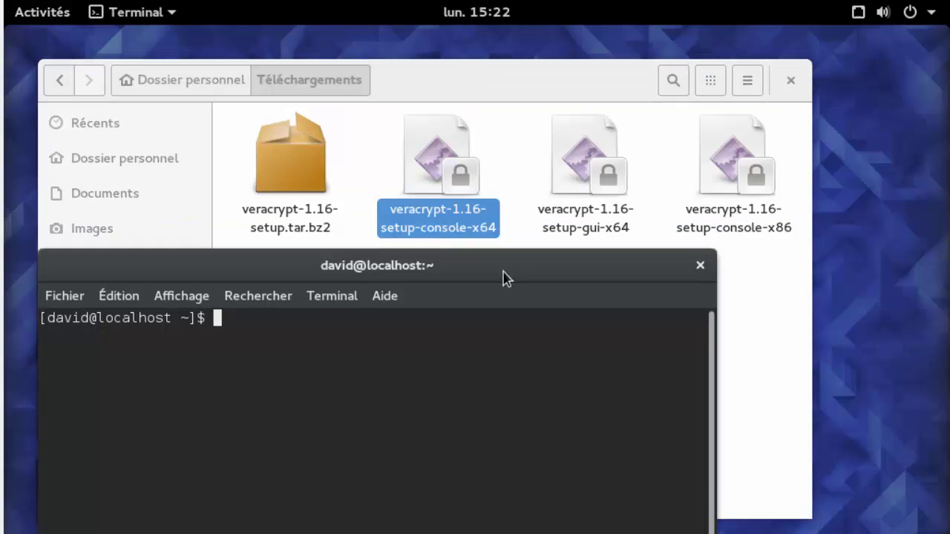
pyautogui.moveTo(505, 275); pyautogui.dragTo(645, 172)
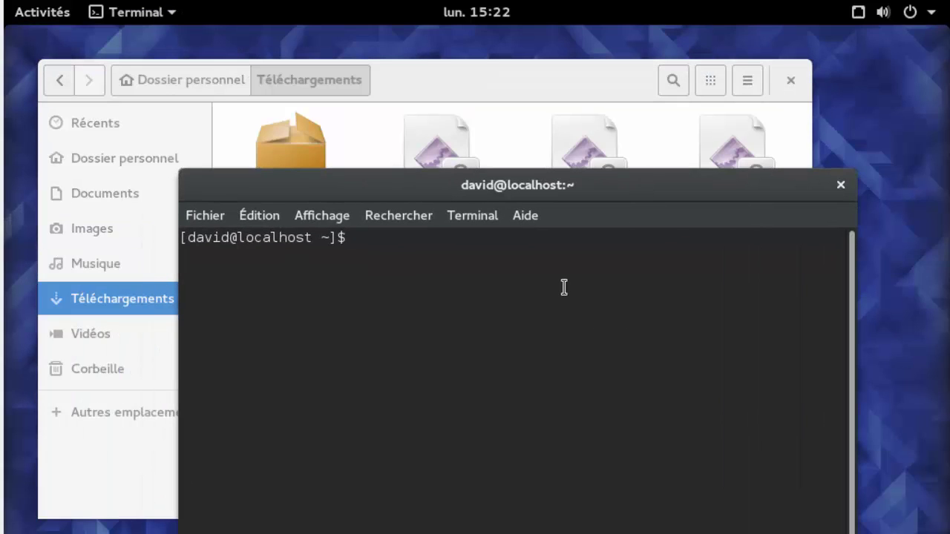
# Step: Switch to the root user with su
pyautogui.write('su')
pyautogui.press('Return')
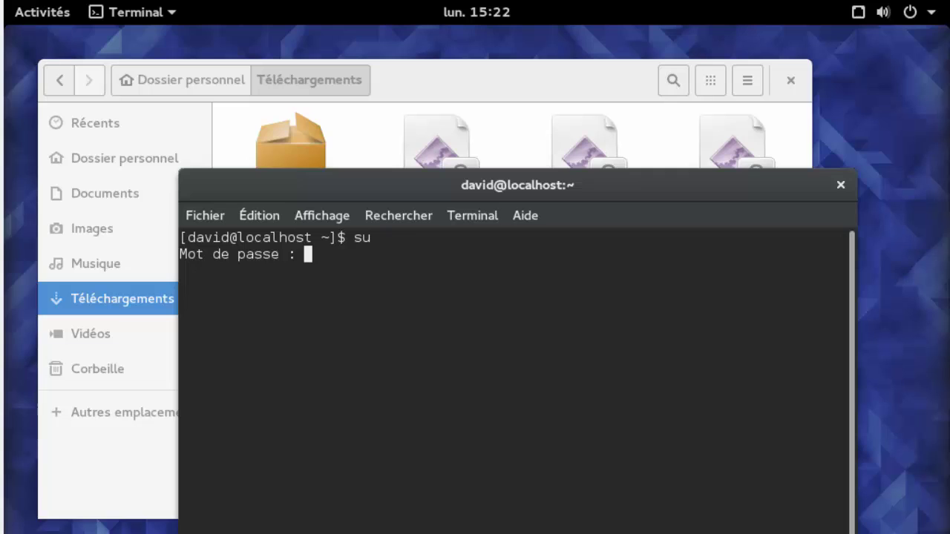
pyautogui.press('Return')
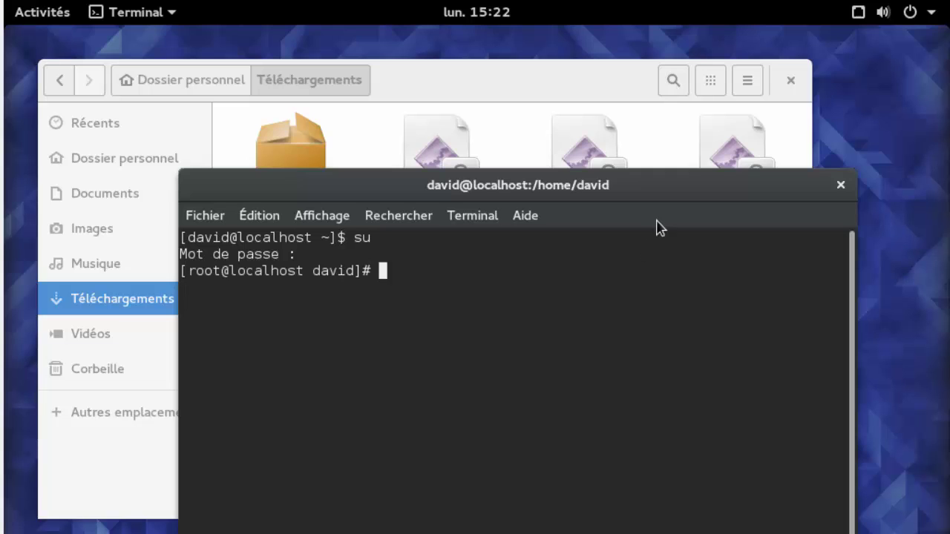
pyautogui.moveTo(661, 197); pyautogui.dragTo(647, 231)
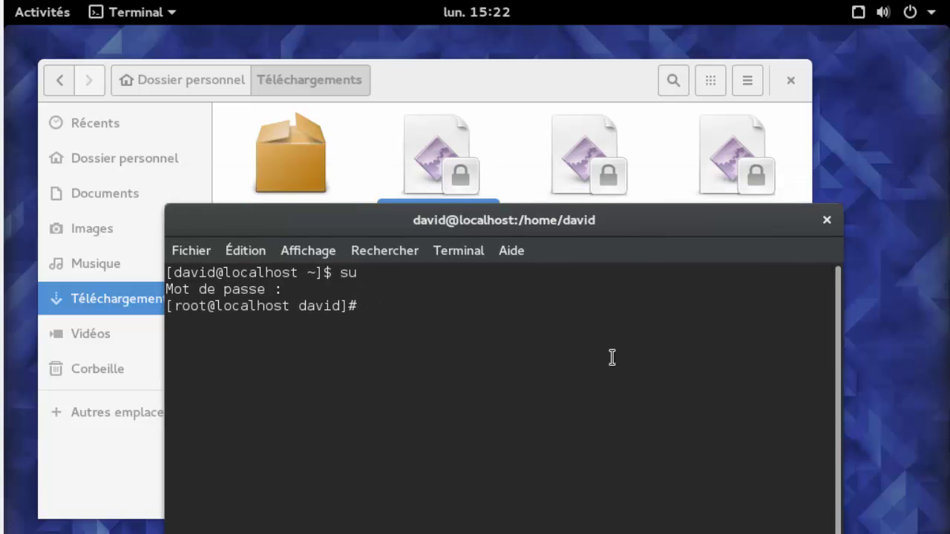
# Step: Change into the home Téléchargements folder using cd with Tab completion
pyautogui.write('cd /home/d')
pyautogui.press('Tab')
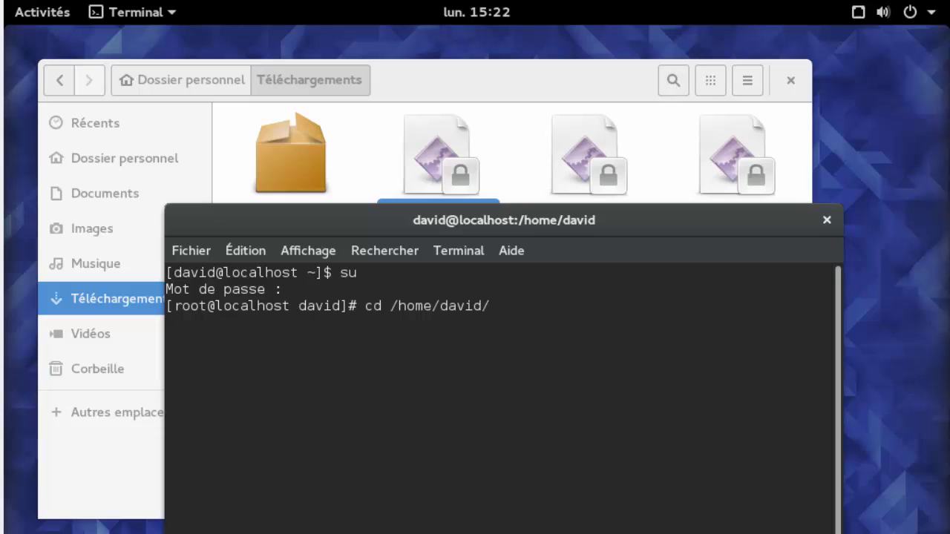
pyautogui.write('Té')
pyautogui.press('Tab')
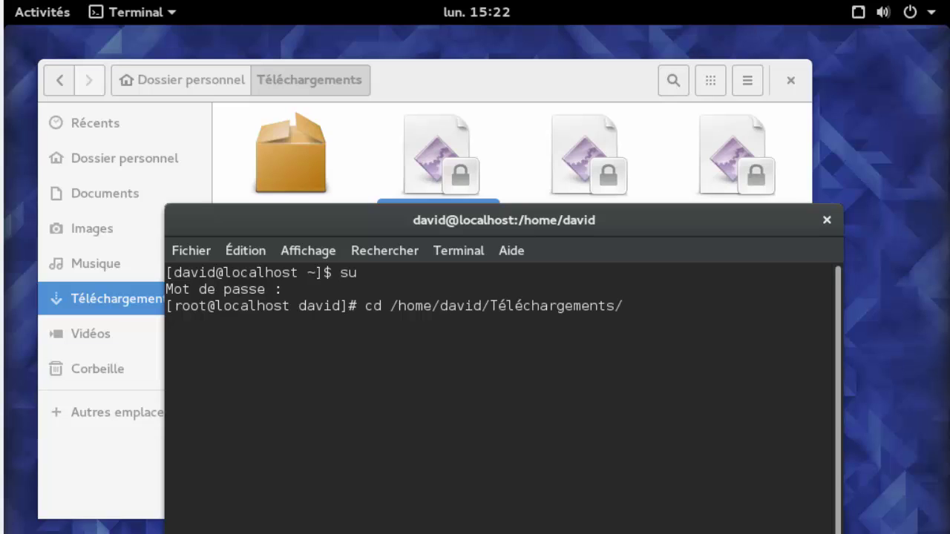
pyautogui.press('Return')
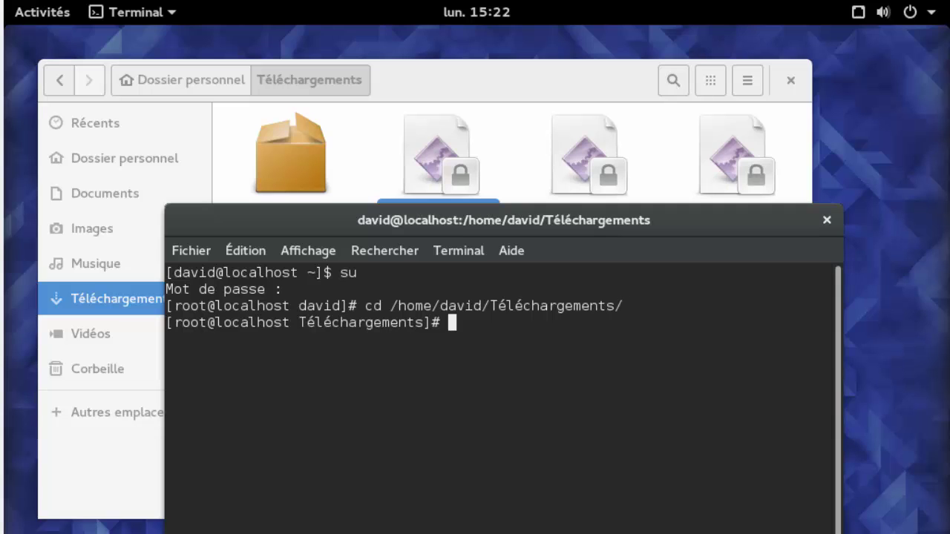
pyautogui.moveTo(652, 234); pyautogui.dragTo(655, 253)
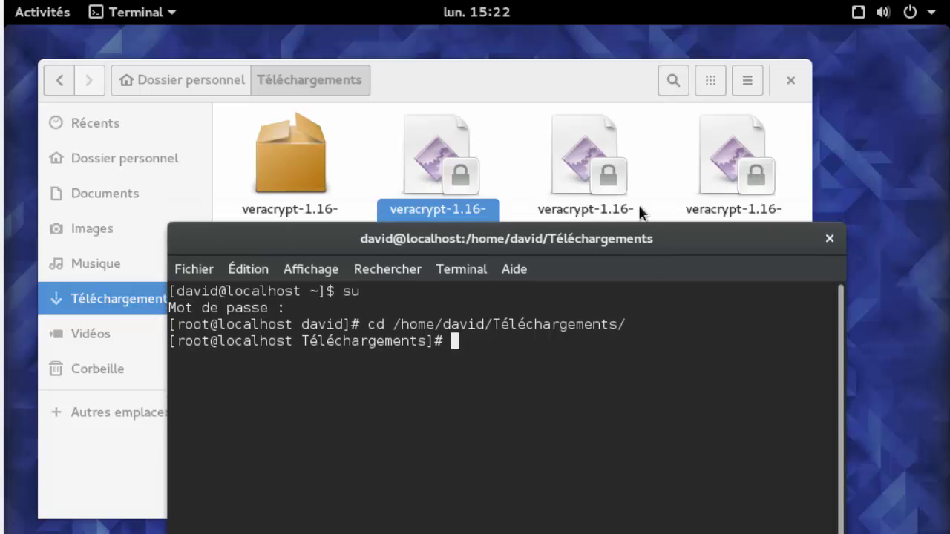
# Step: Copy the veracrypt-1.16-setup-gui-x64 file name from its Properties window
pyautogui.click(619, 226)
pyautogui.rightClick(600, 221)
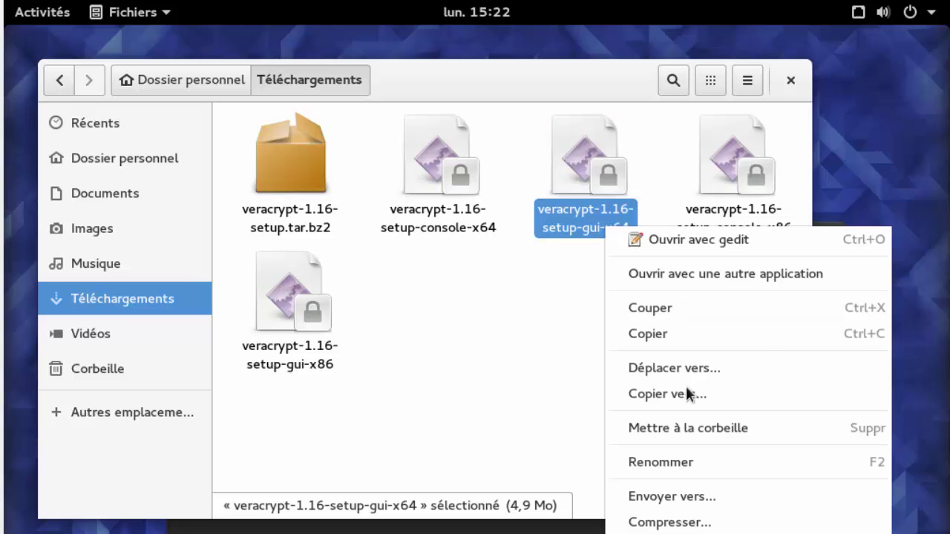
pyautogui.click(665, 507)
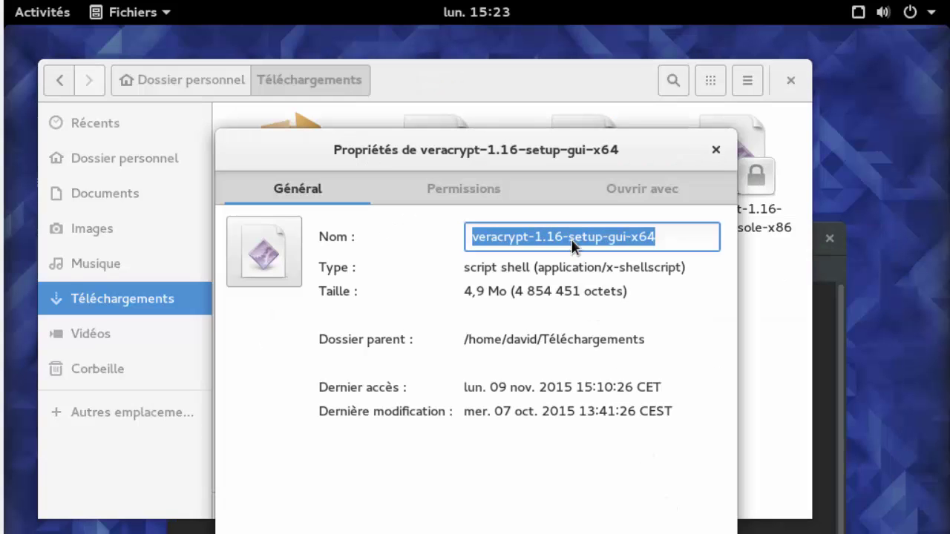
pyautogui.rightClick(573, 241)
pyautogui.click(609, 280)
pyautogui.click(715, 150)
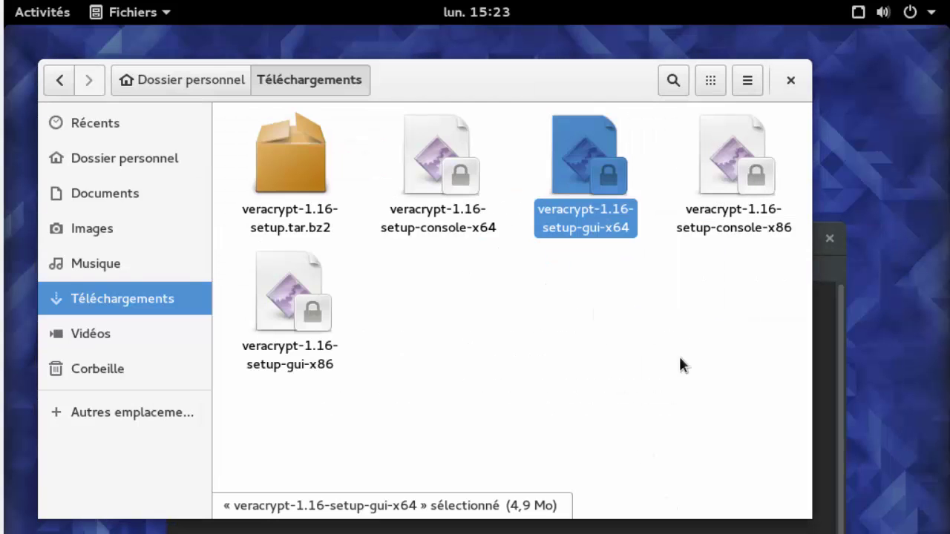
pyautogui.click(647, 525)
# Step: Run sh with the pasted veracrypt-1.16-setup-gui-x64 installer name
pyautogui.write('sh')
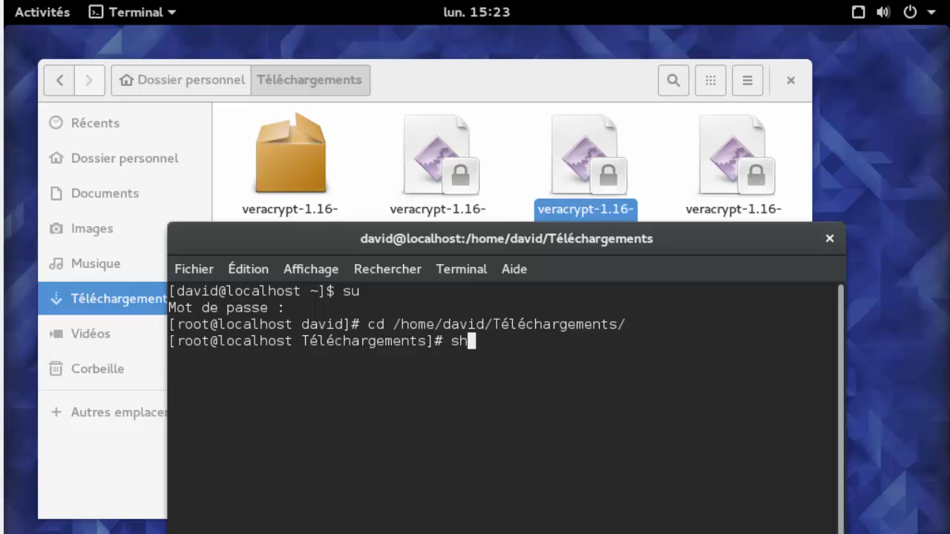
pyautogui.rightClick(577, 415)
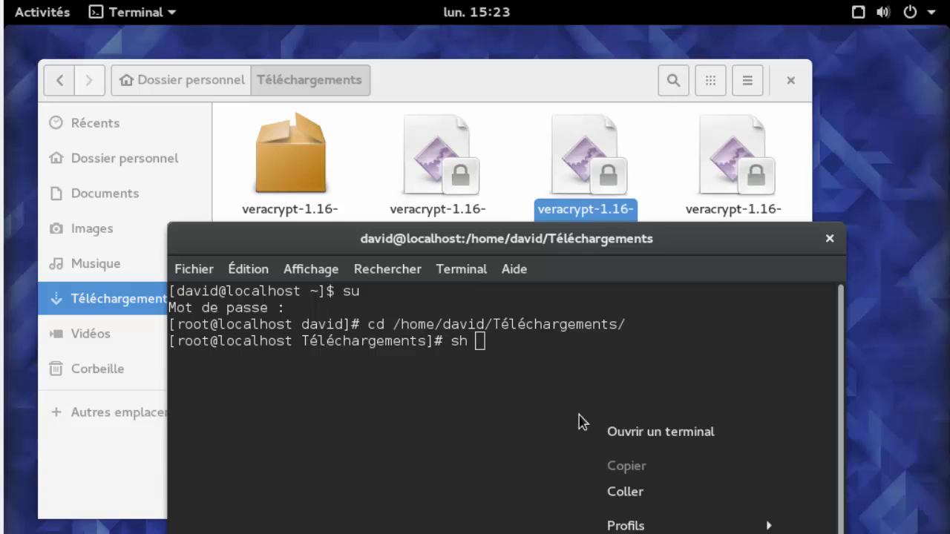
pyautogui.click(616, 483)
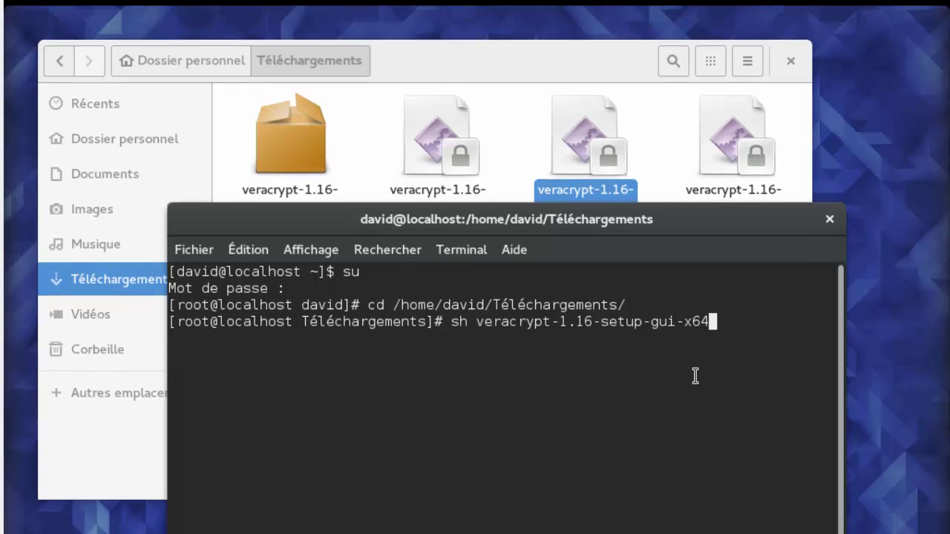
pyautogui.press('Return')
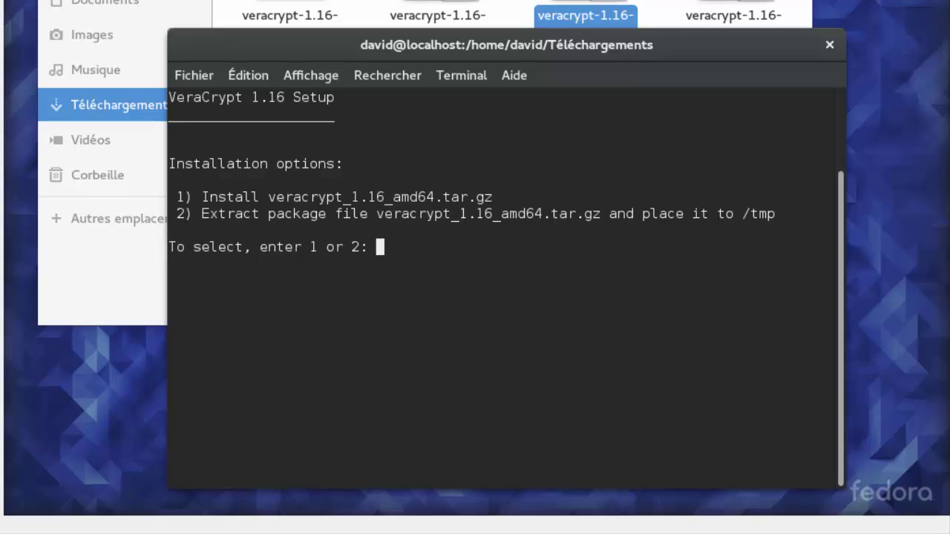
# Step: Choose option 1 to install and page through the license text
pyautogui.write('1')
pyautogui.press('Return')
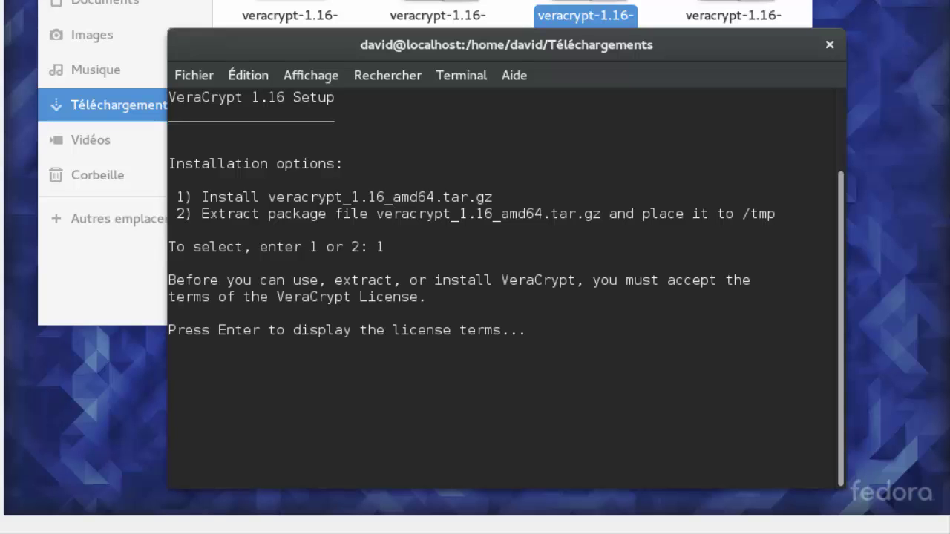
pyautogui.press('Return')
pyautogui.press('space')
pyautogui.press('space')
pyautogui.press('space')
pyautogui.press('space')
pyautogui.press('space')
pyautogui.press('space')
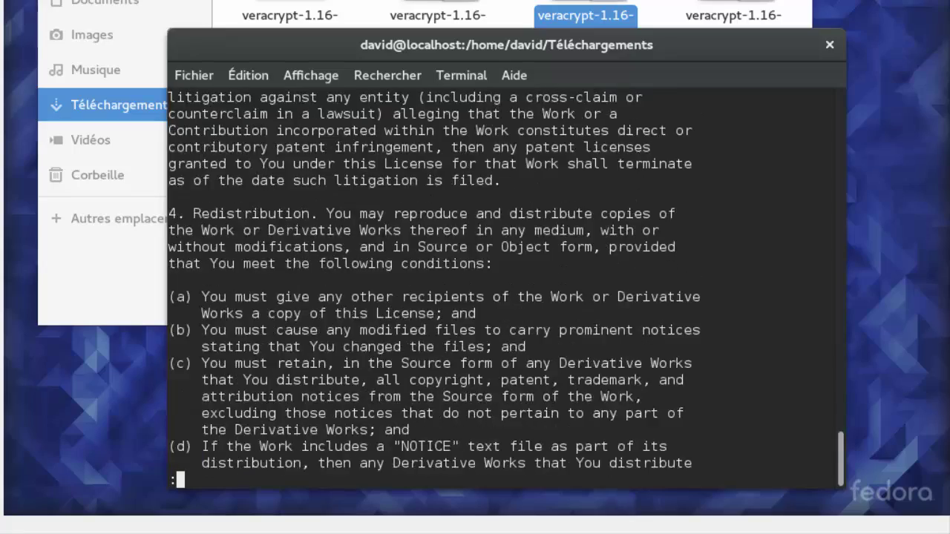
pyautogui.press('space')
pyautogui.press('space')
pyautogui.press('space')
pyautogui.press('space')
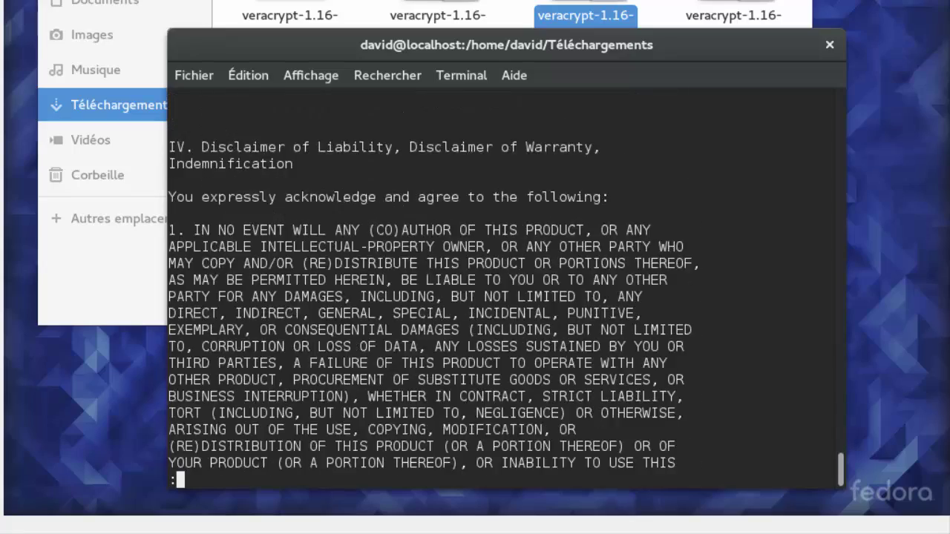
pyautogui.press('pagedown')
pyautogui.press('pagedown')
pyautogui.press('pagedown')
pyautogui.press('pagedown')
pyautogui.press('pagedown')
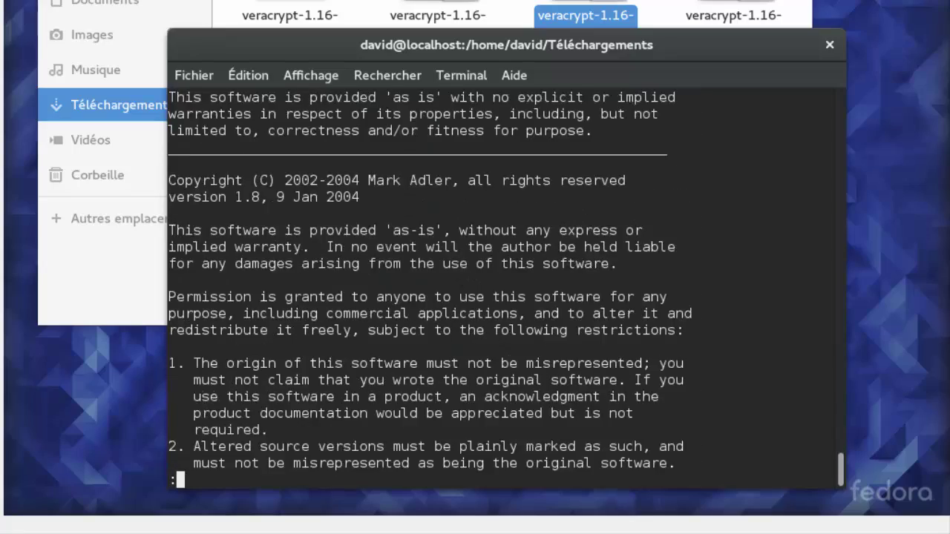
pyautogui.press('pagedown')
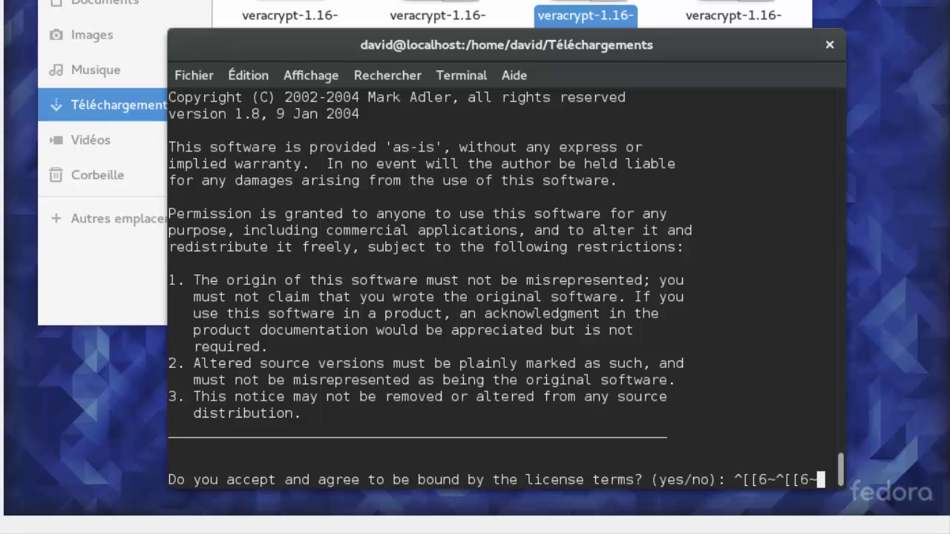
# Step: Answer yes to accept the license, complete the installation and exit the installer
pyautogui.write('yes')
pyautogui.press('Return')
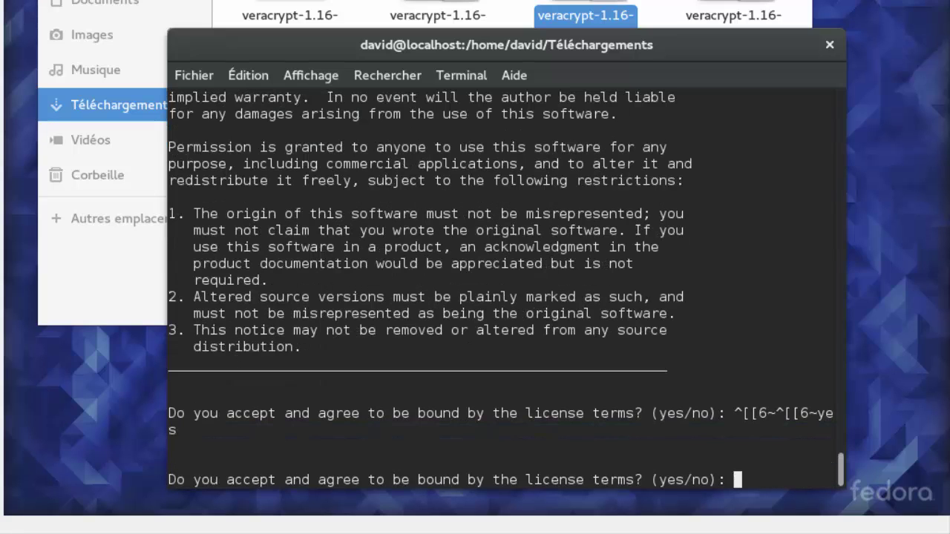
pyautogui.write('yes')
pyautogui.press('Return')
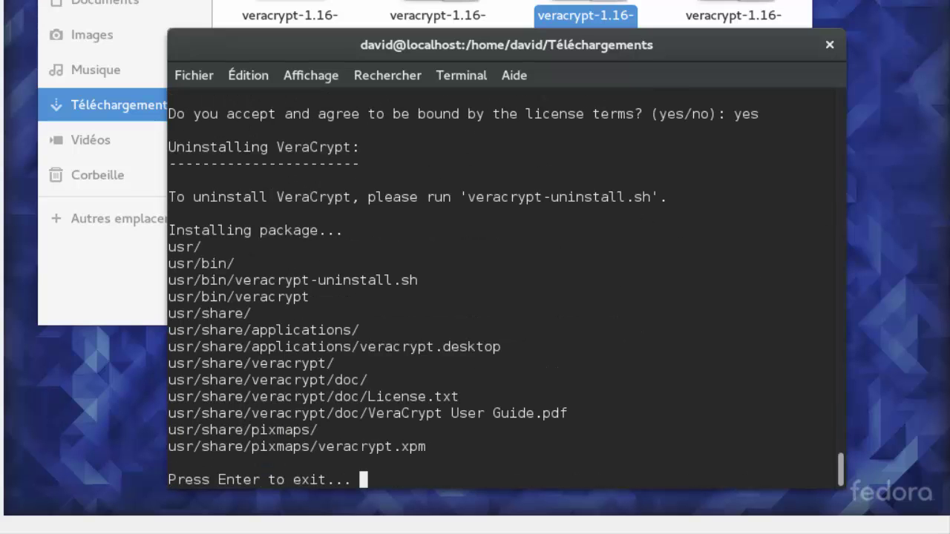
pyautogui.press('Return')
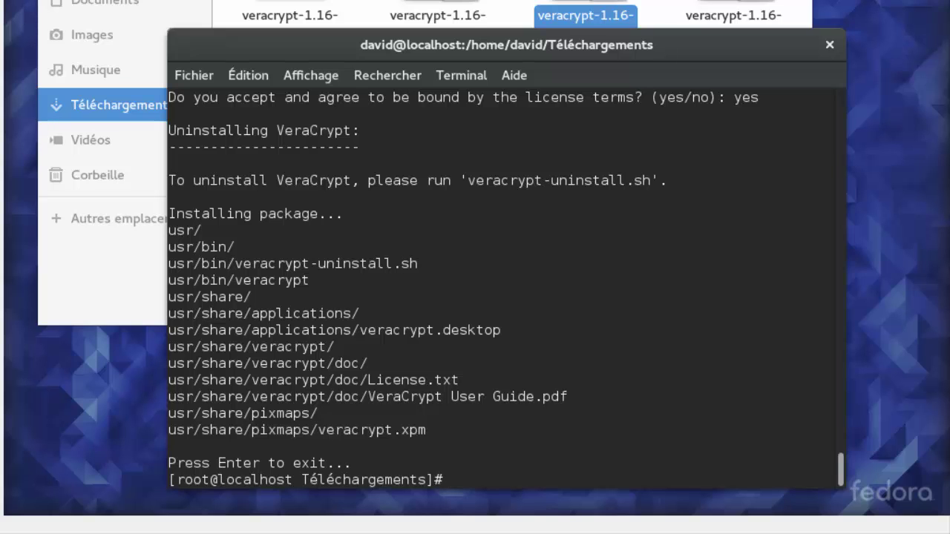
pyautogui.press('super')
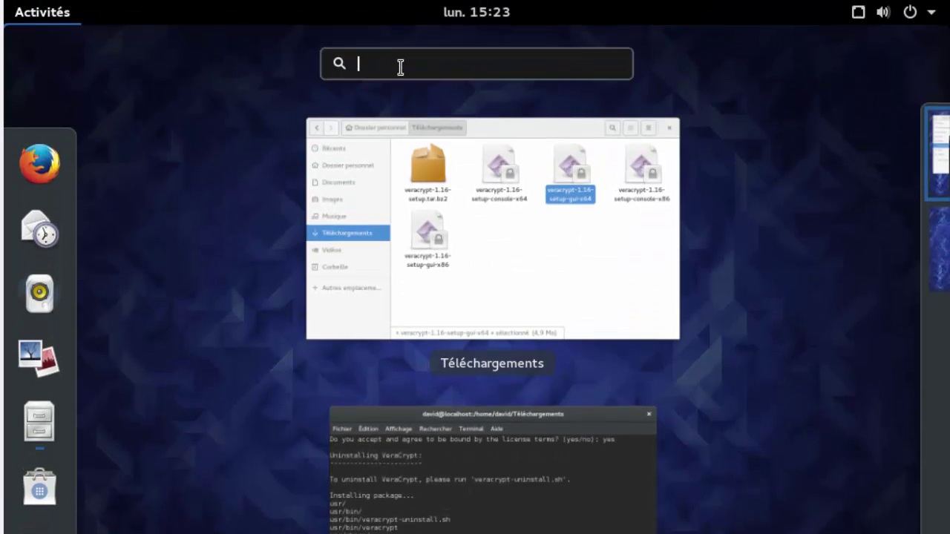
# Step: Launch VeraCrypt by searching 'vera' in the Activities overview
pyautogui.write('vera')
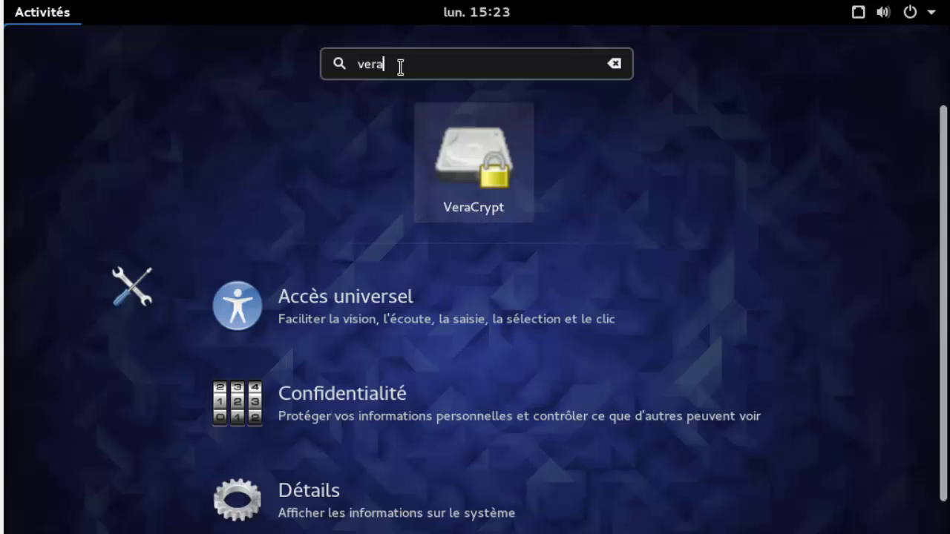
pyautogui.click(489, 152)
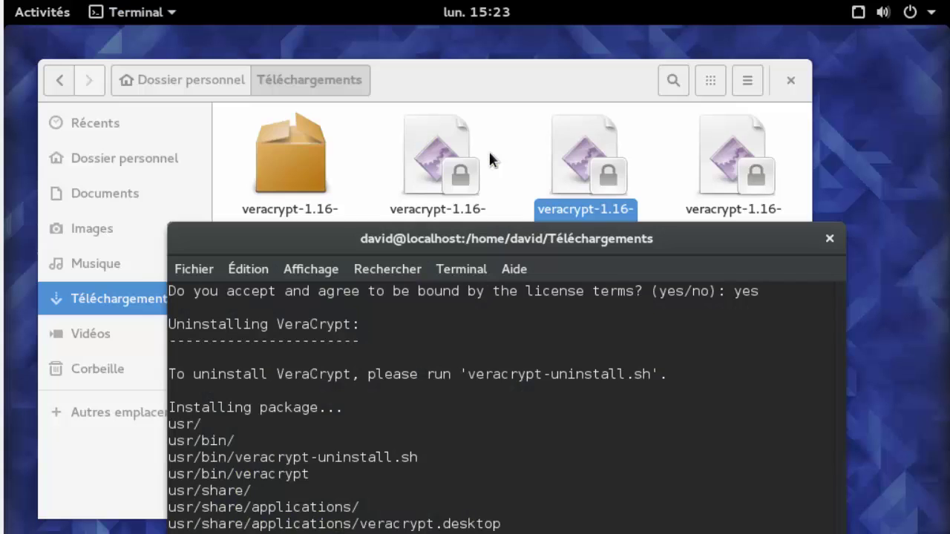
pyautogui.moveTo(544, 93); pyautogui.dragTo(528, 82)
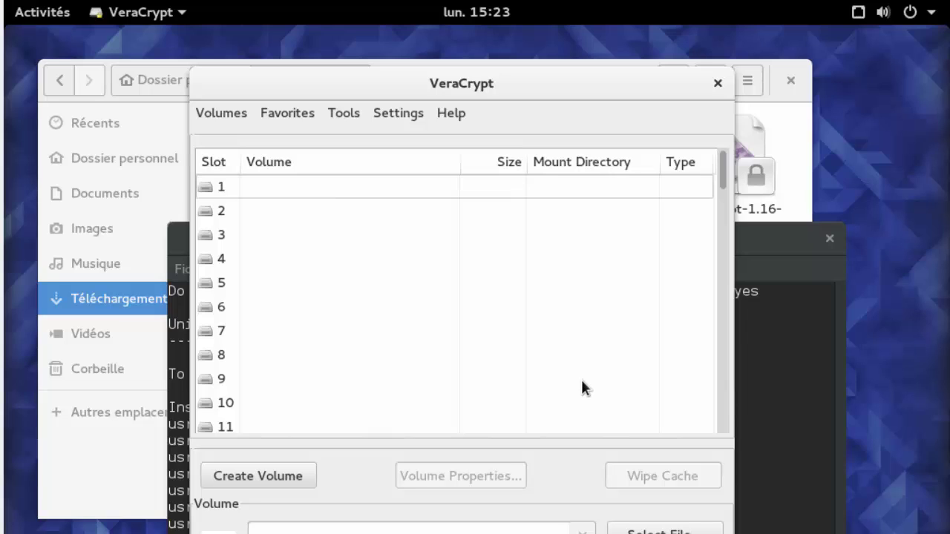
# Step: Select volume slots 1, 4, 5, 6 and 8 in the empty slot list
pyautogui.click(238, 185)
pyautogui.click(230, 264)
pyautogui.click(230, 283)
pyautogui.click(231, 310)
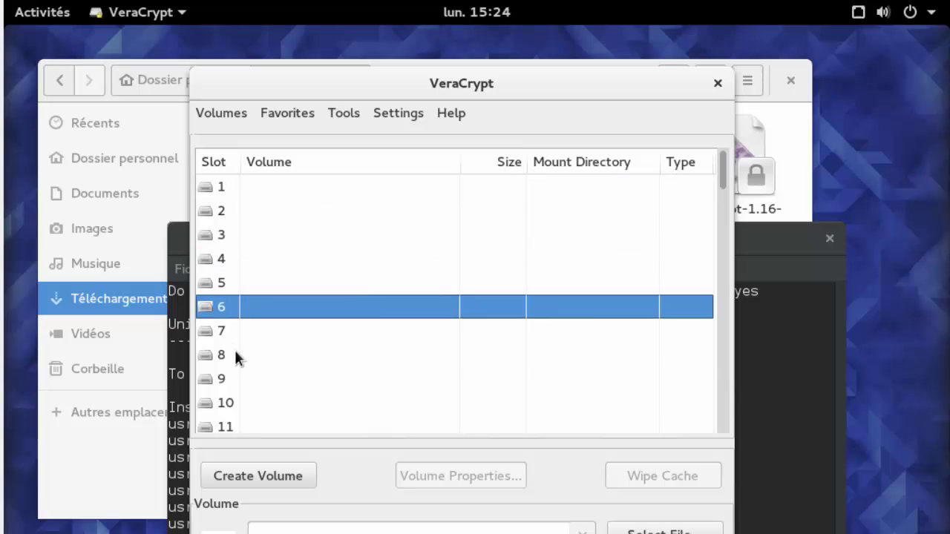
pyautogui.click(236, 354)
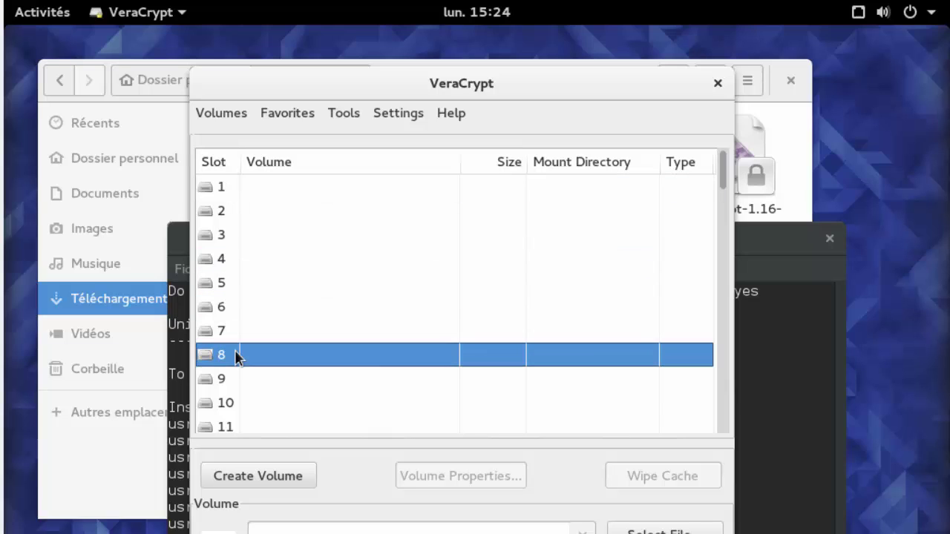